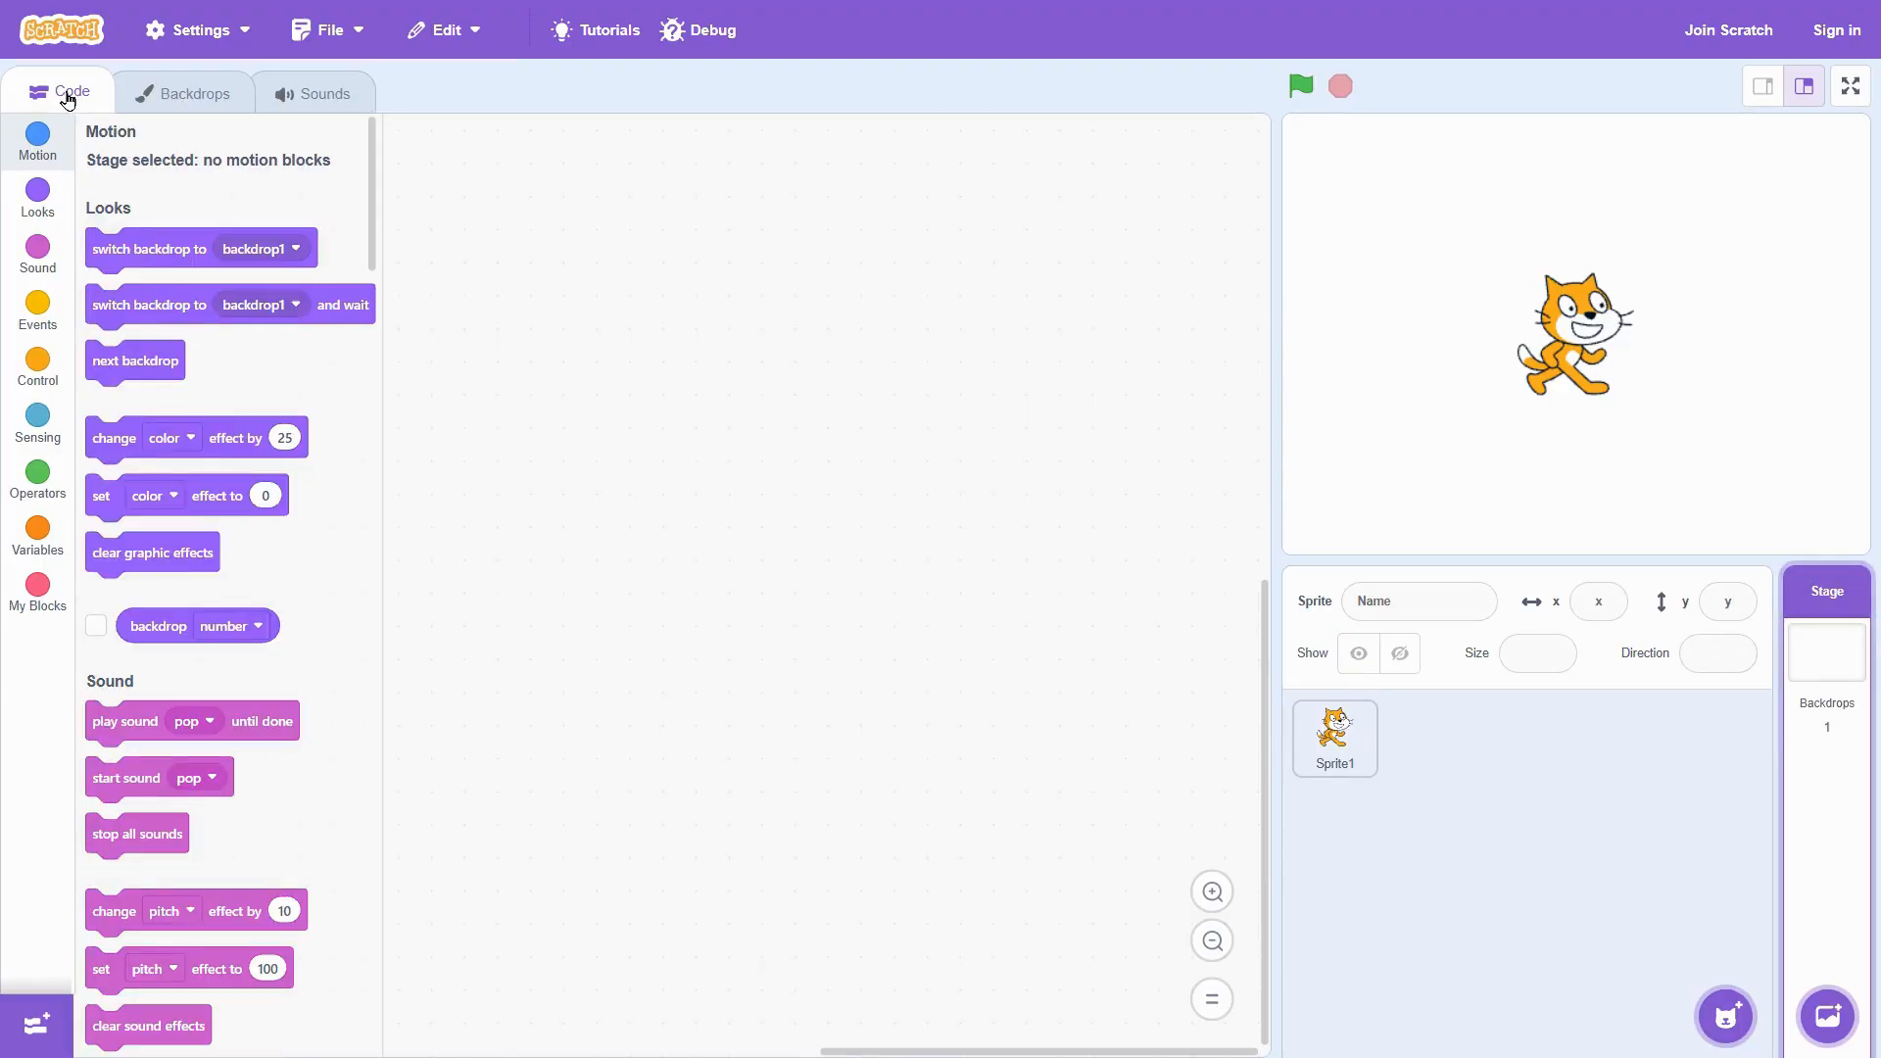
Step: Draw a black-filled rectangle over the Stage's backdrop1, extending past all edges of the canvas, with fill brightness 0
left_click(205, 103)
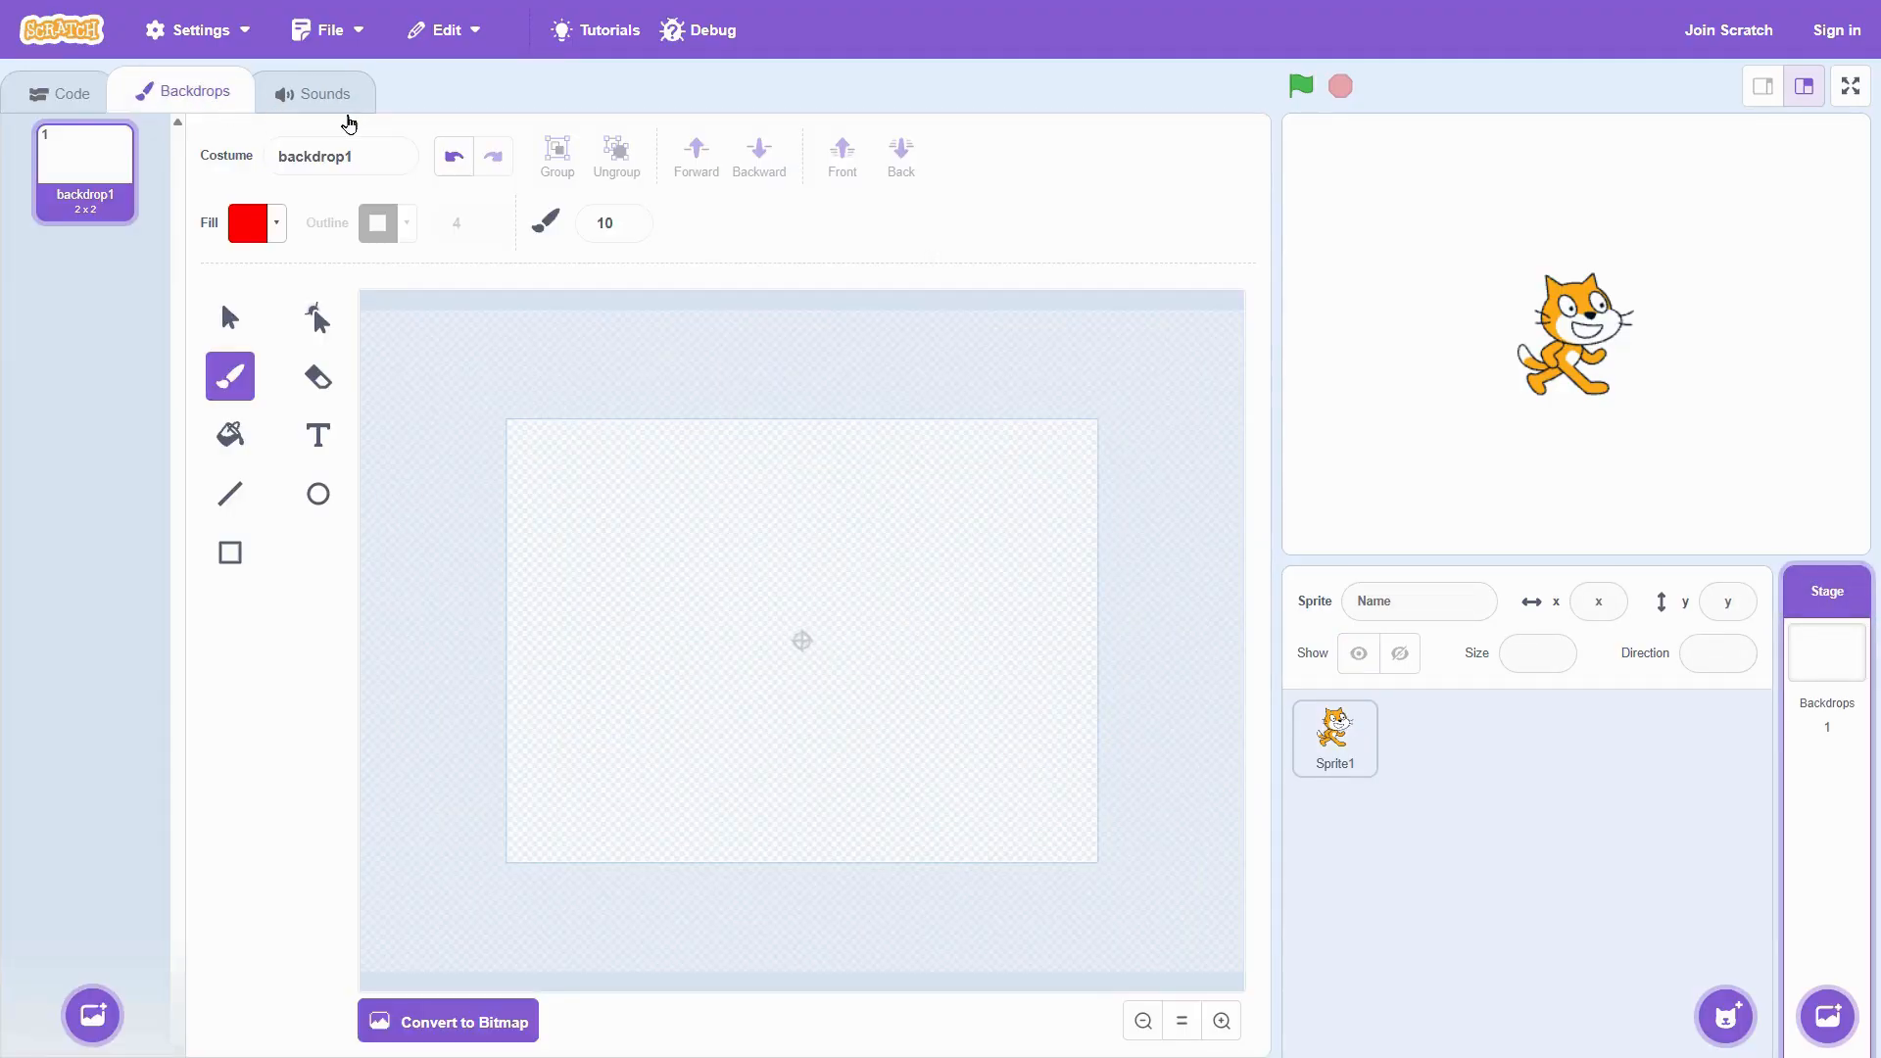
left_click(349, 117)
left_click(216, 95)
left_click(243, 563)
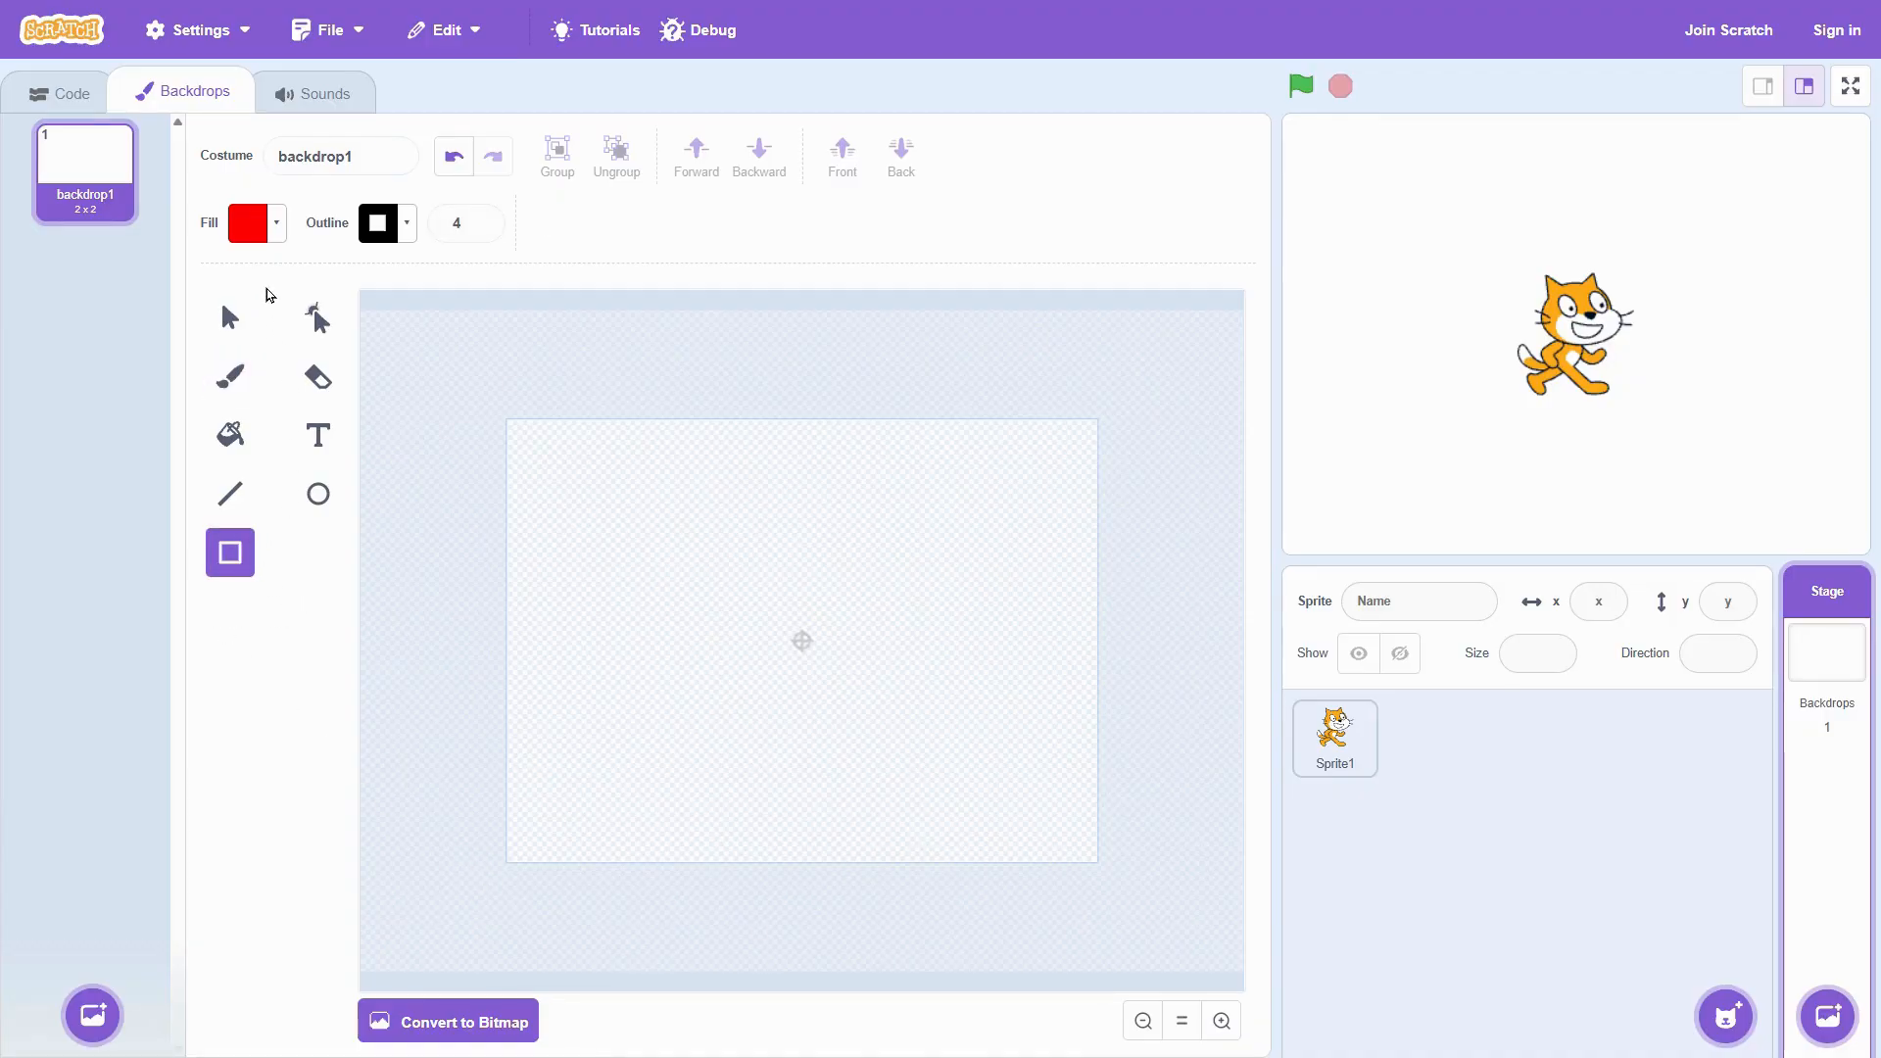
left_click(264, 231)
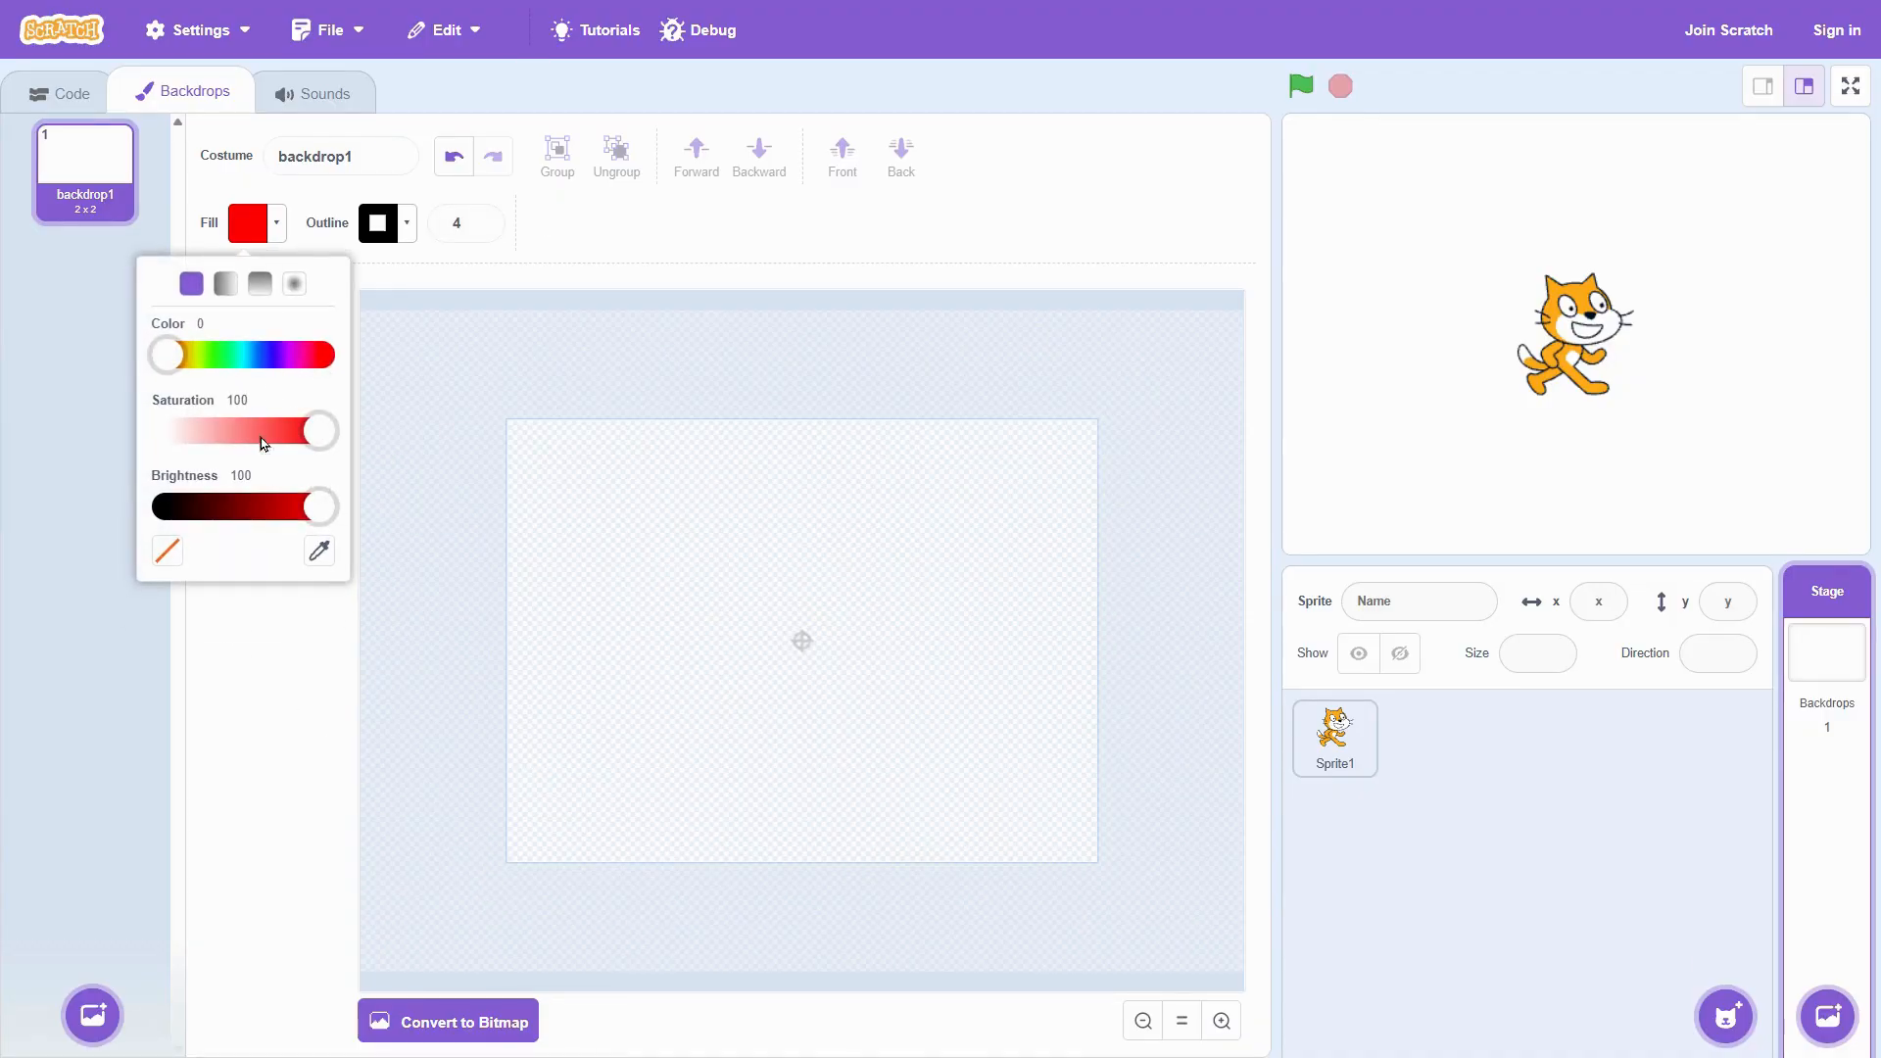
left_click_drag(318, 507, 163, 519)
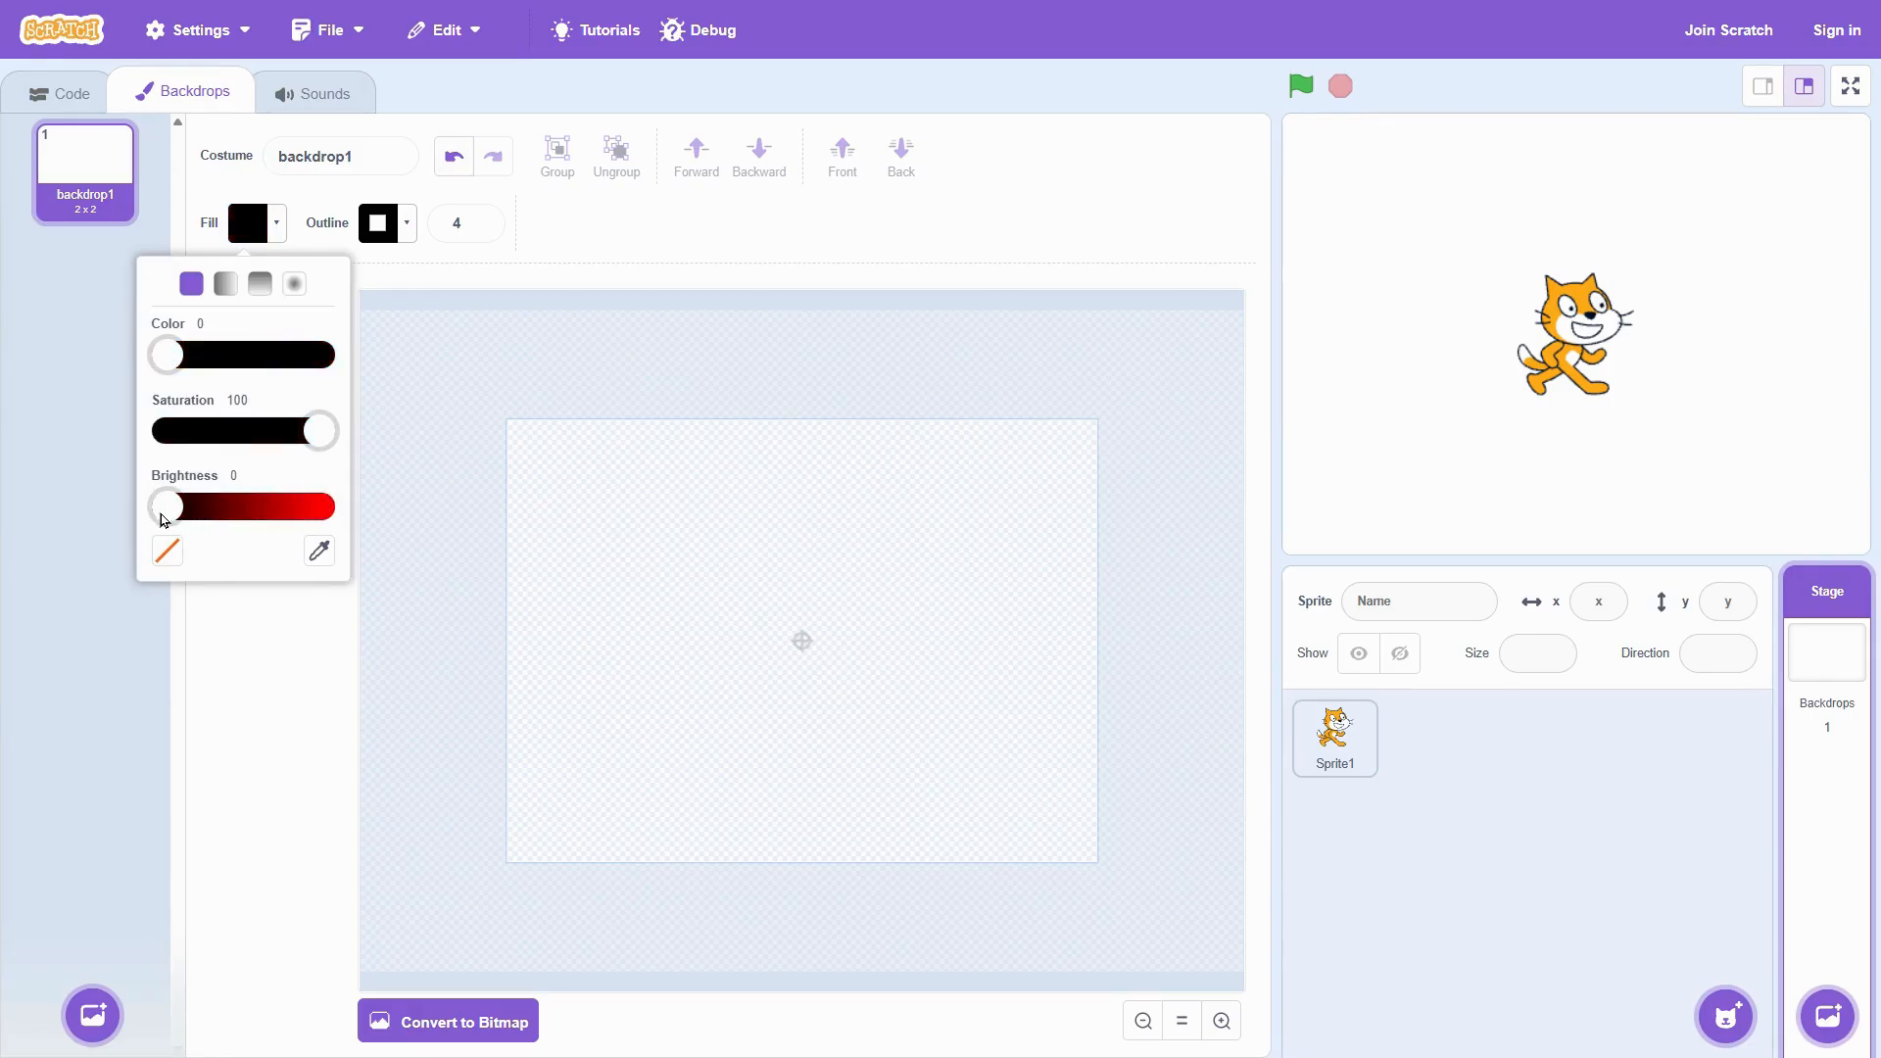
left_click(323, 646)
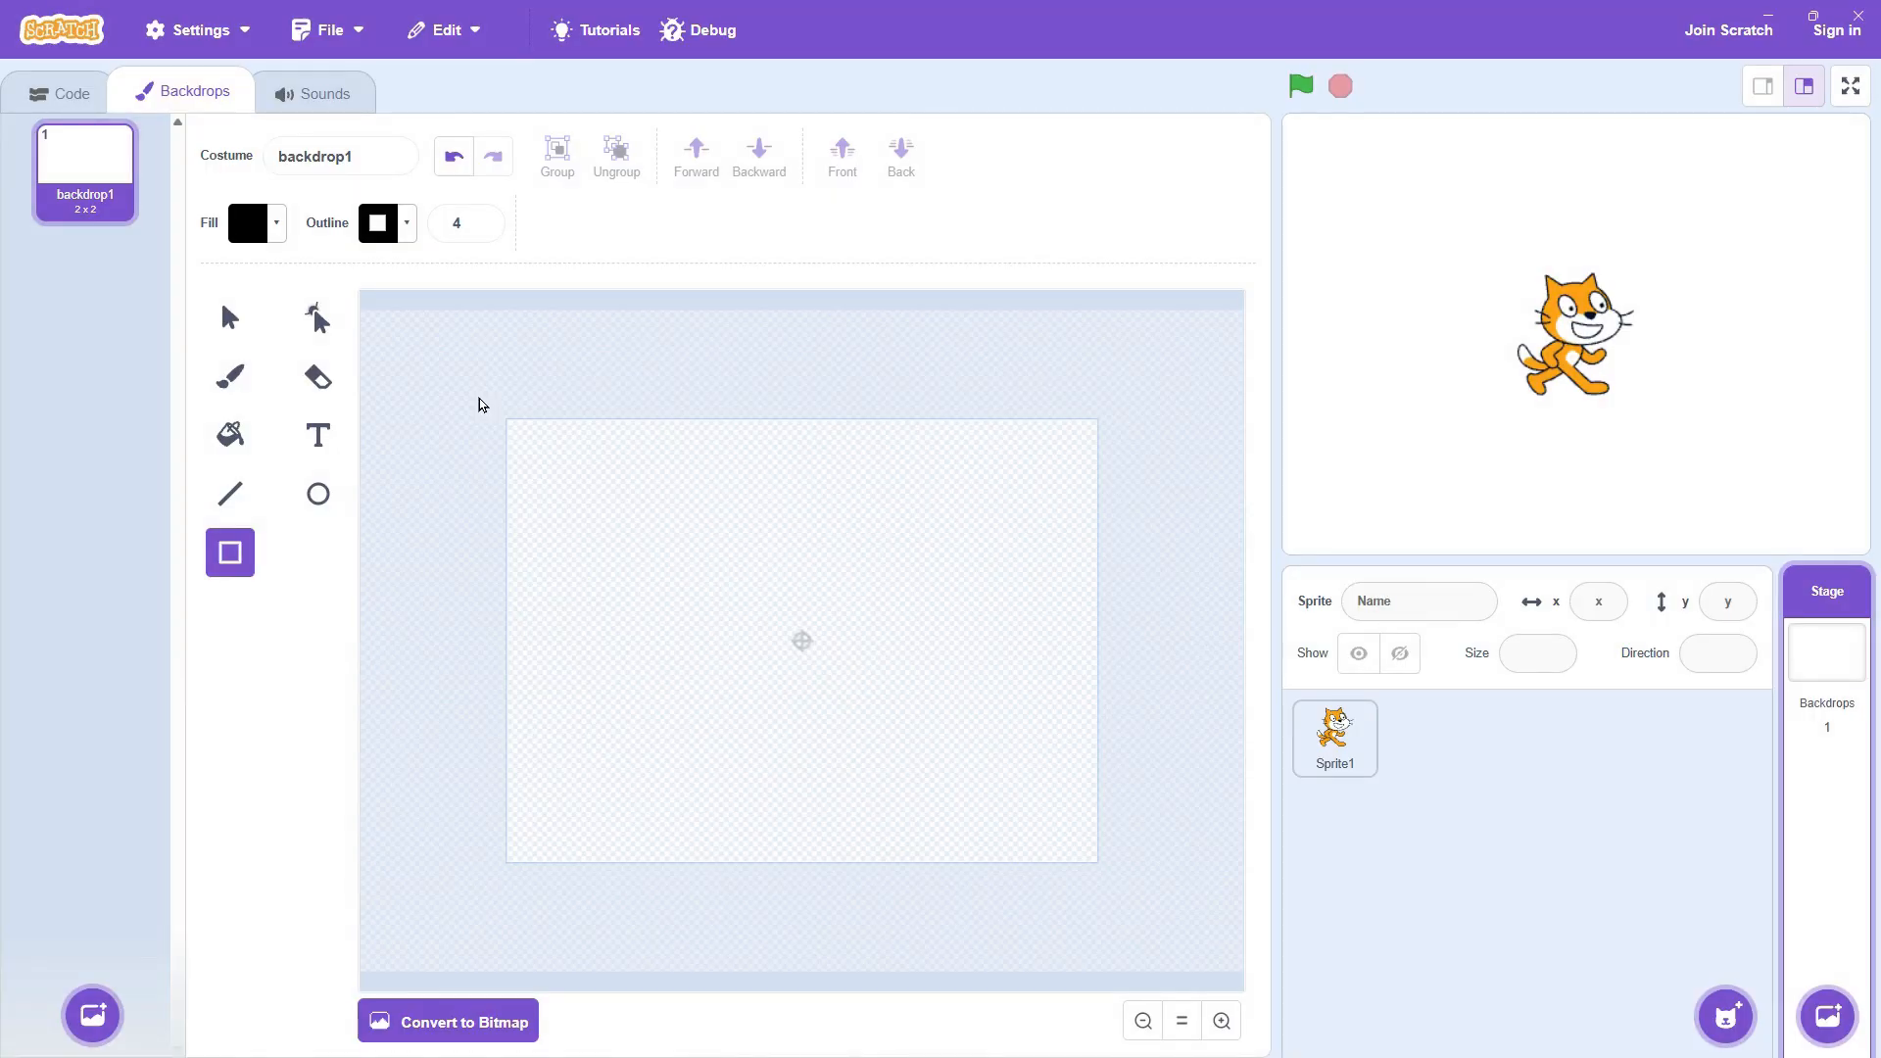
mouse_move(479, 398)
left_mouse_down()
mouse_move(890, 666)
mouse_move(1130, 890)
left_mouse_up()
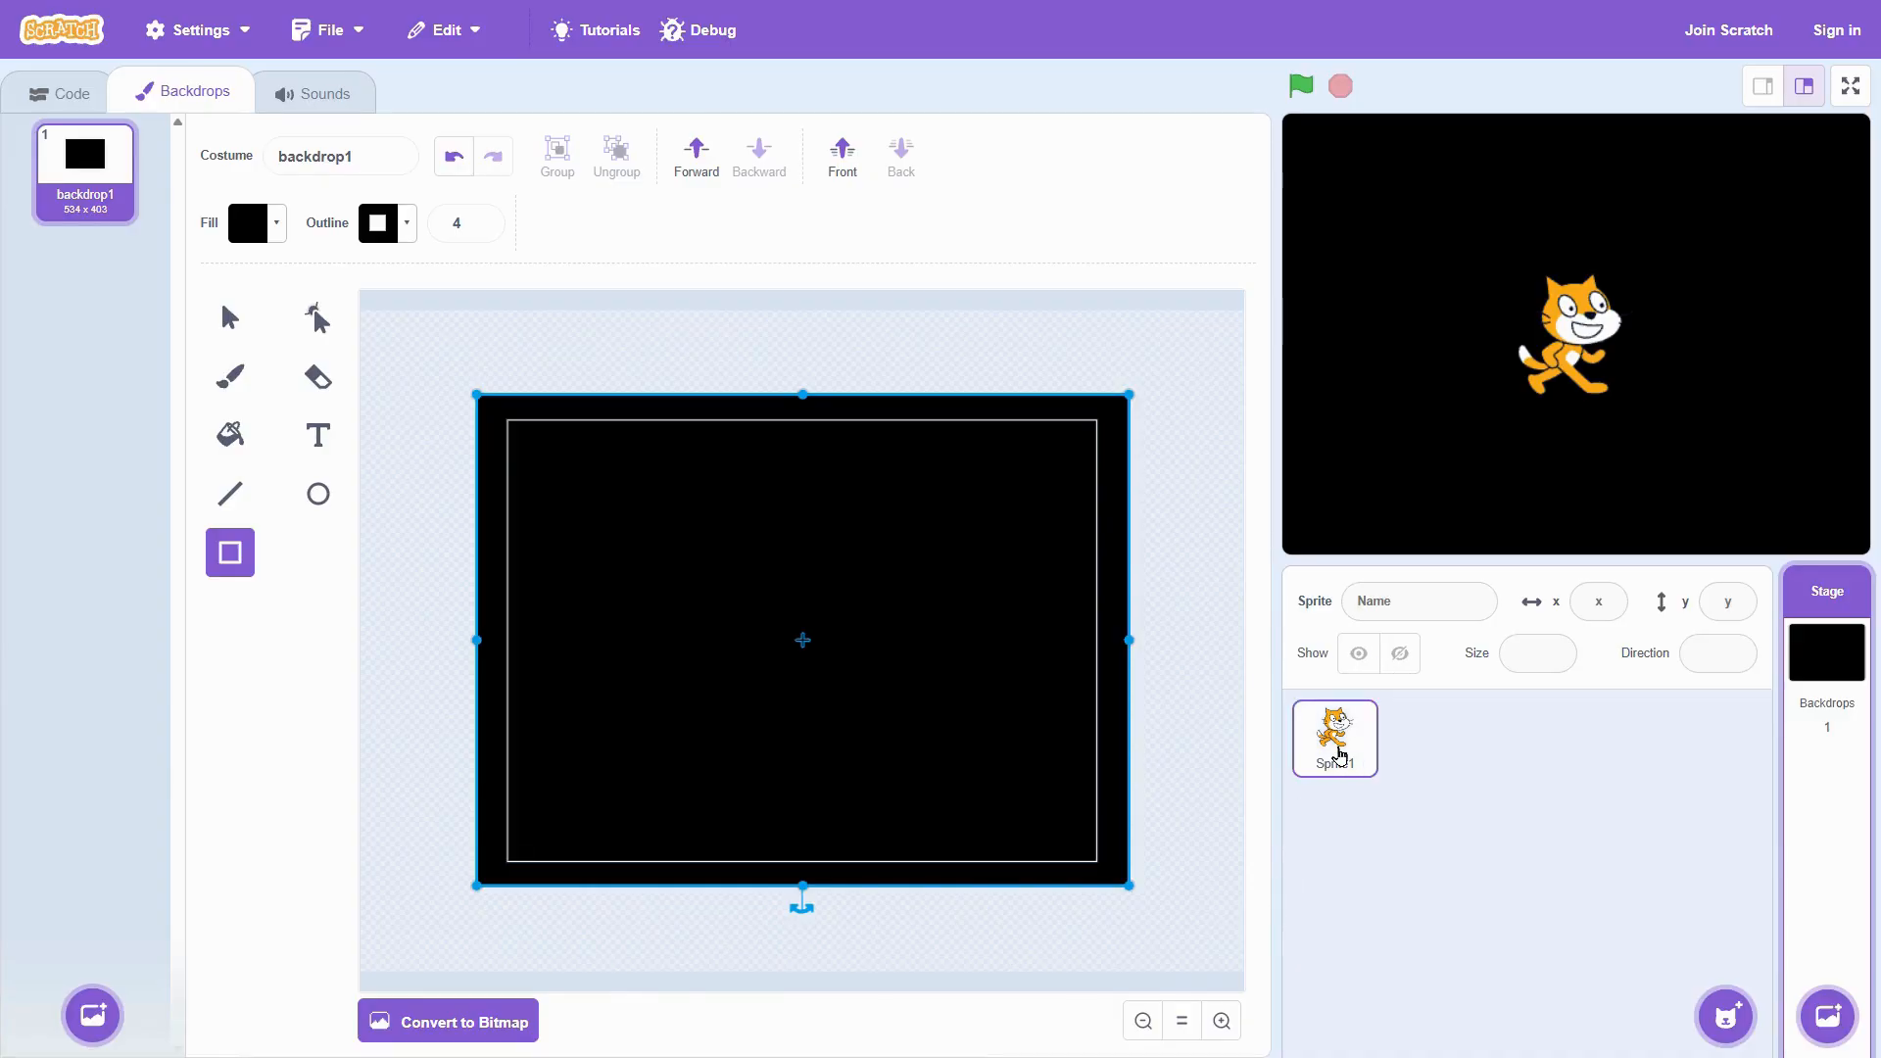
Step: Delete the cat sprite and create a new blank sprite for painting
left_click(1344, 766)
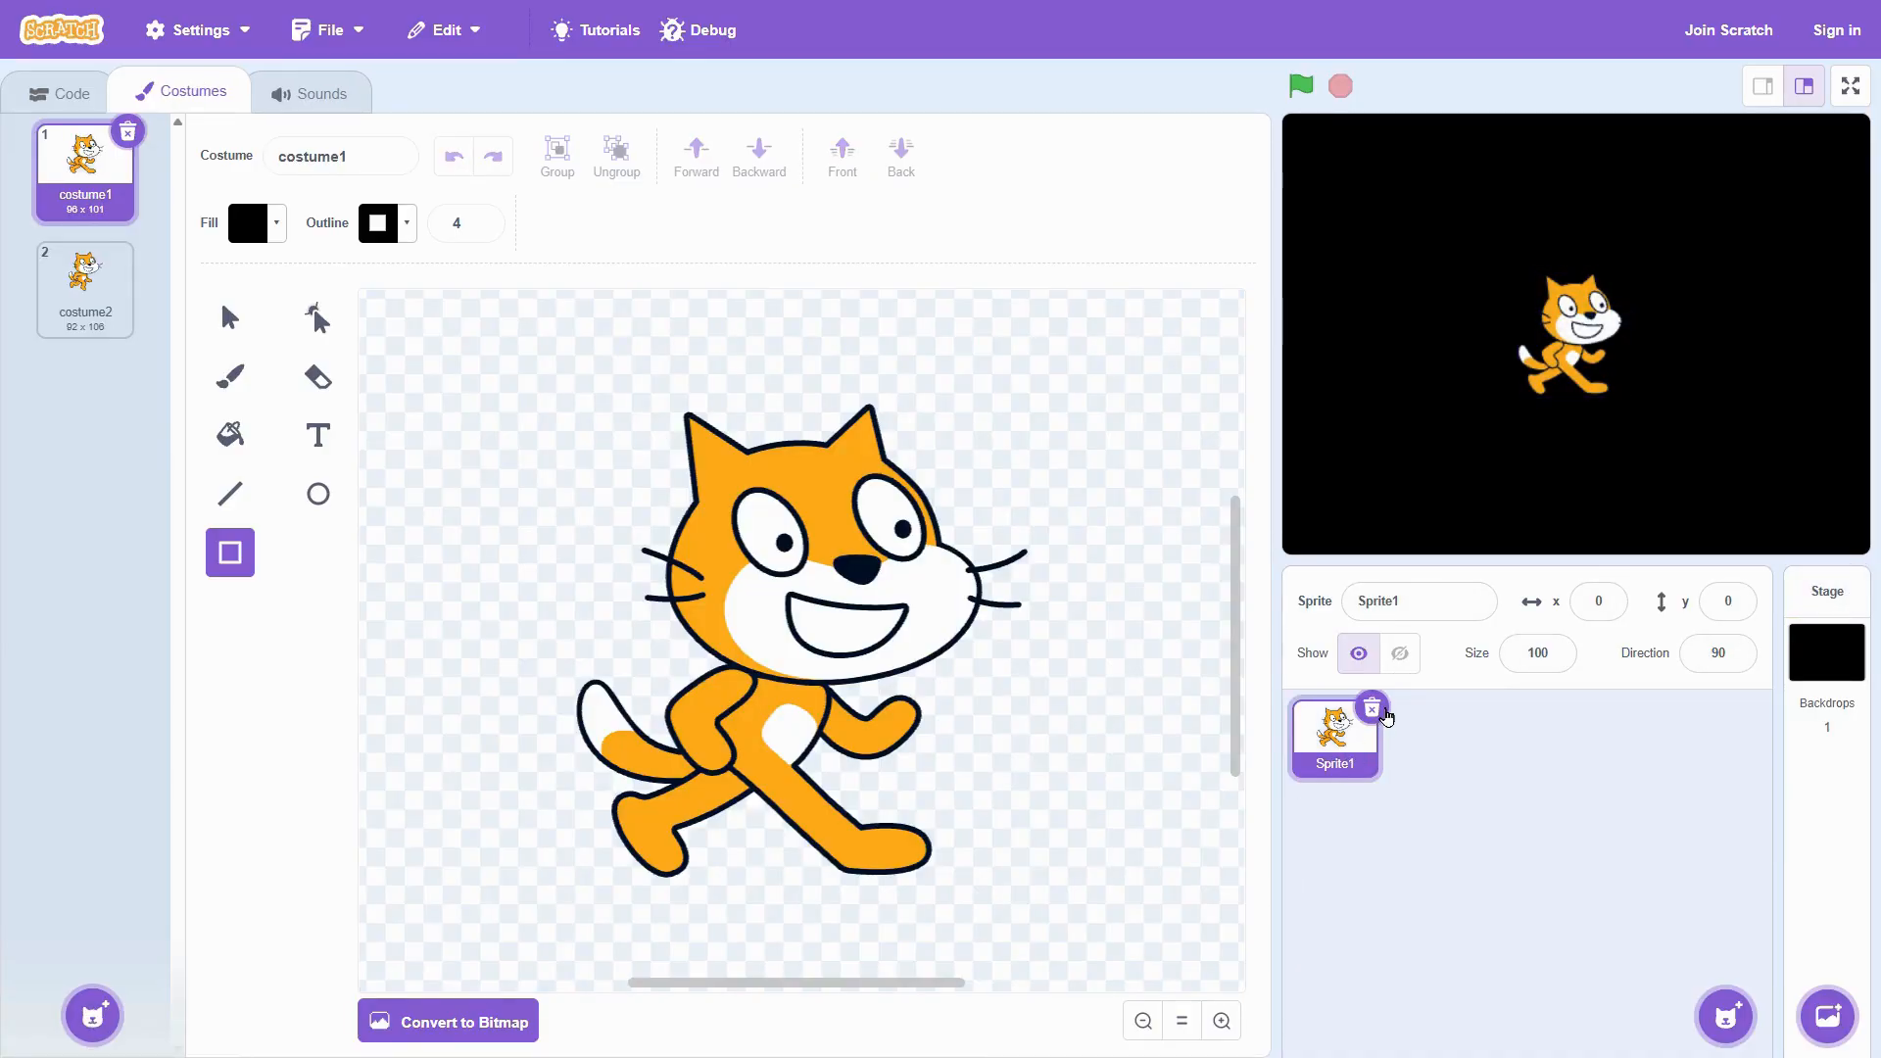
left_click(1386, 717)
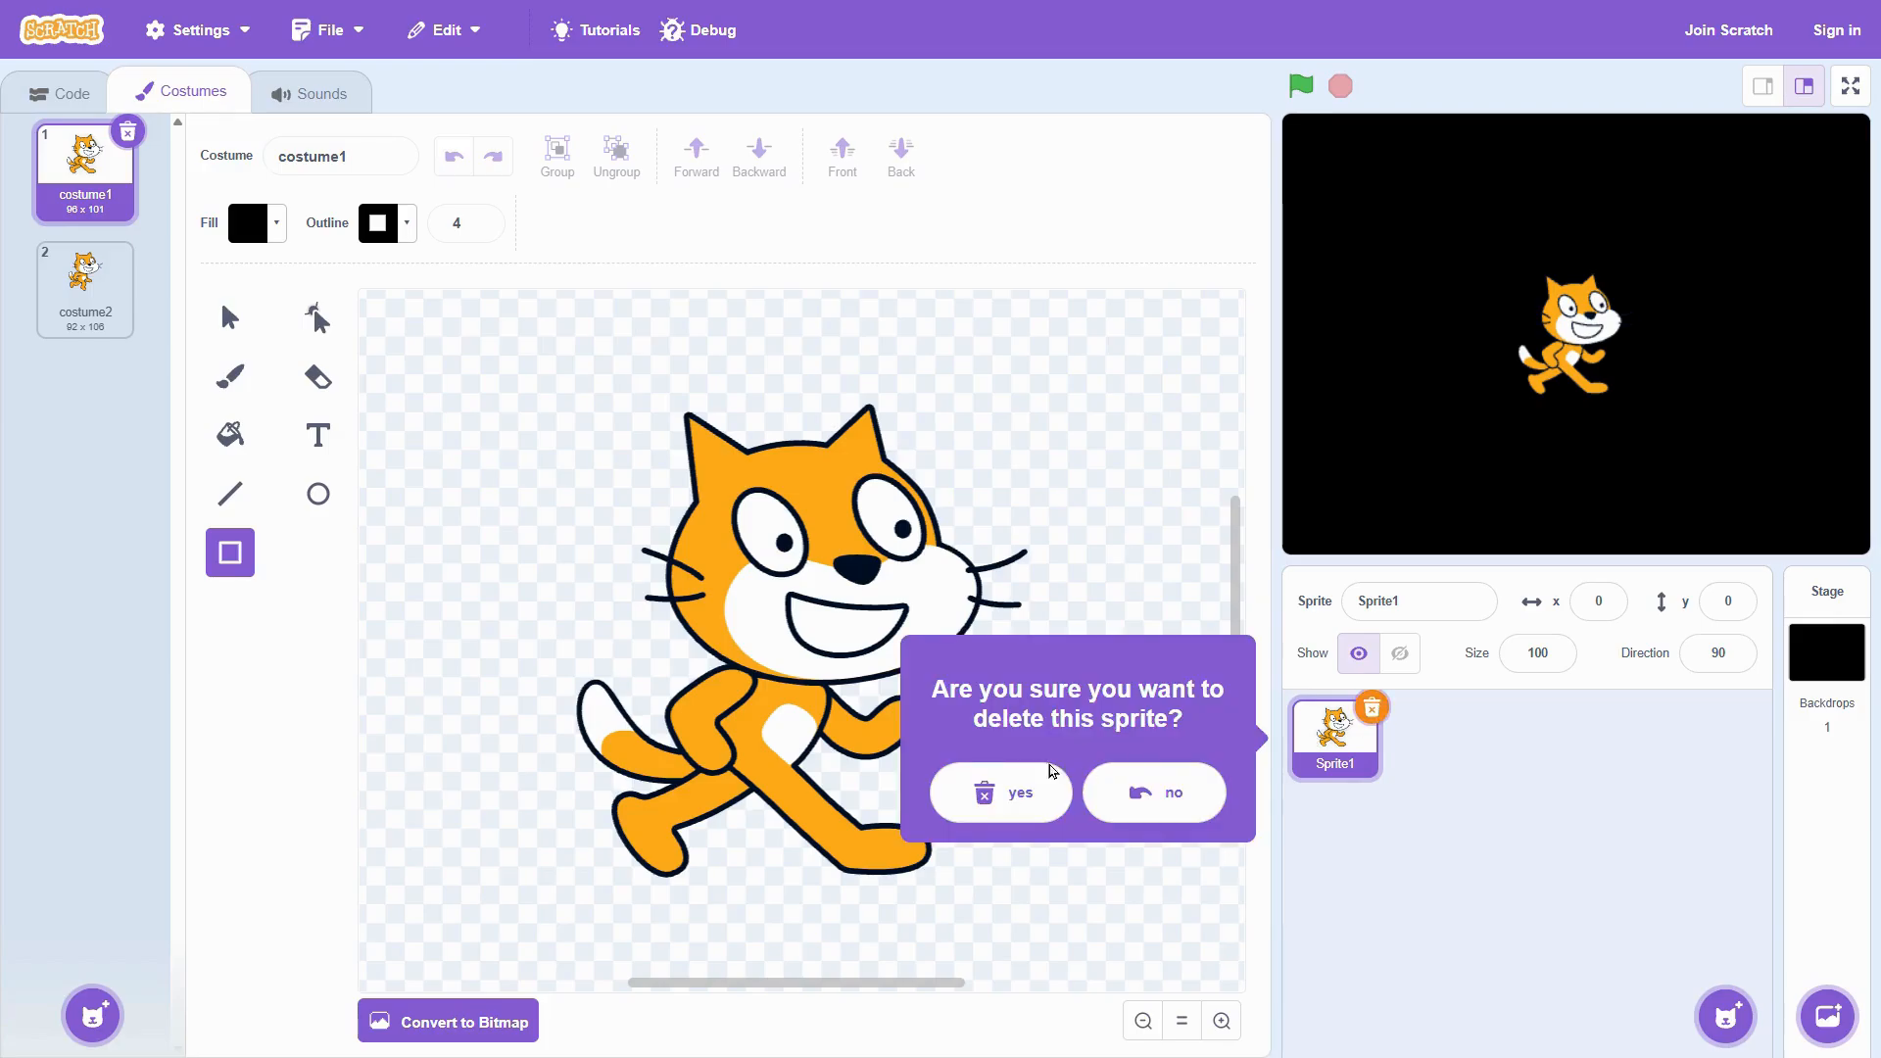
left_click(1007, 789)
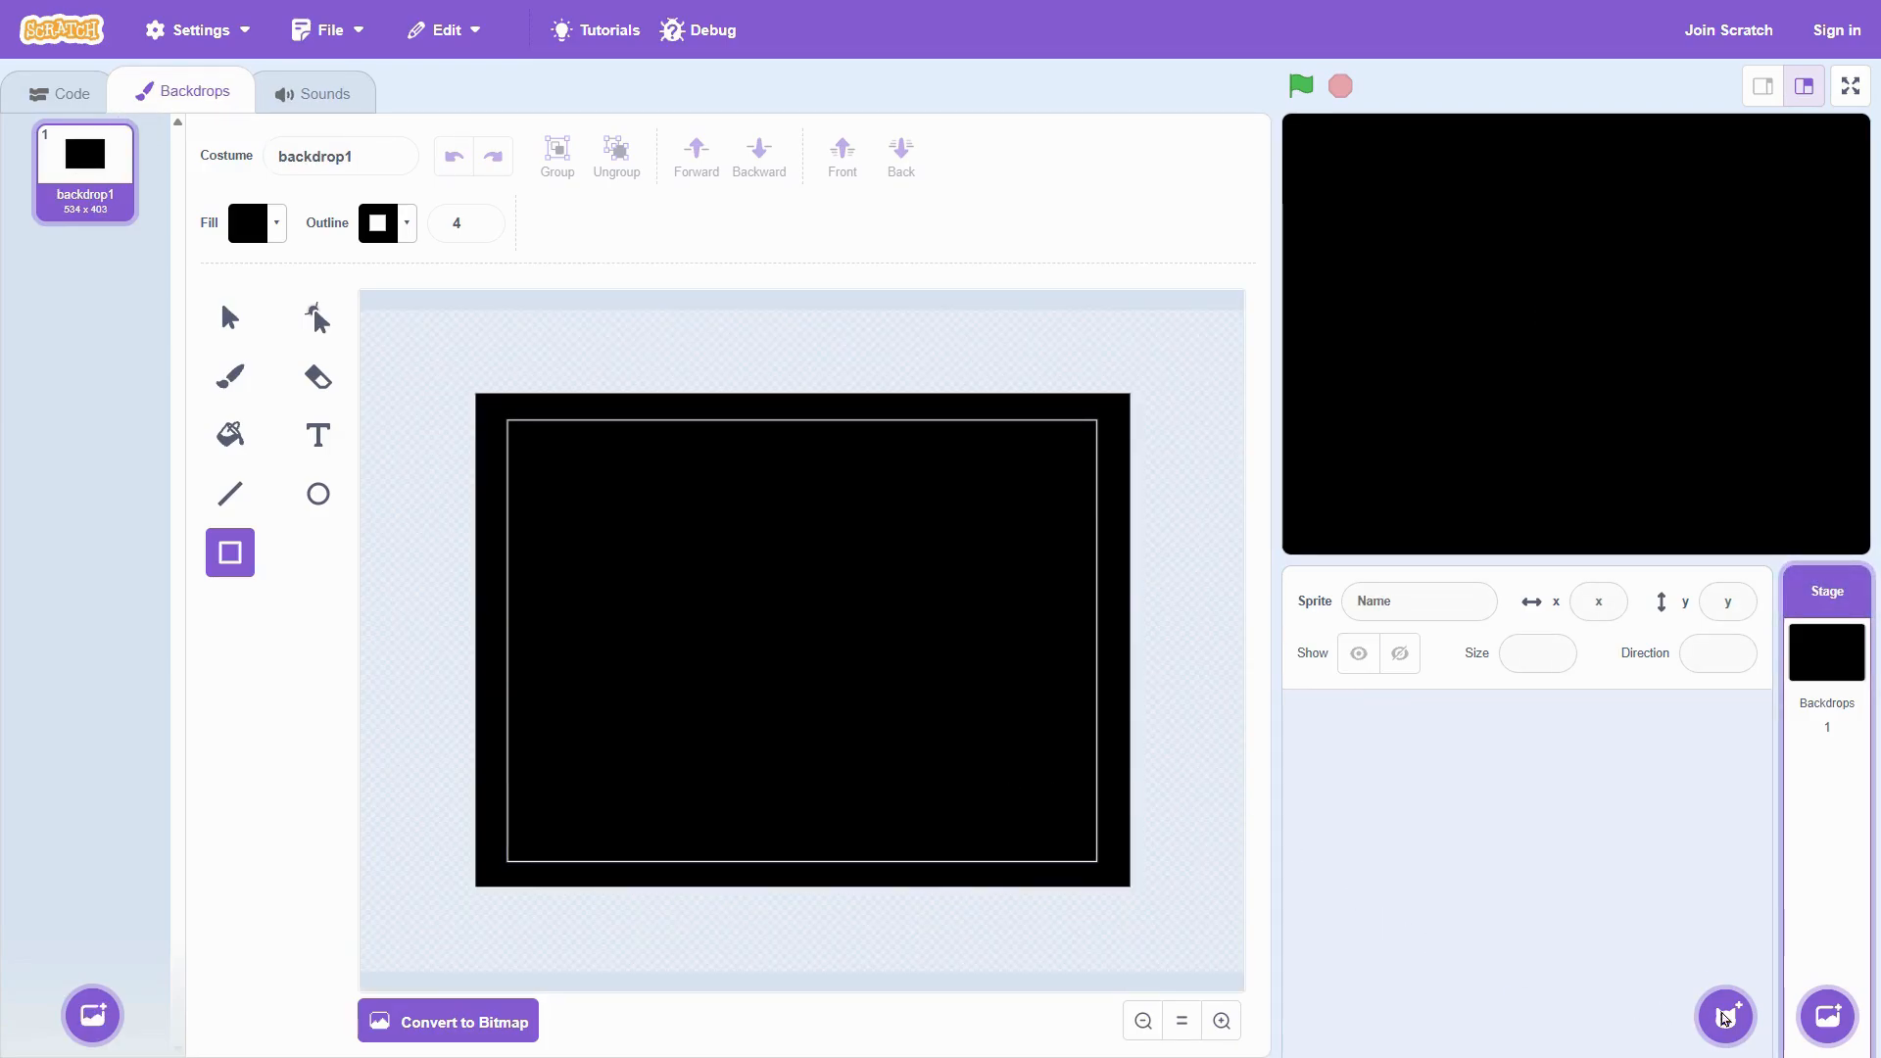
mouse_move(1724, 1014)
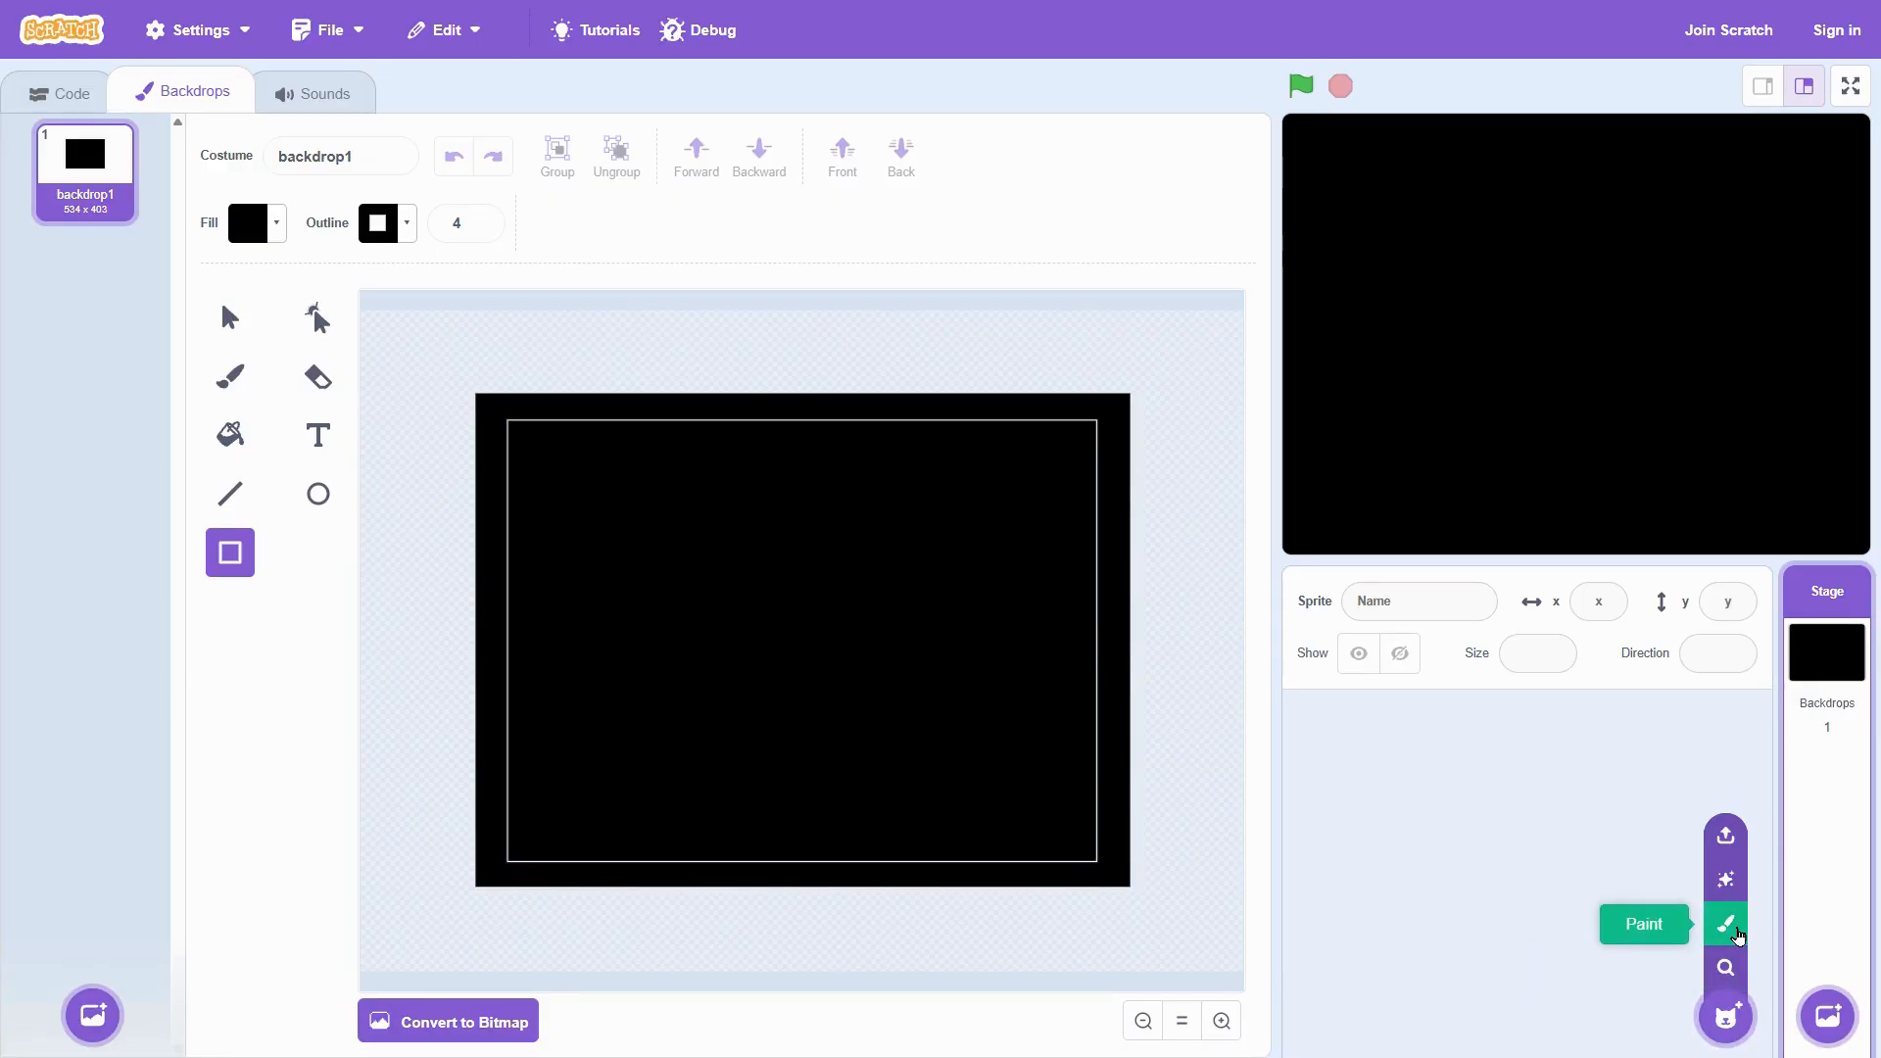
left_click(1726, 926)
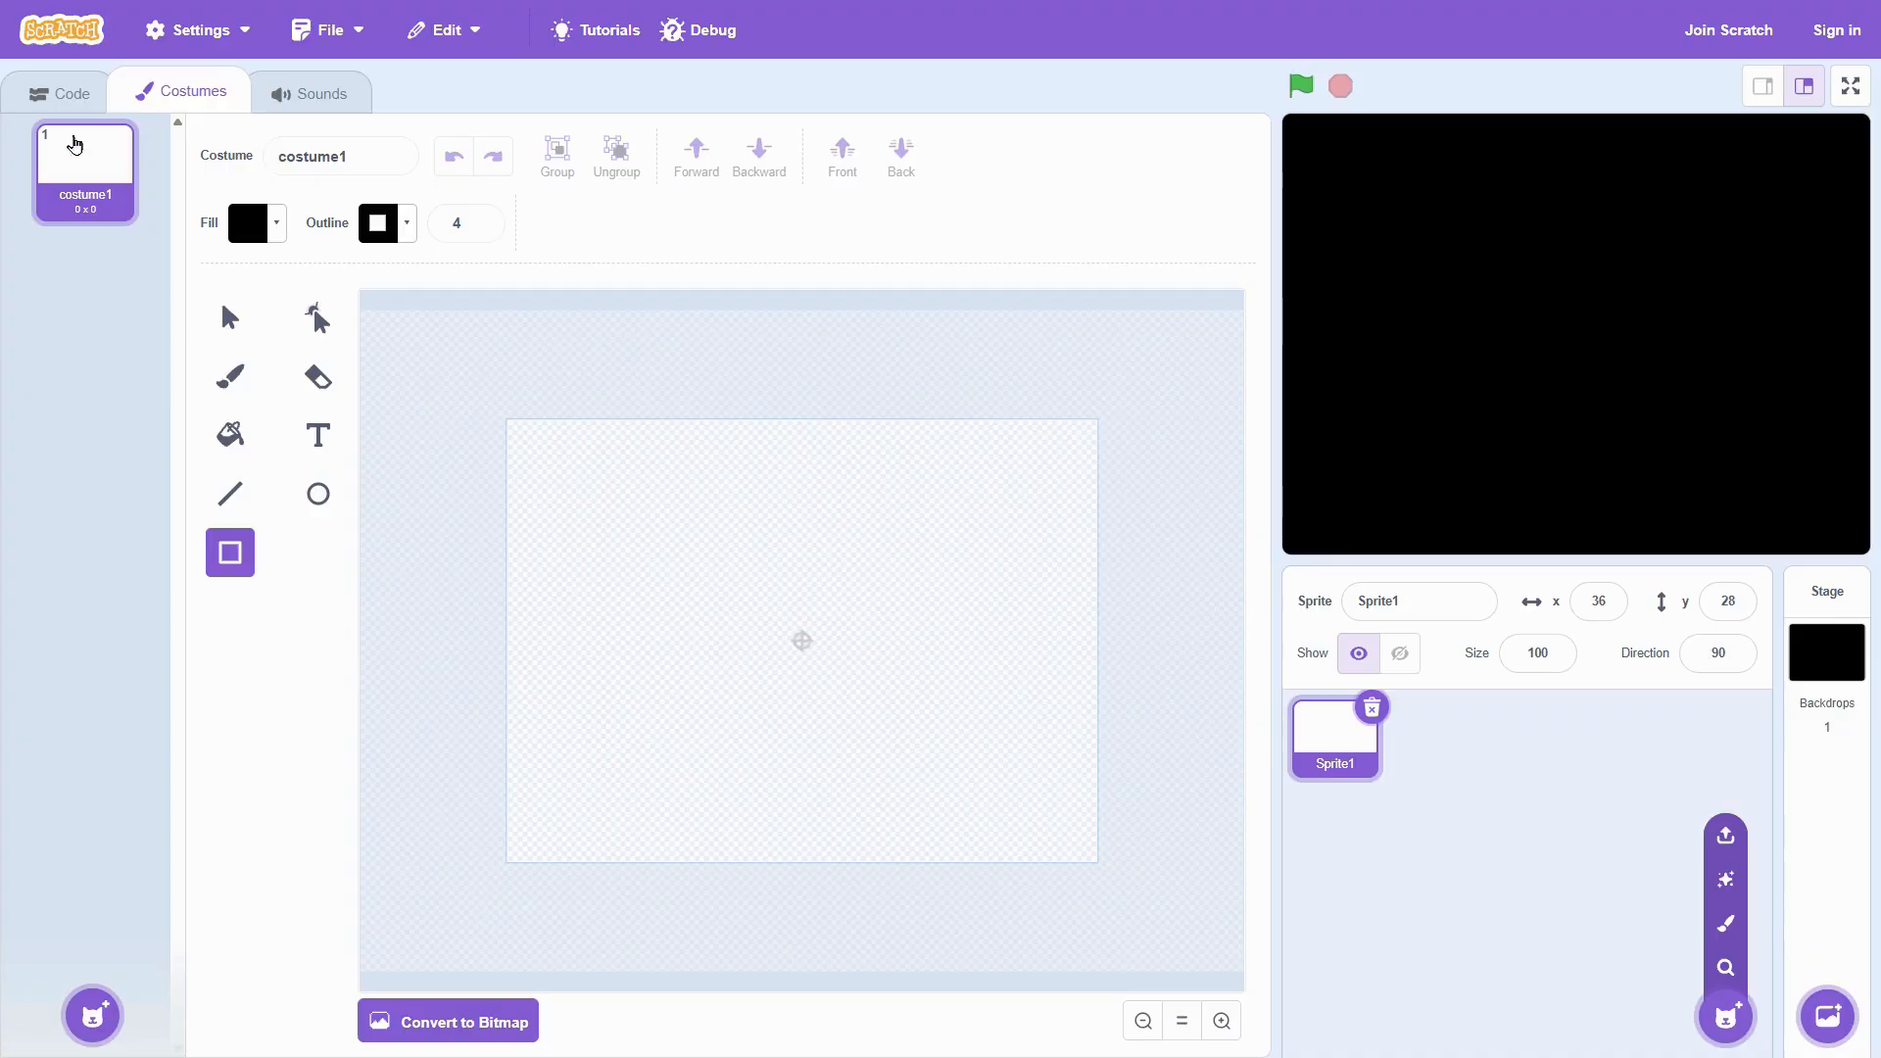
left_click(60, 95)
left_click(181, 92)
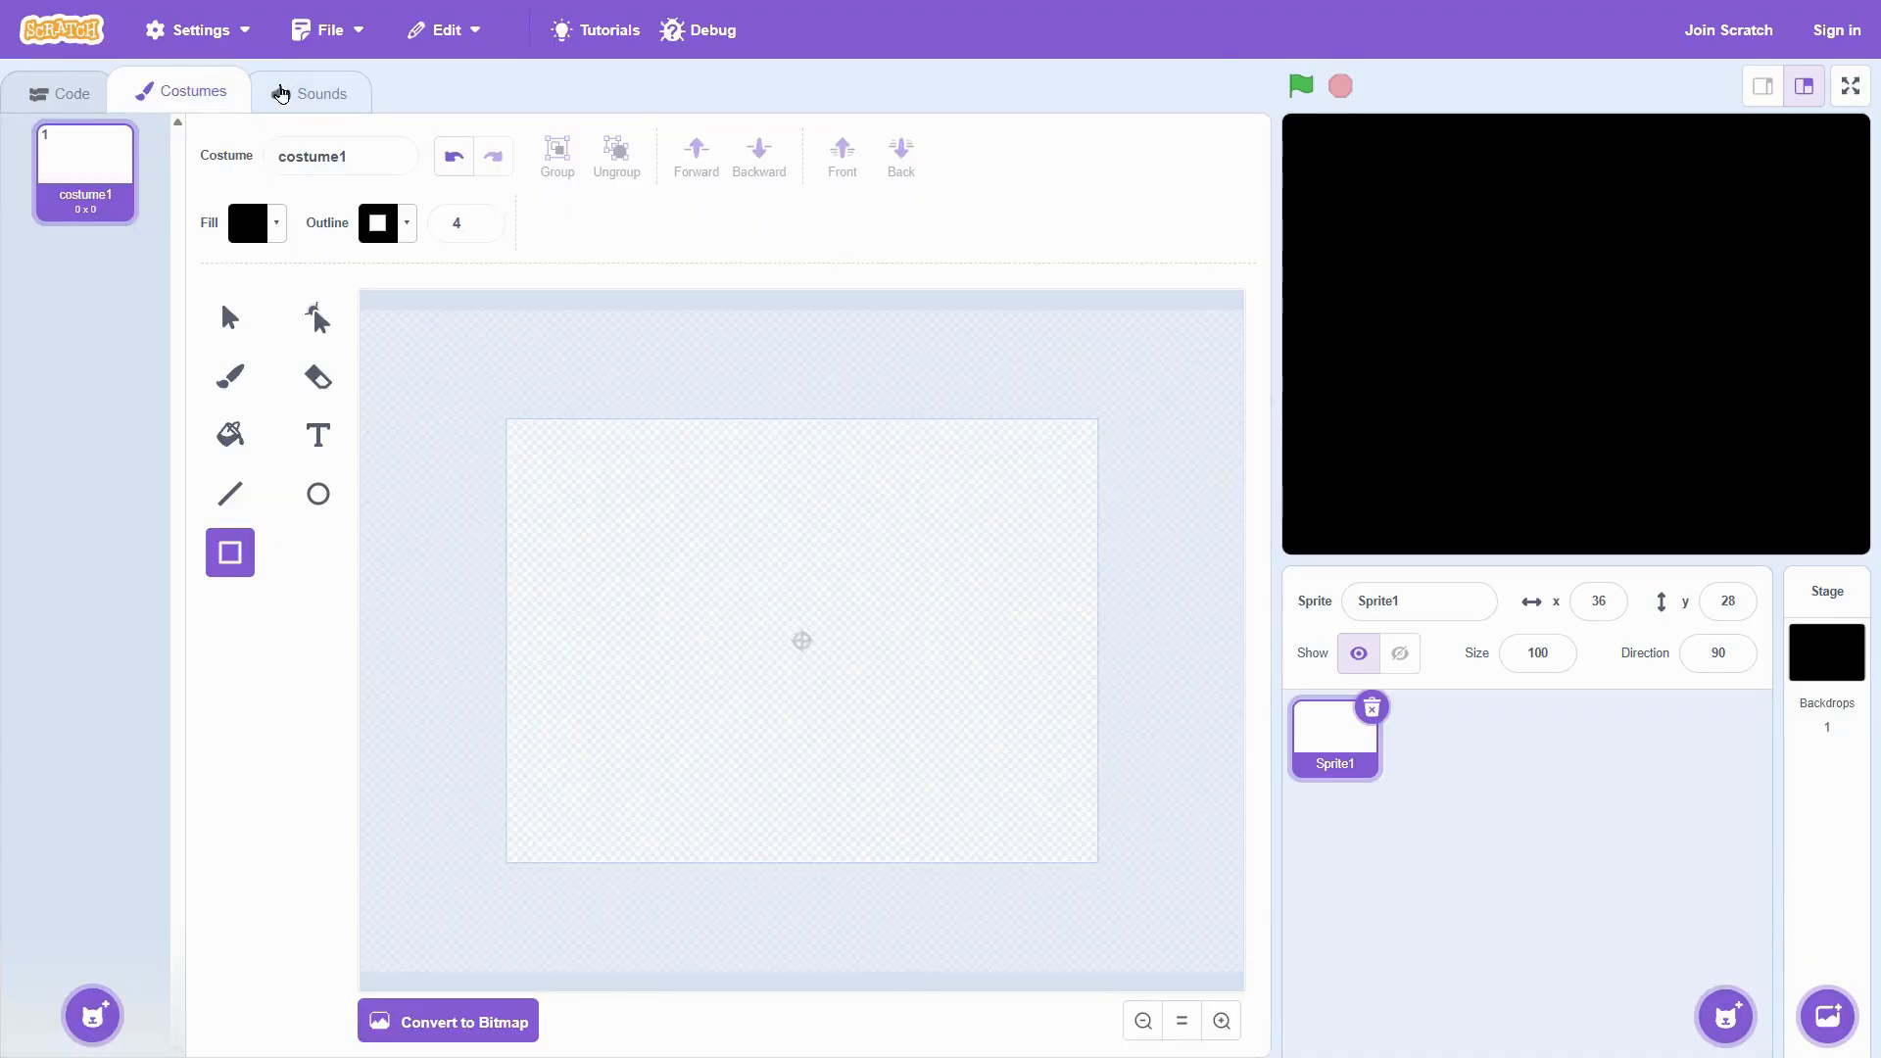
left_click(301, 94)
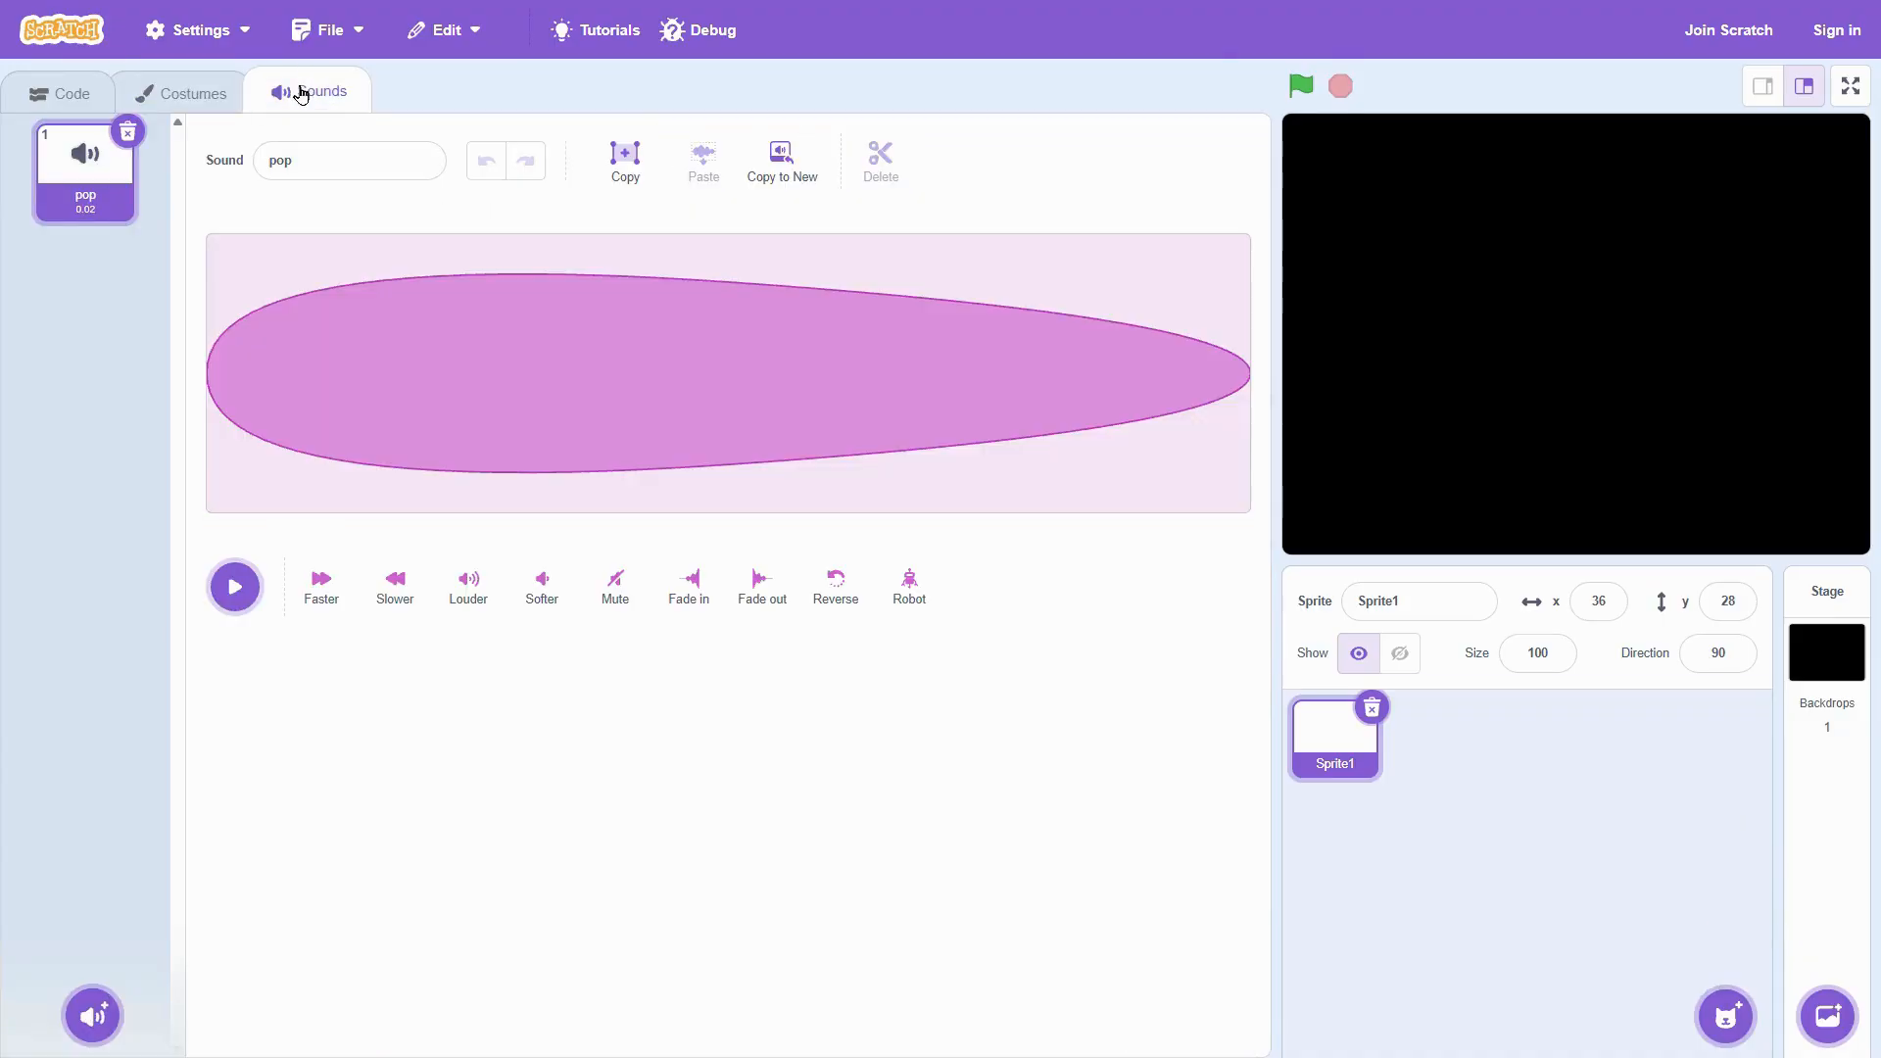
left_click(178, 95)
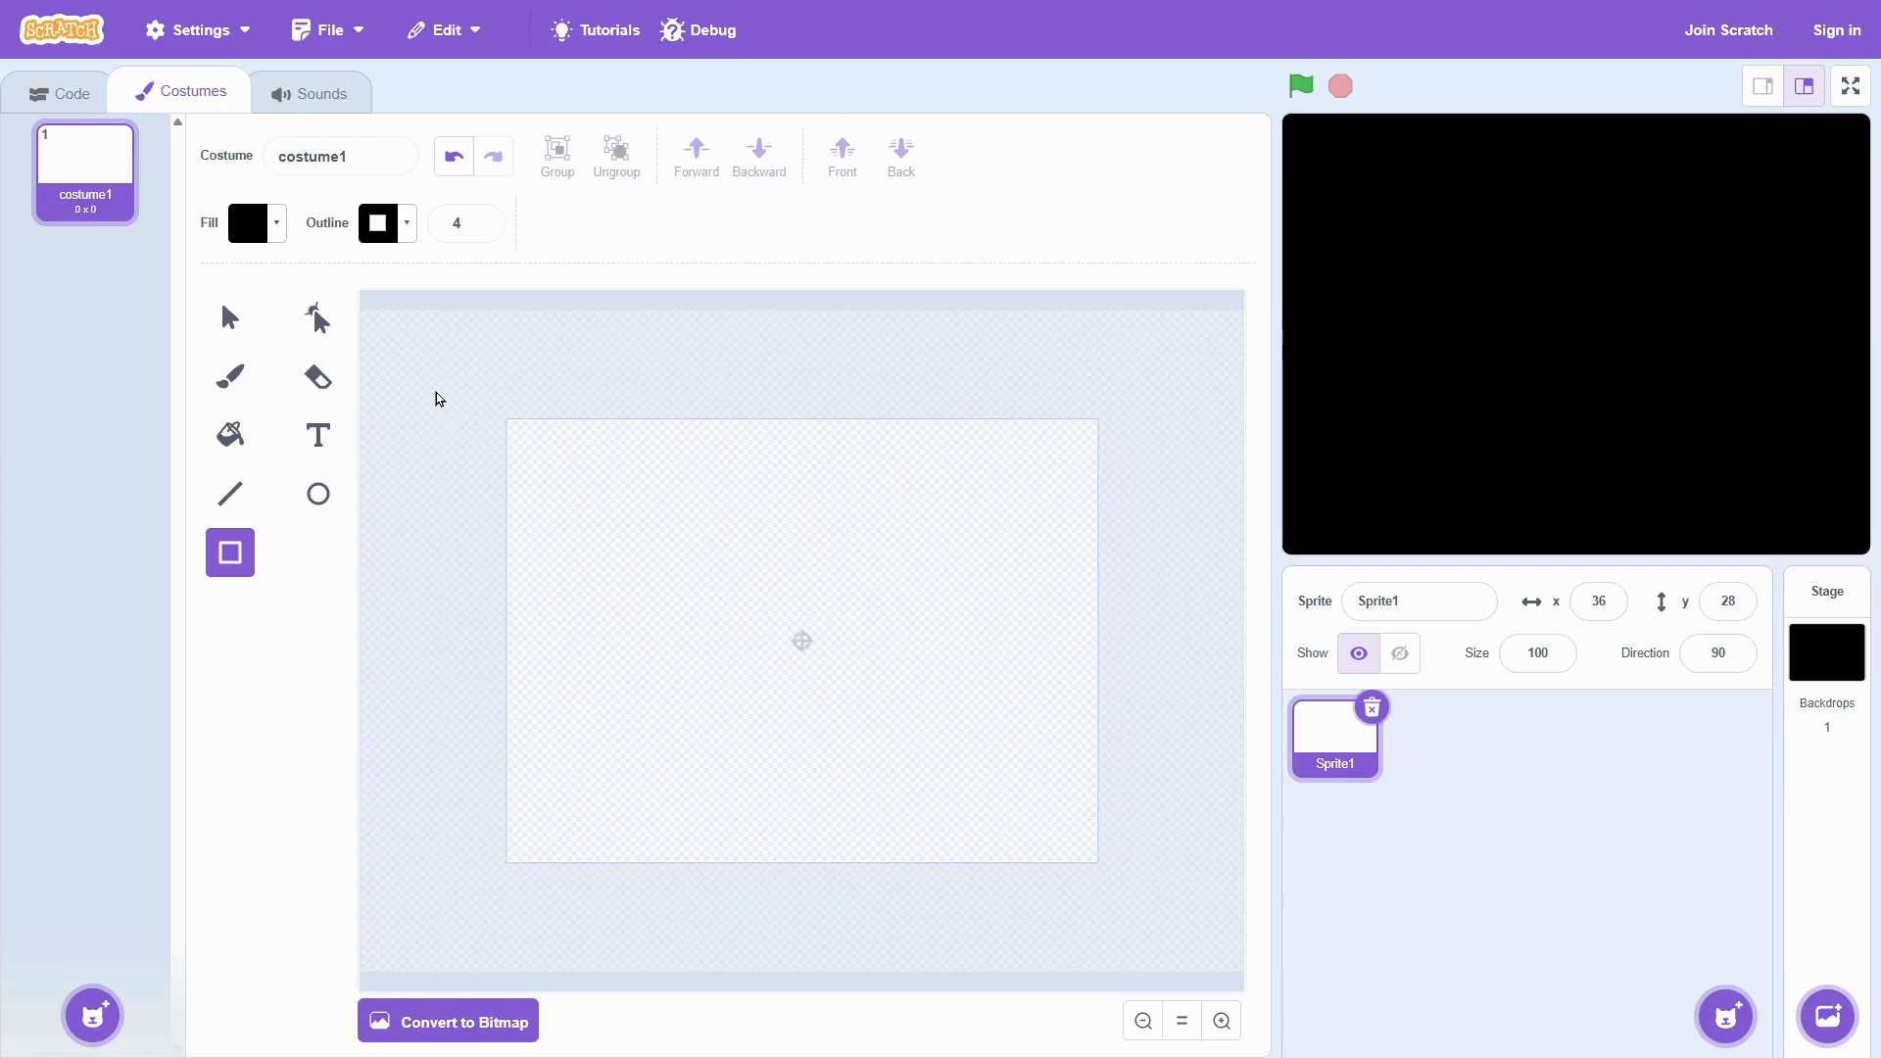
Step: Set the Brush to yellow with color 17, saturation 100 and brightness 100, and make it size 30
left_click(231, 382)
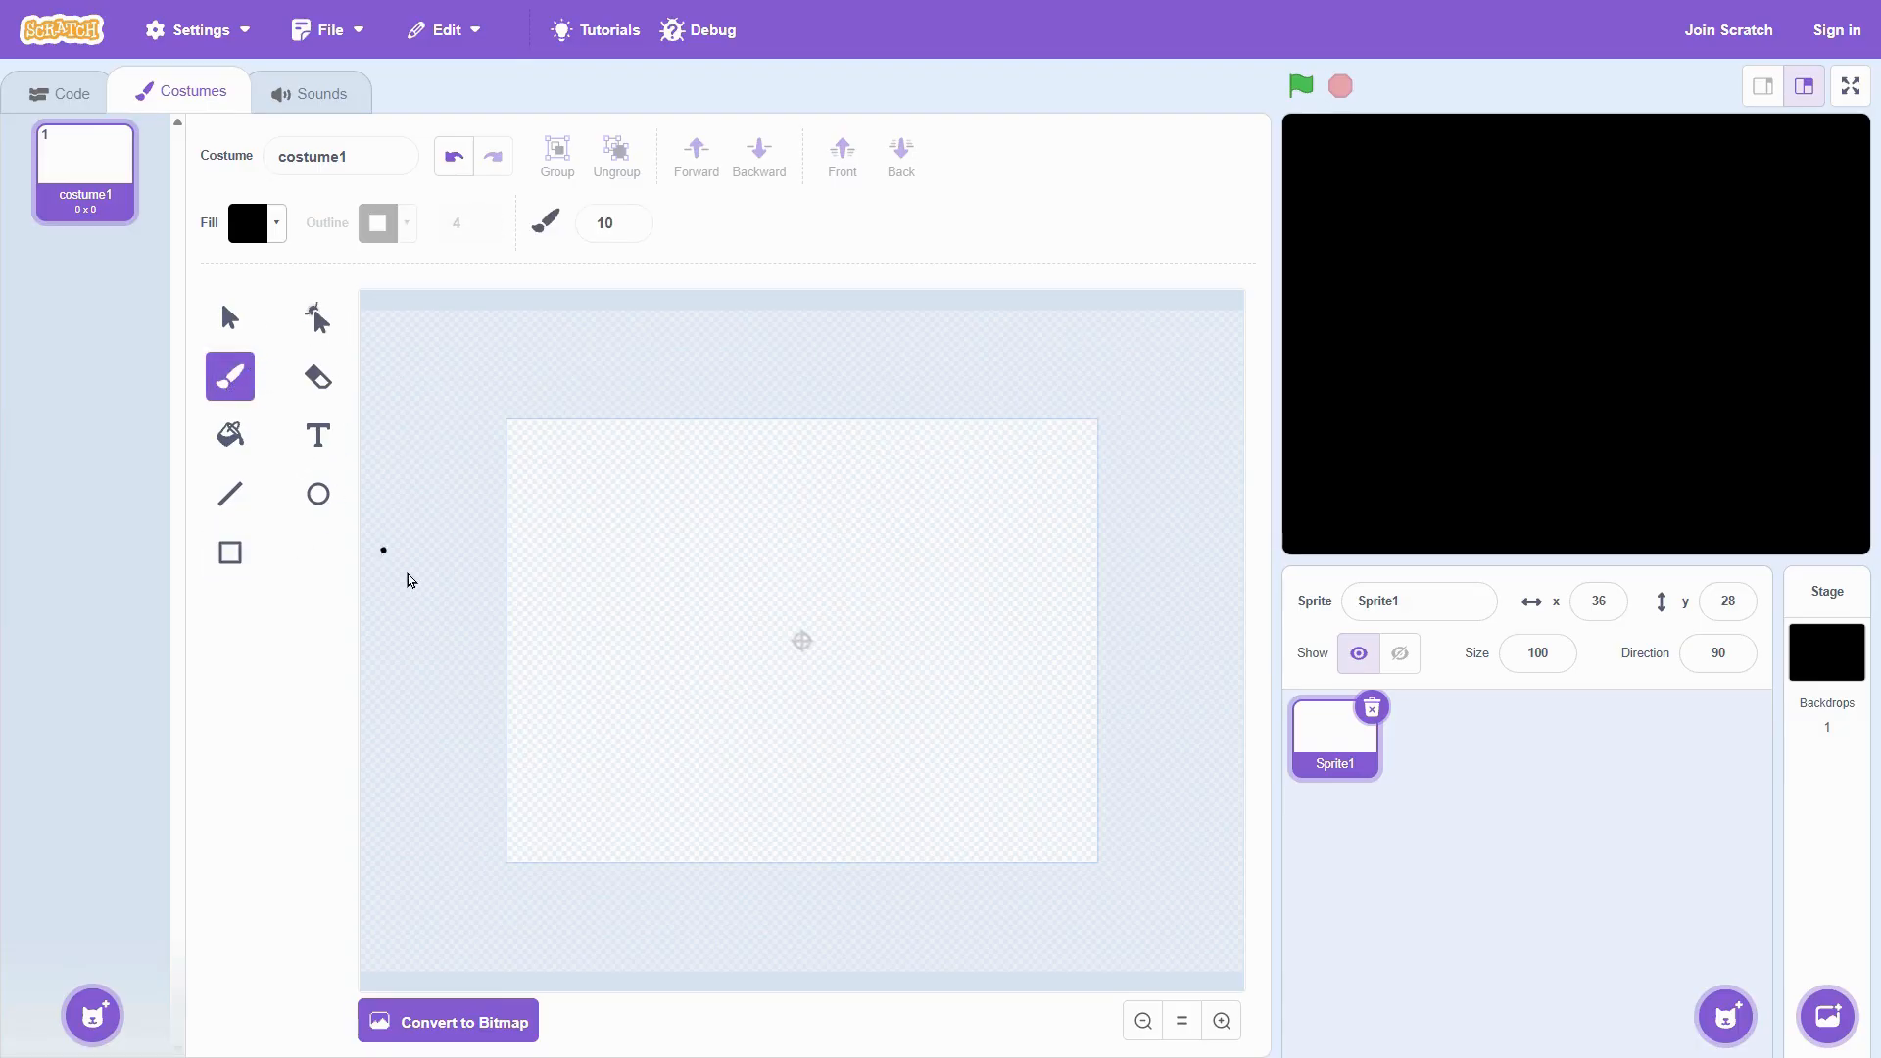
left_click(277, 232)
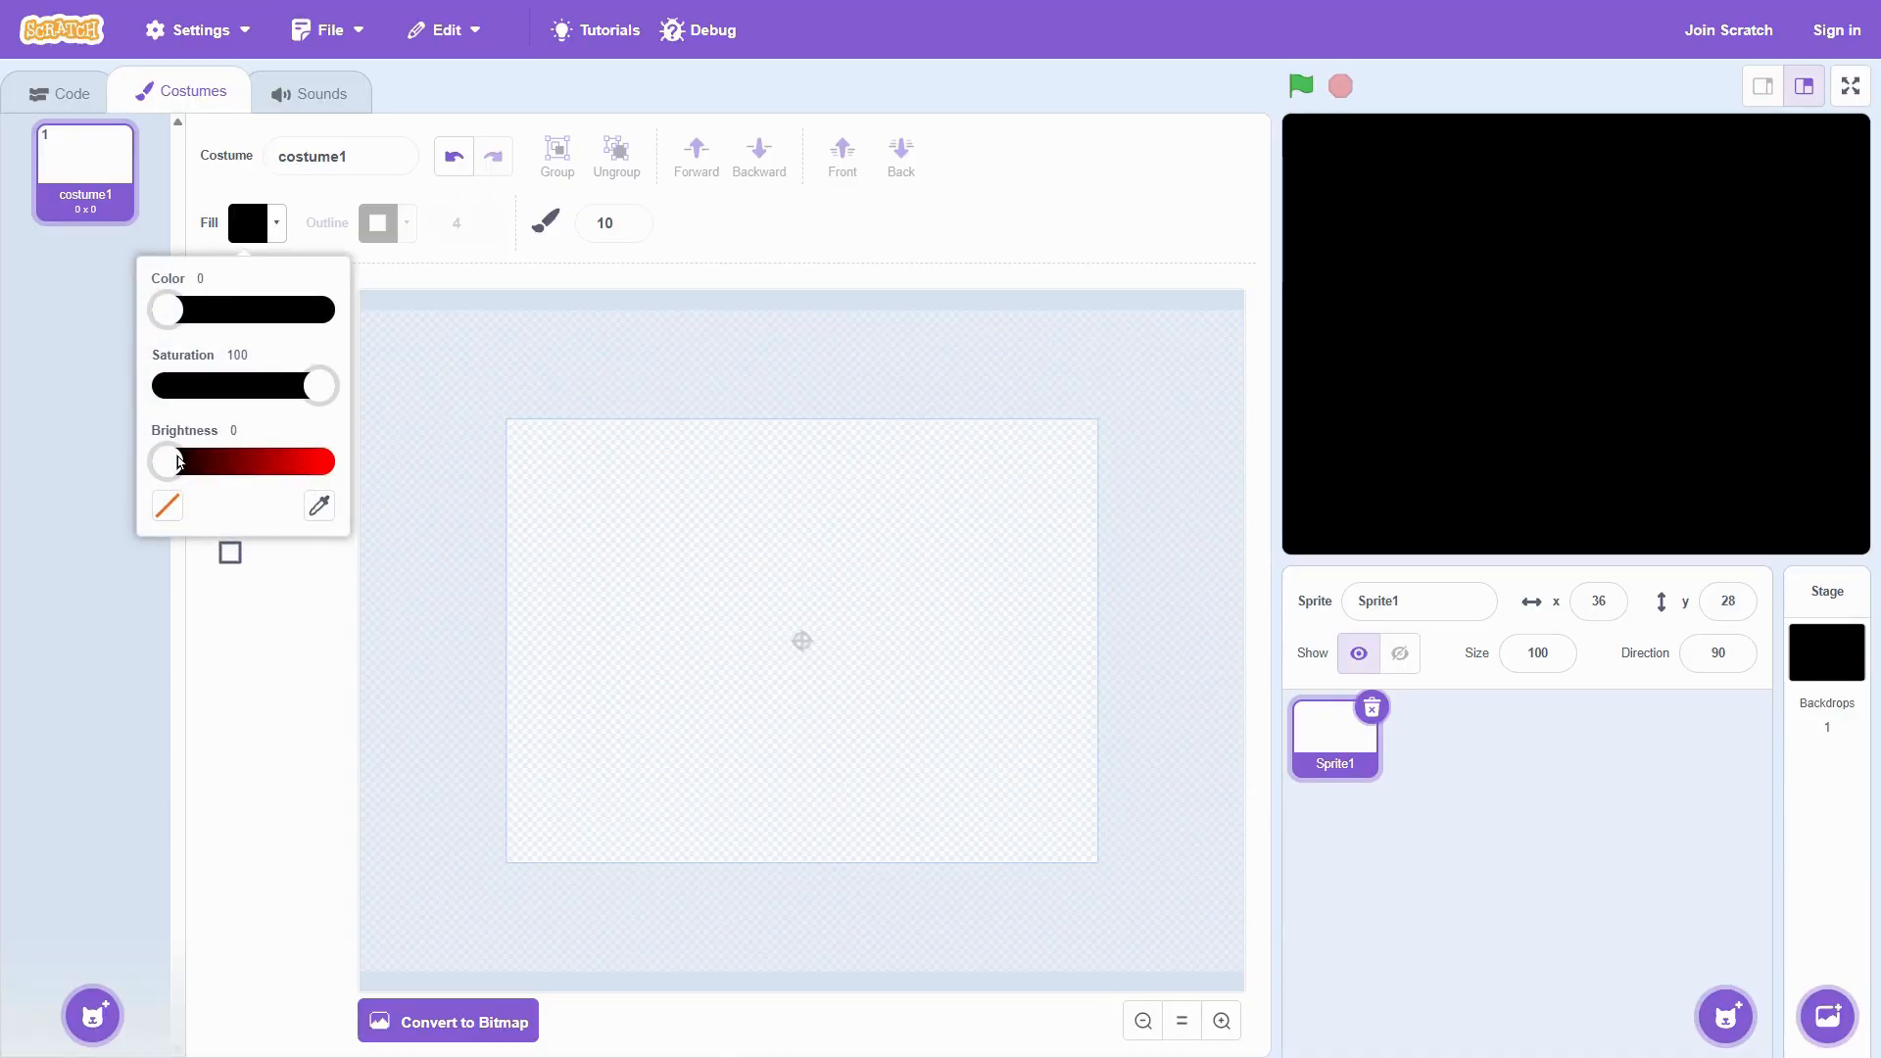
left_click_drag(178, 459, 384, 480)
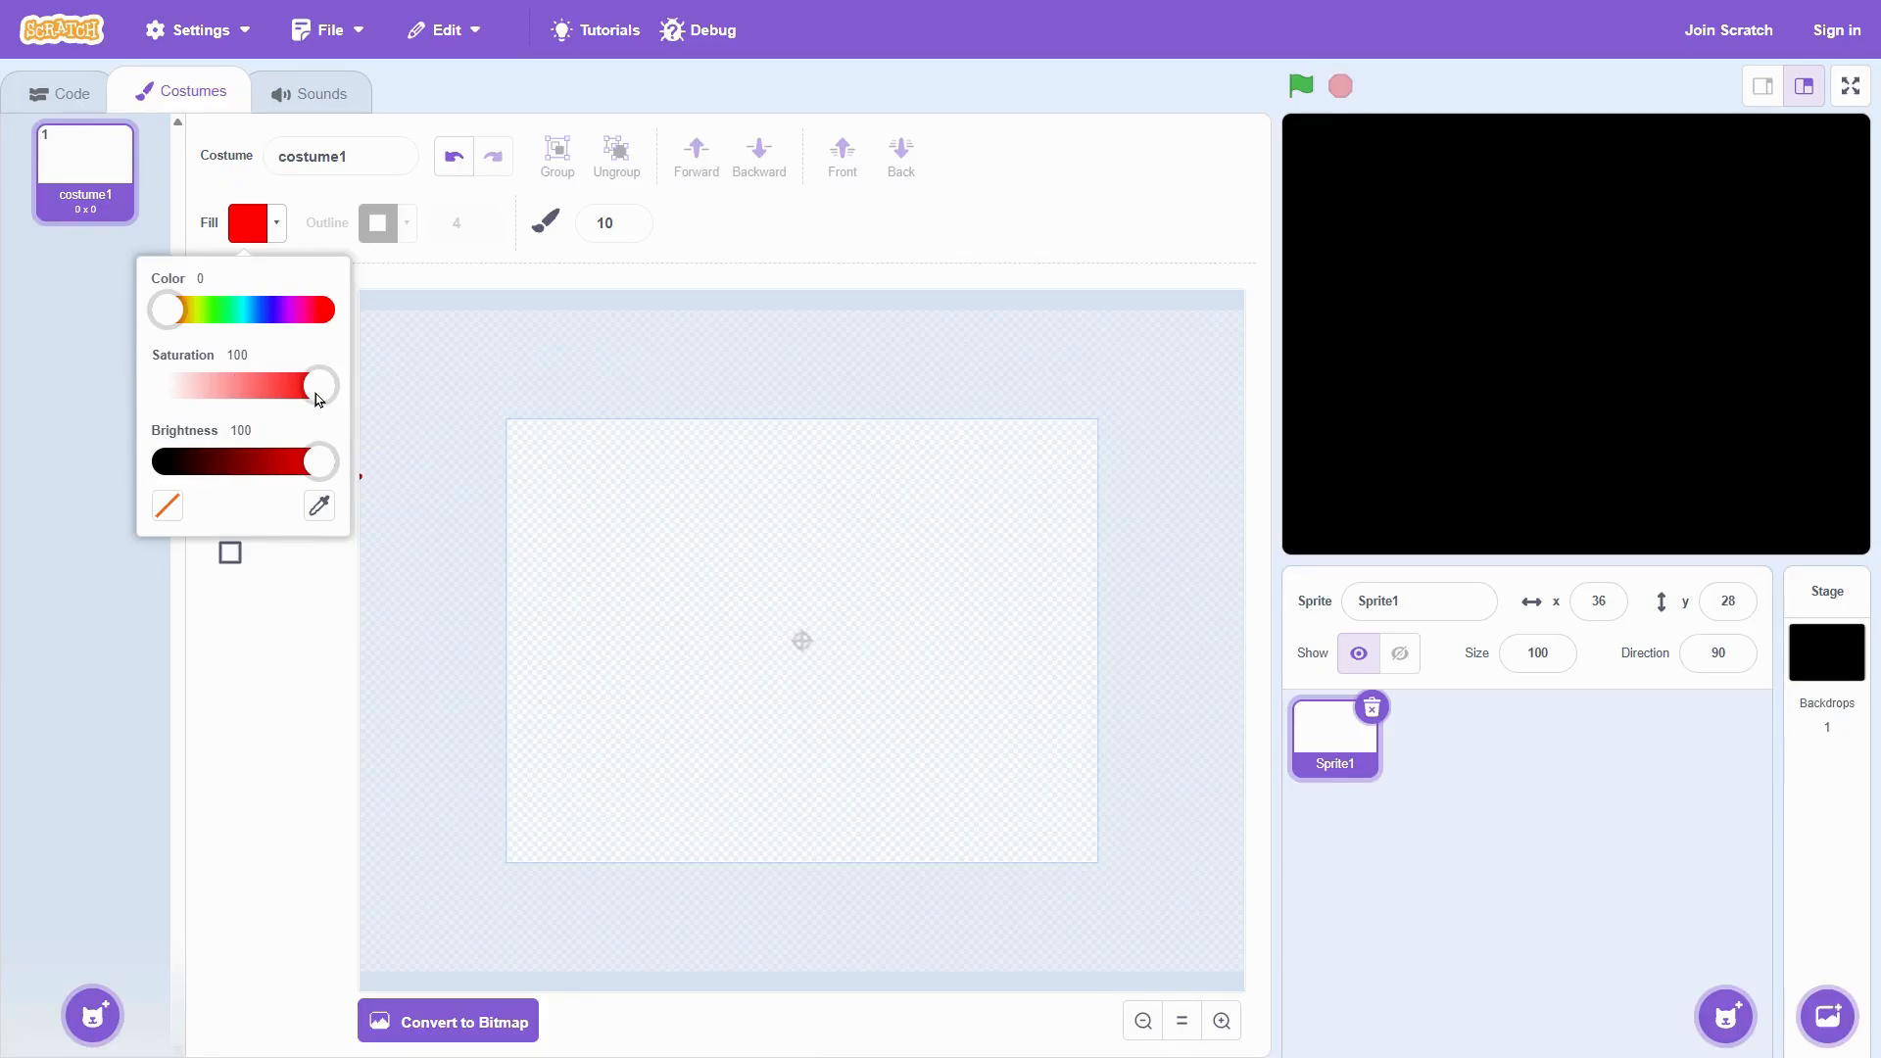
mouse_move(194, 326)
left_mouse_down()
mouse_move(308, 318)
mouse_move(203, 323)
left_mouse_up()
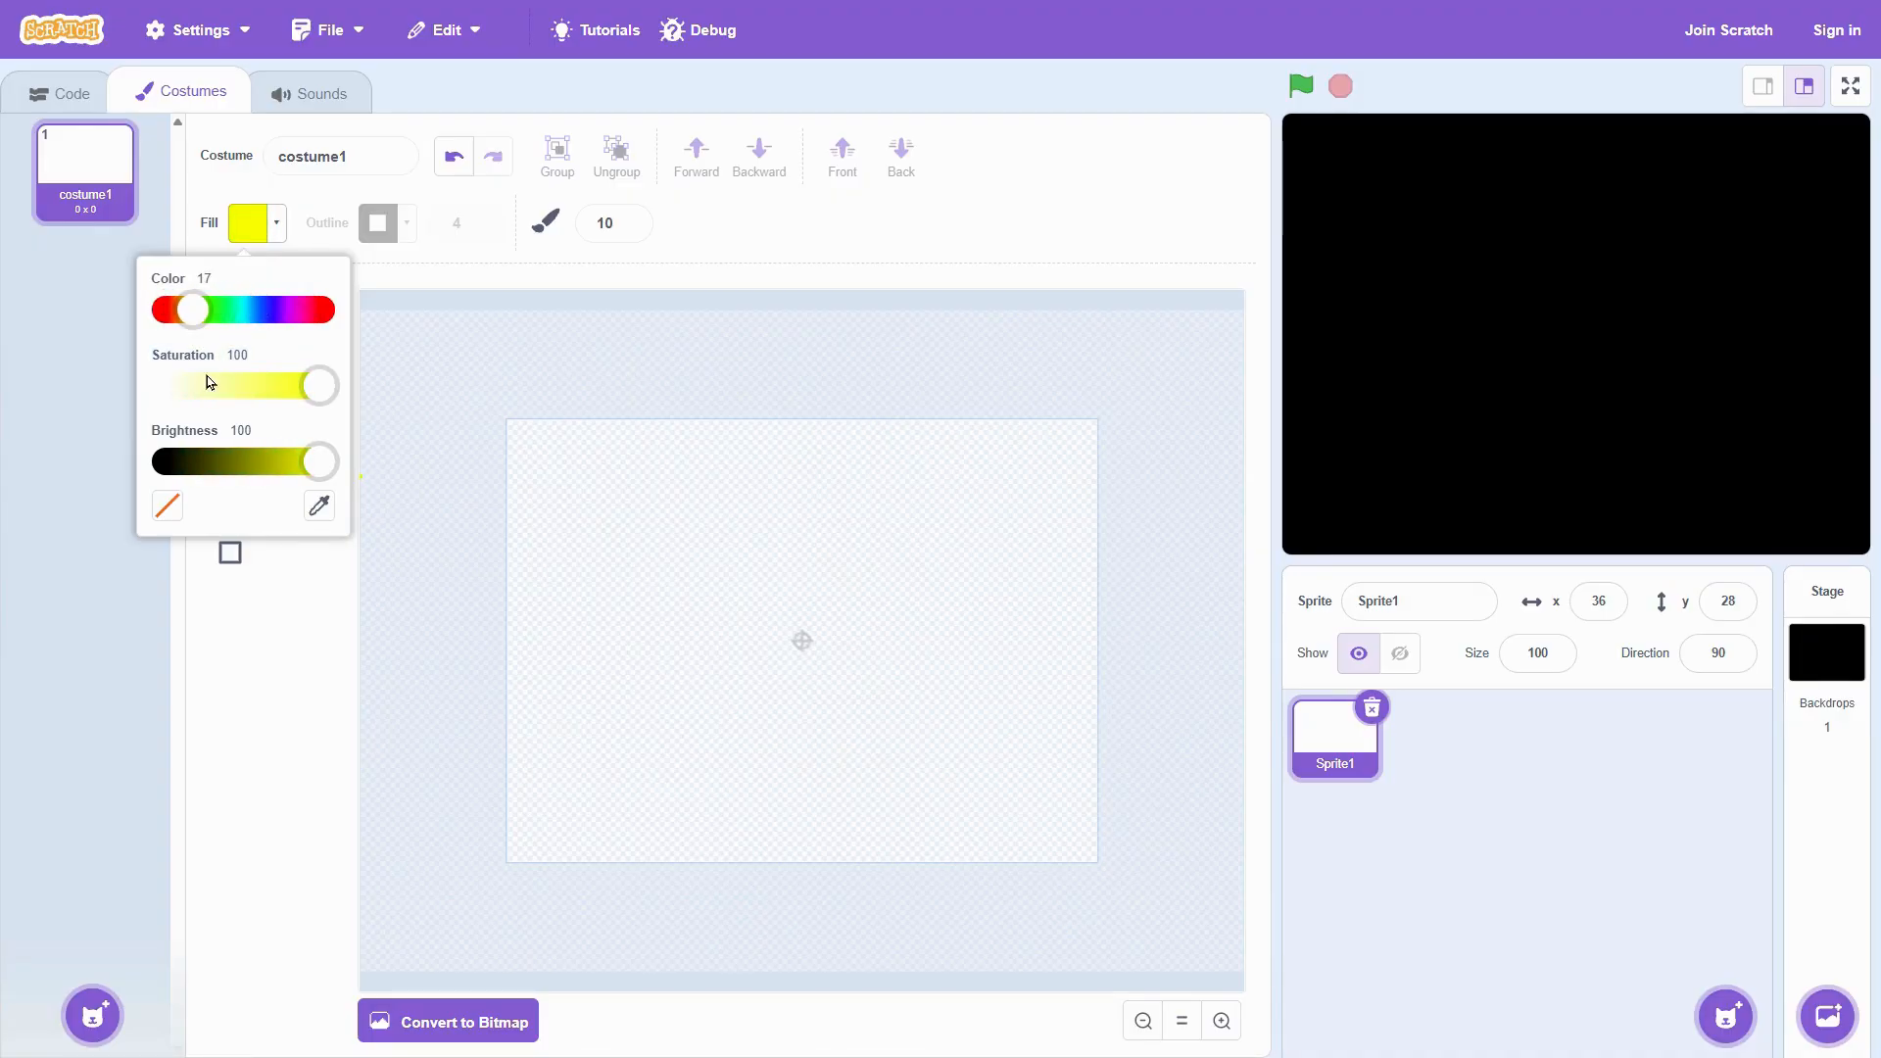
left_click(620, 232)
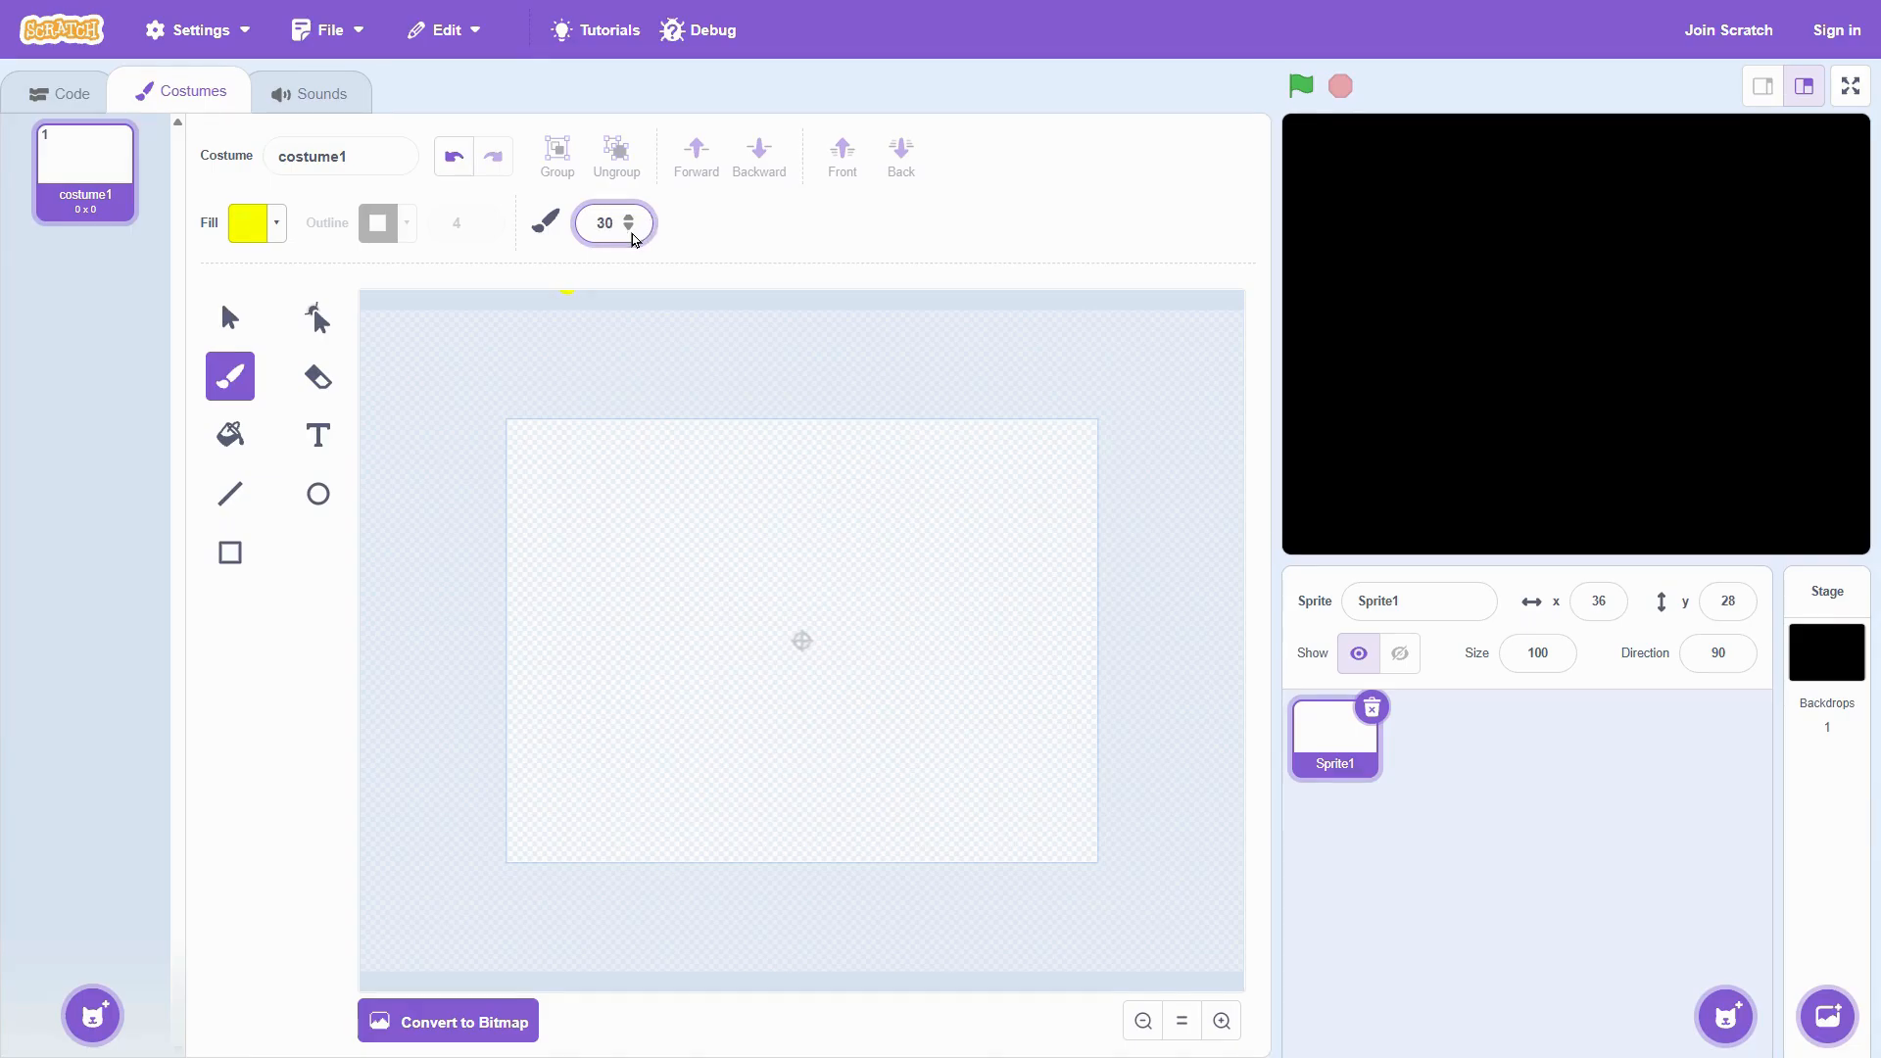
left_click(632, 220)
left_click(635, 221)
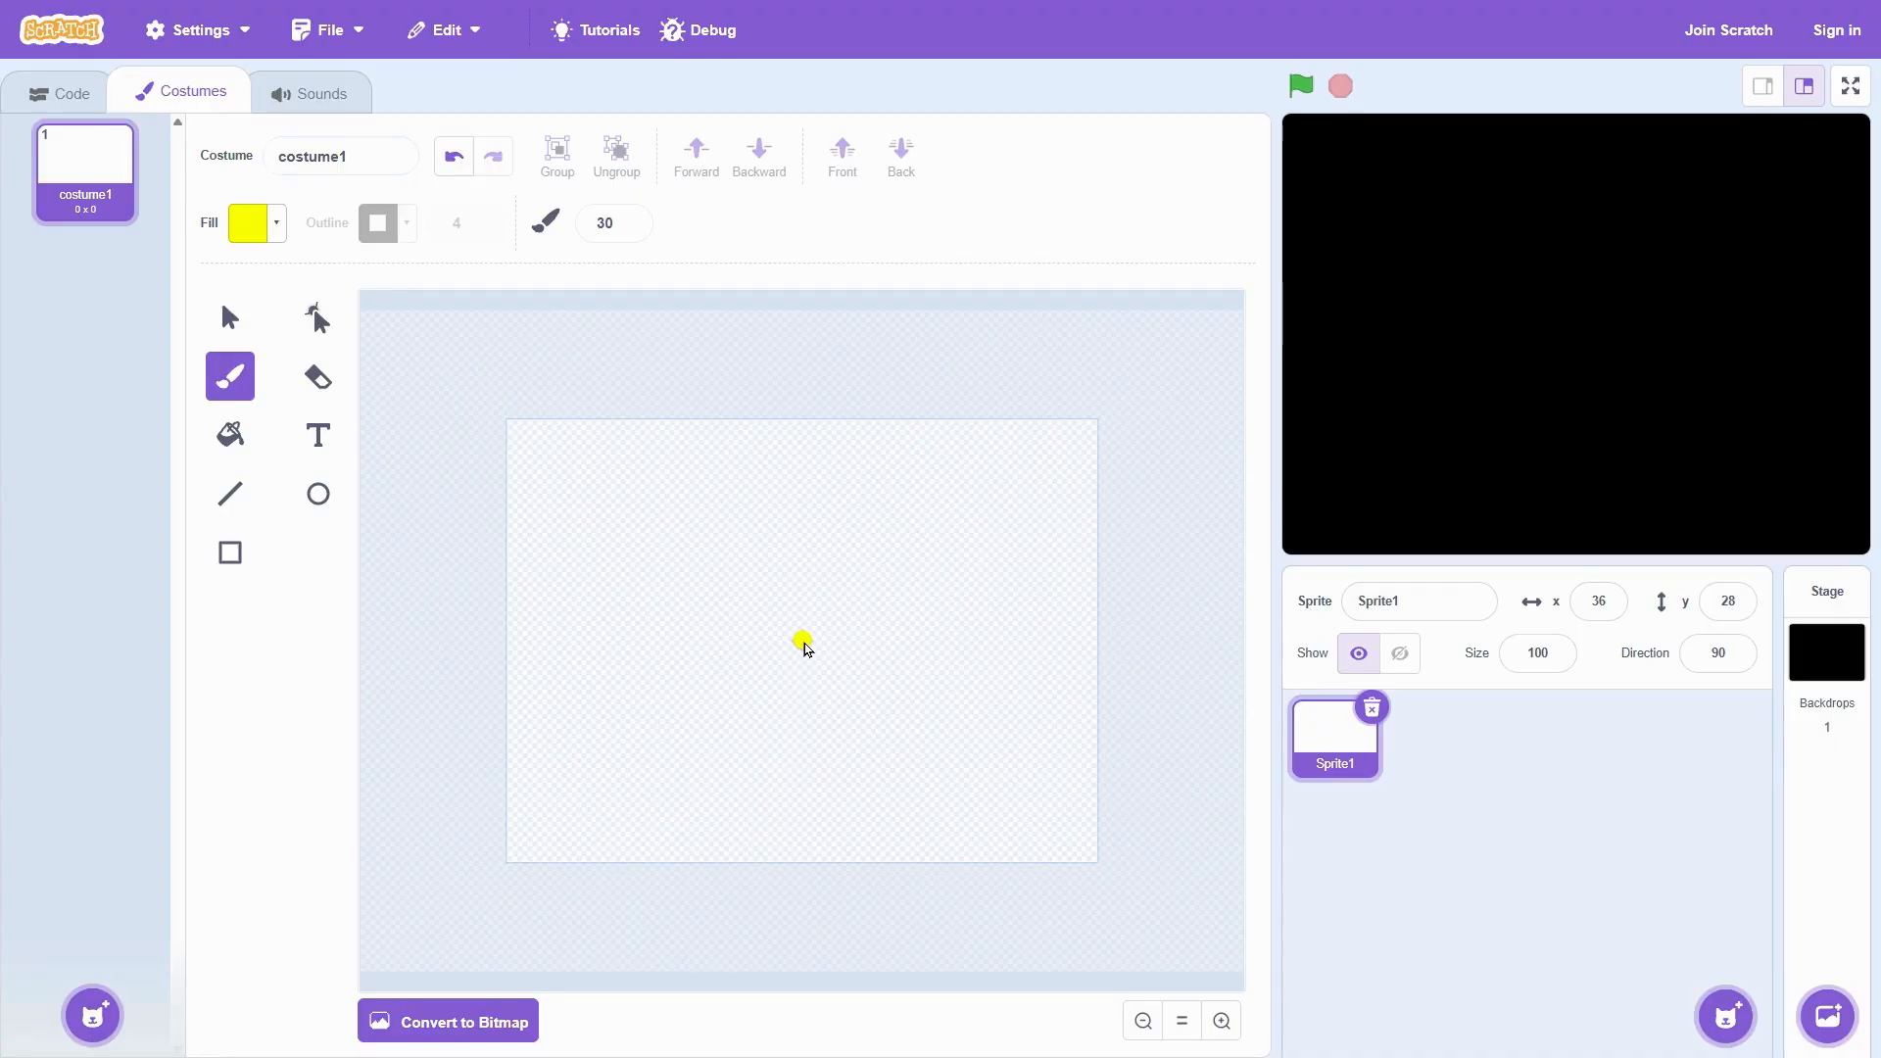
Step: Paint six yellow strokes radiating from the canvas centre in costume1 to form a starburst
left_click(803, 641)
left_click_drag(802, 640, 798, 443)
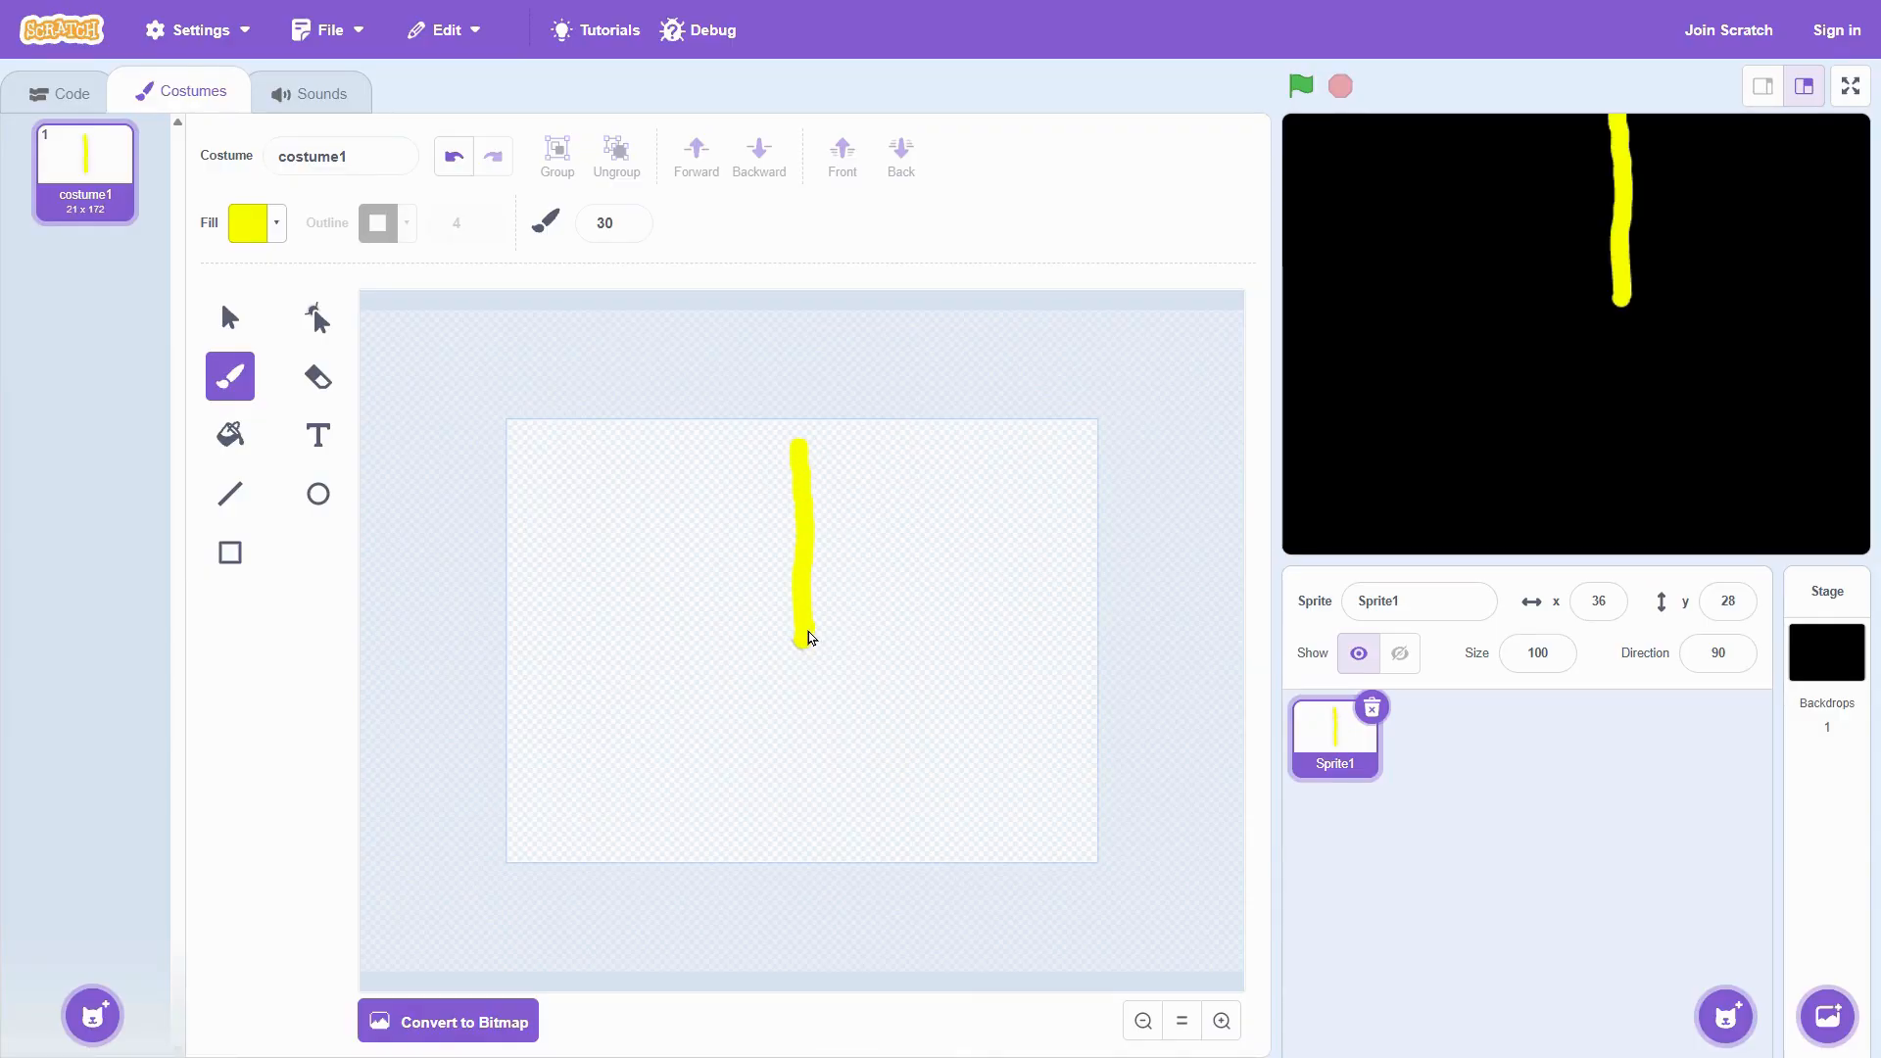
left_click_drag(806, 637, 977, 524)
left_click_drag(809, 648, 961, 749)
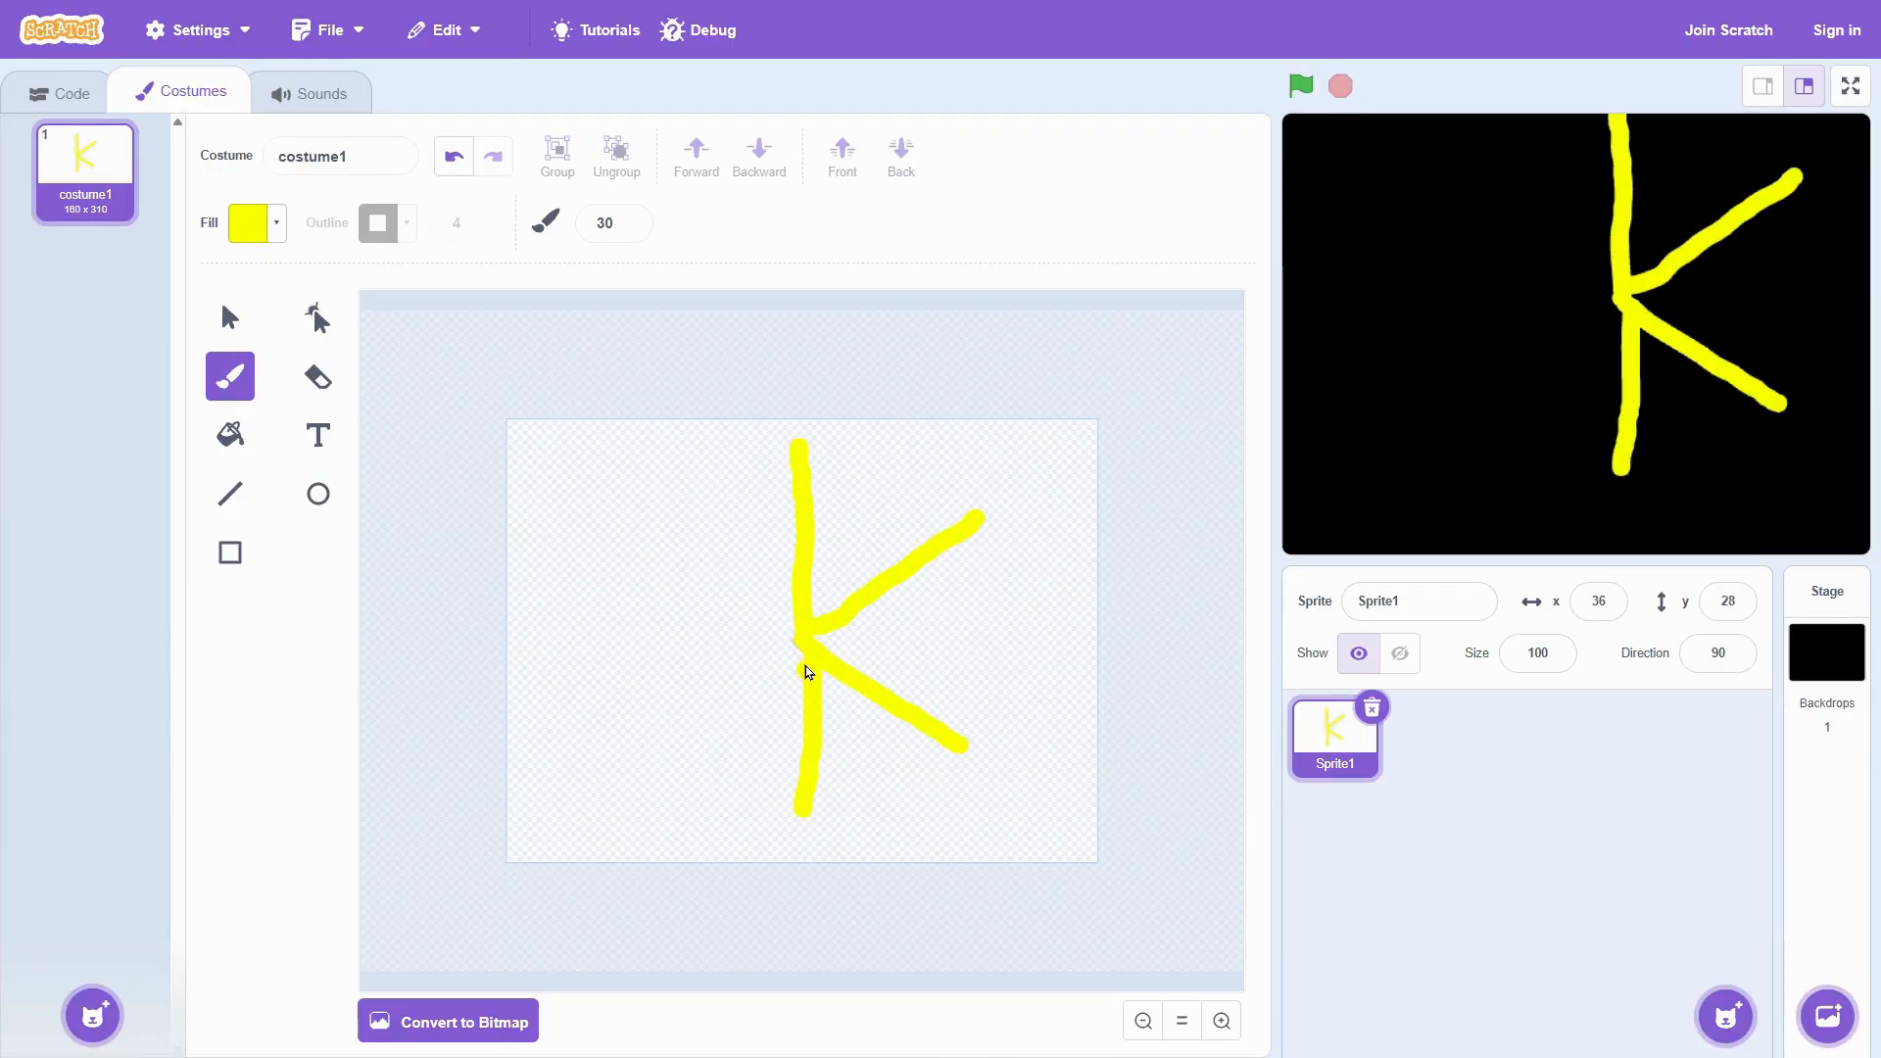
left_click_drag(669, 754, 794, 644)
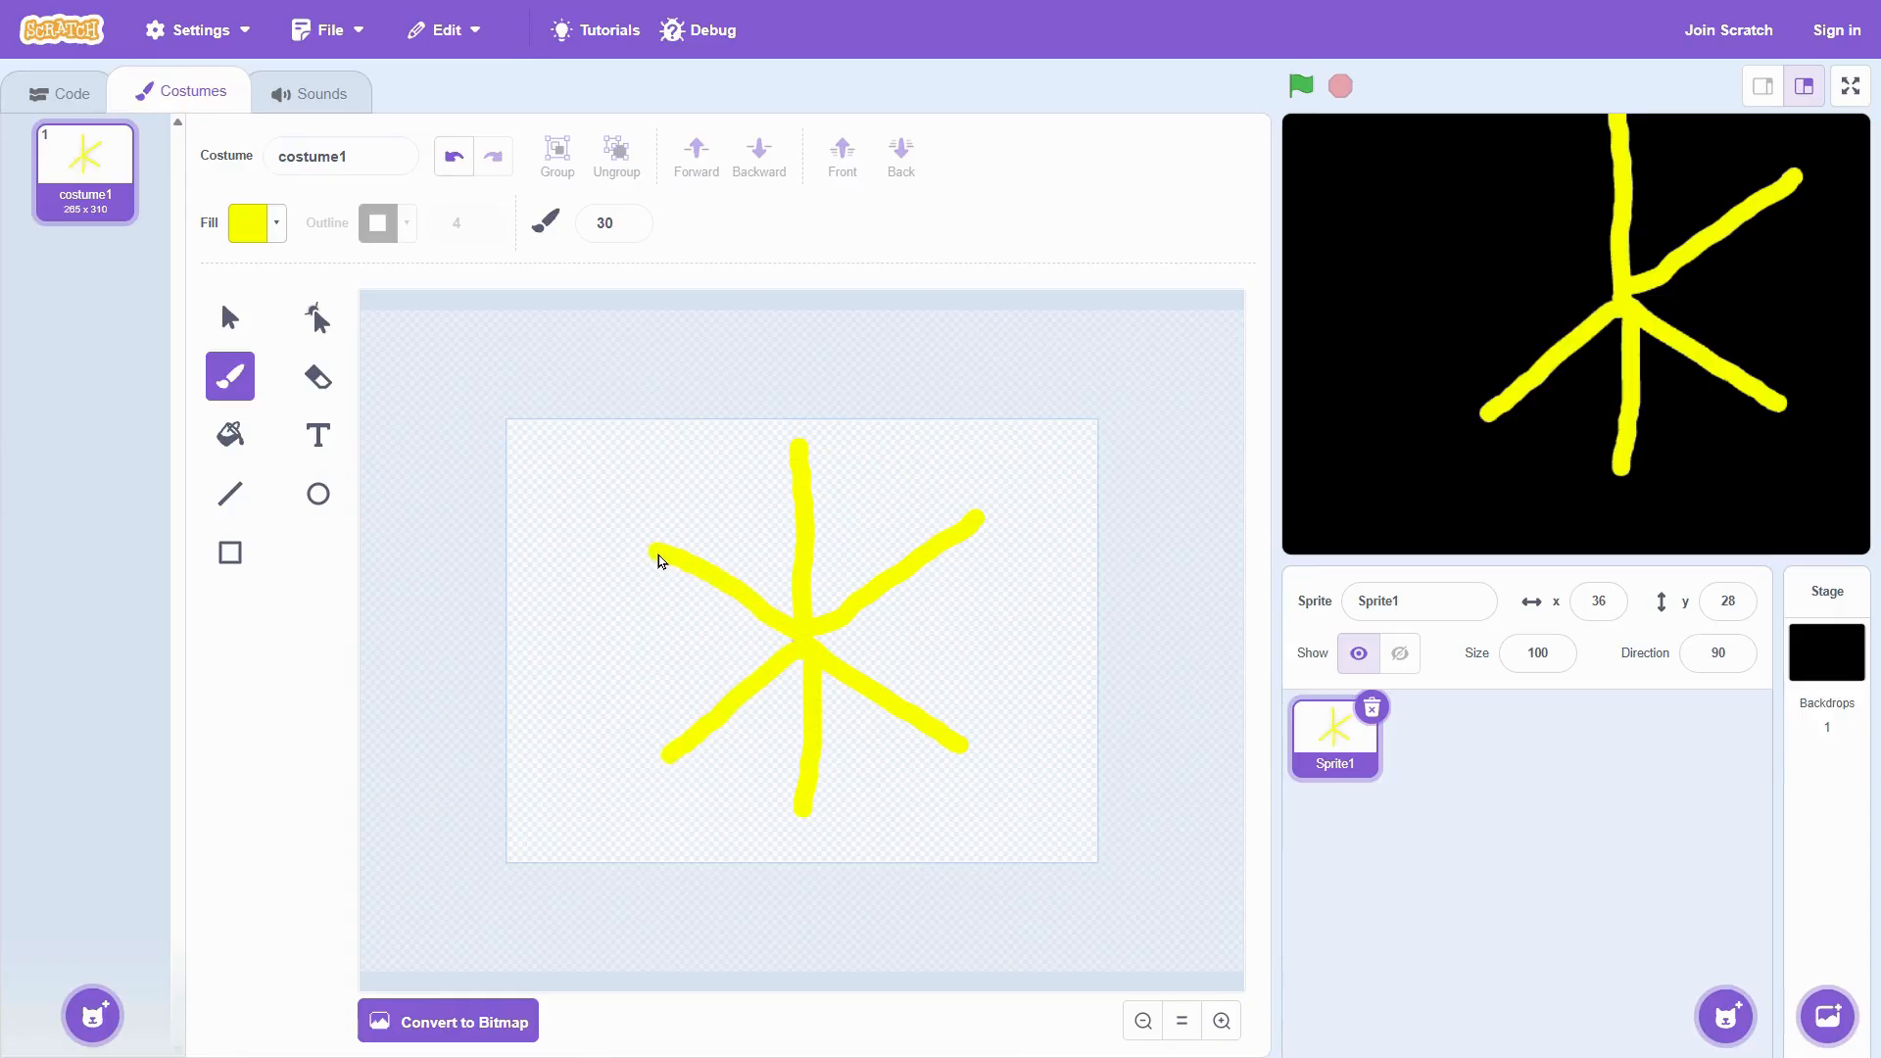
Step: Set the brush color to orange (11) and paint six orange rays from the centre between the yellow ones
left_click(275, 223)
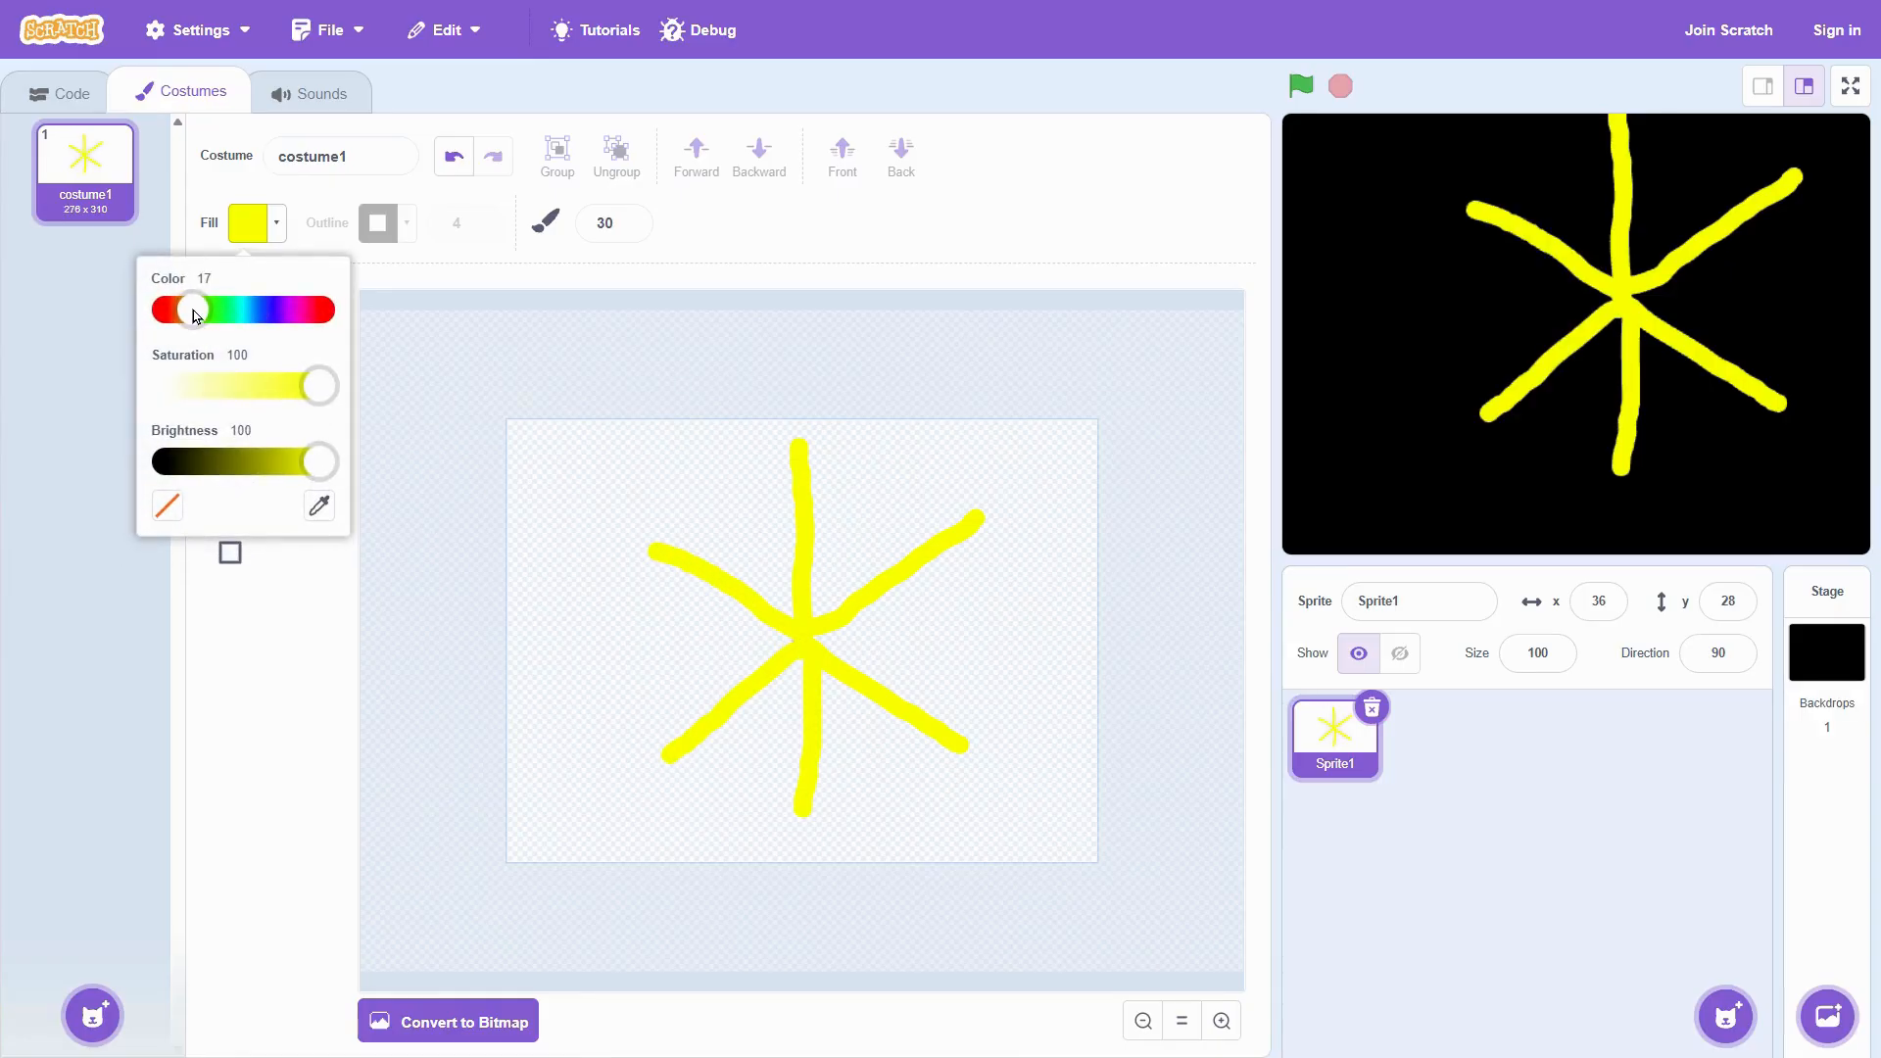
left_click_drag(192, 310, 185, 321)
left_click(805, 625)
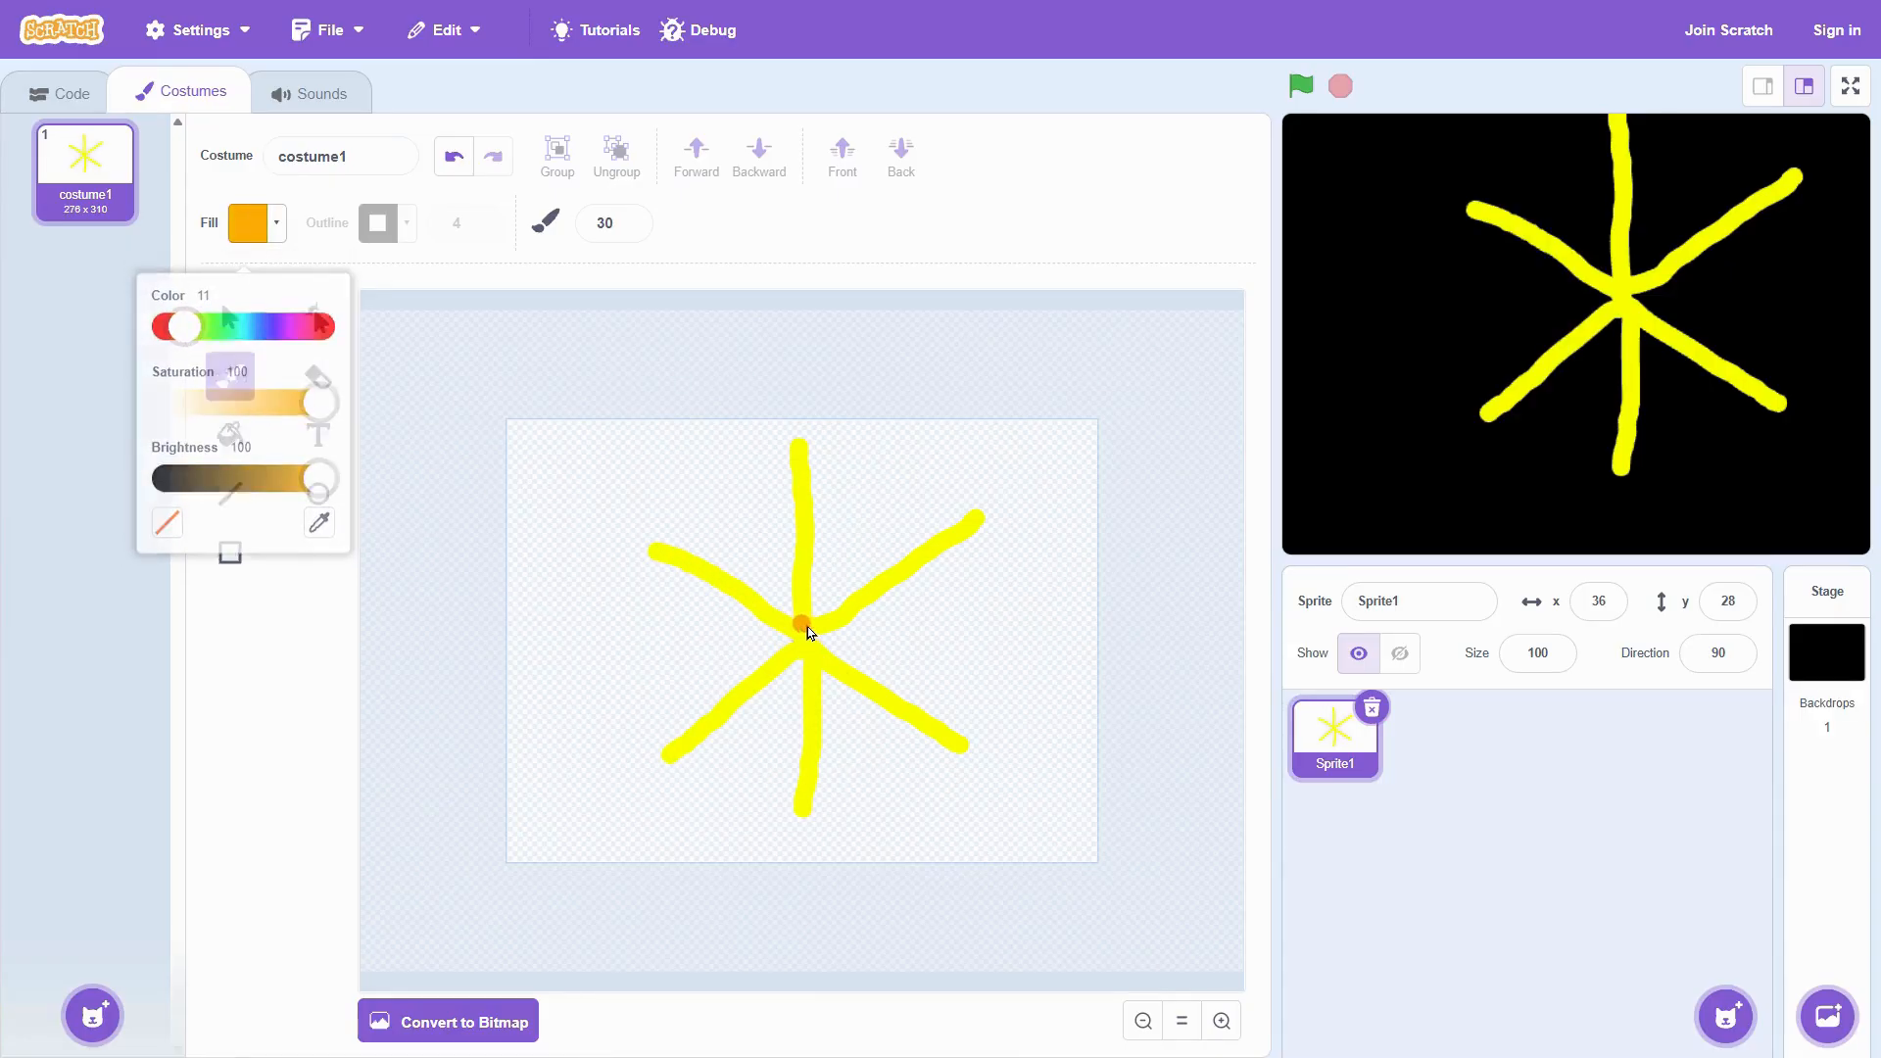
left_click_drag(805, 625, 881, 495)
left_click_drag(798, 628, 1023, 667)
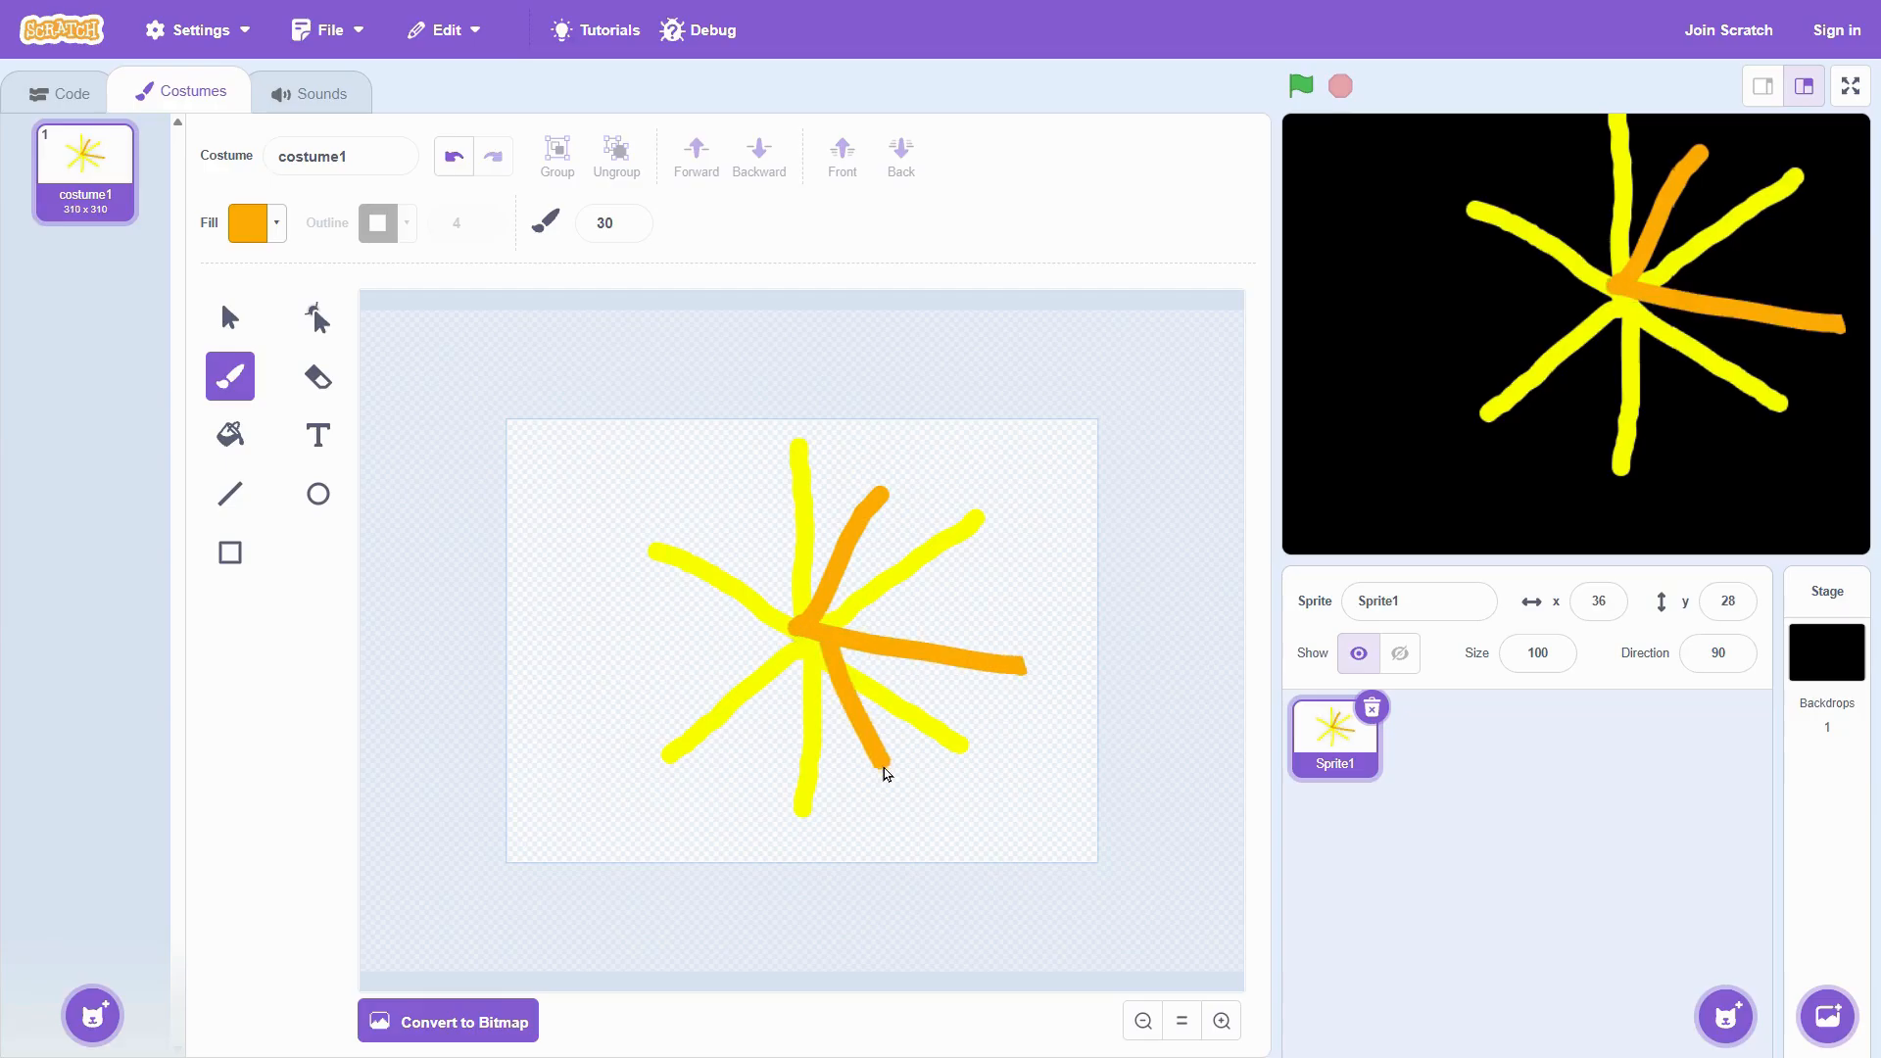
left_click_drag(815, 643, 758, 756)
left_click_drag(689, 642, 601, 652)
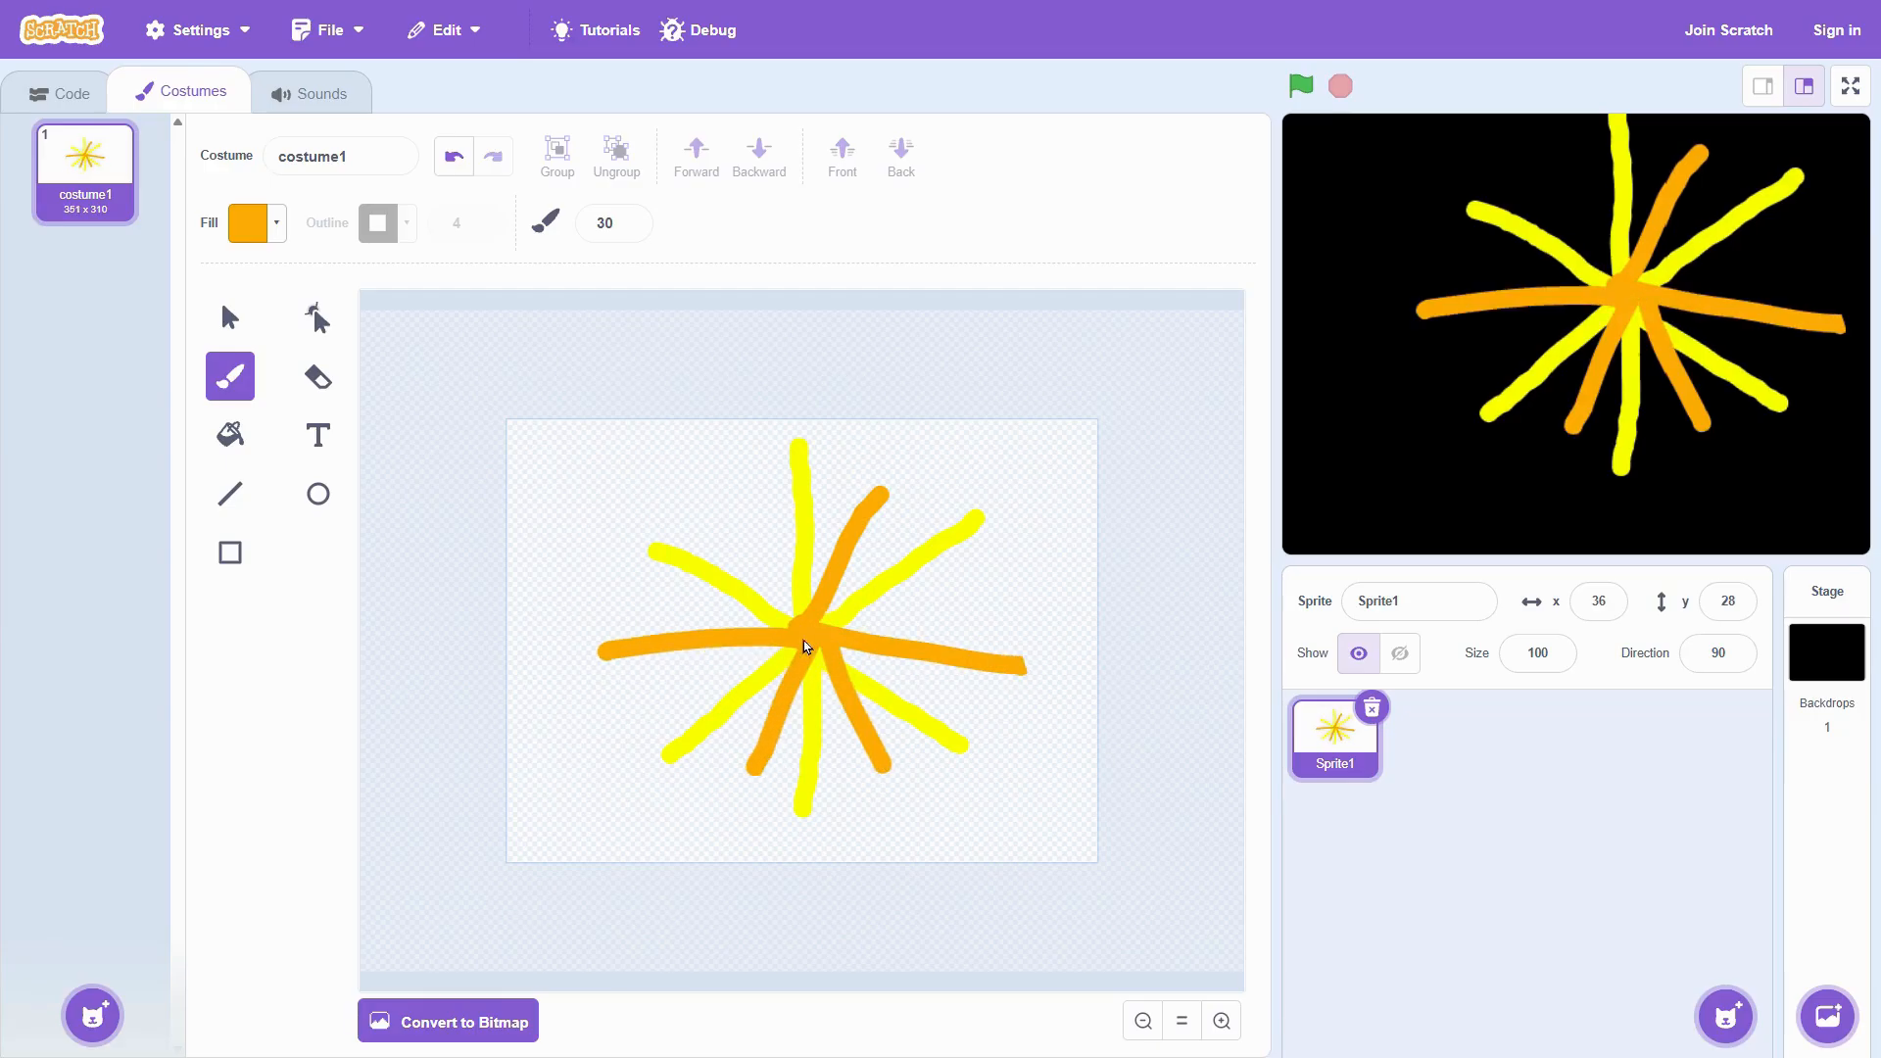
left_click_drag(742, 489, 743, 490)
Step: Set the brush color to red-orange (4) and paint five more rays outward from the starburst's centre
left_click(276, 222)
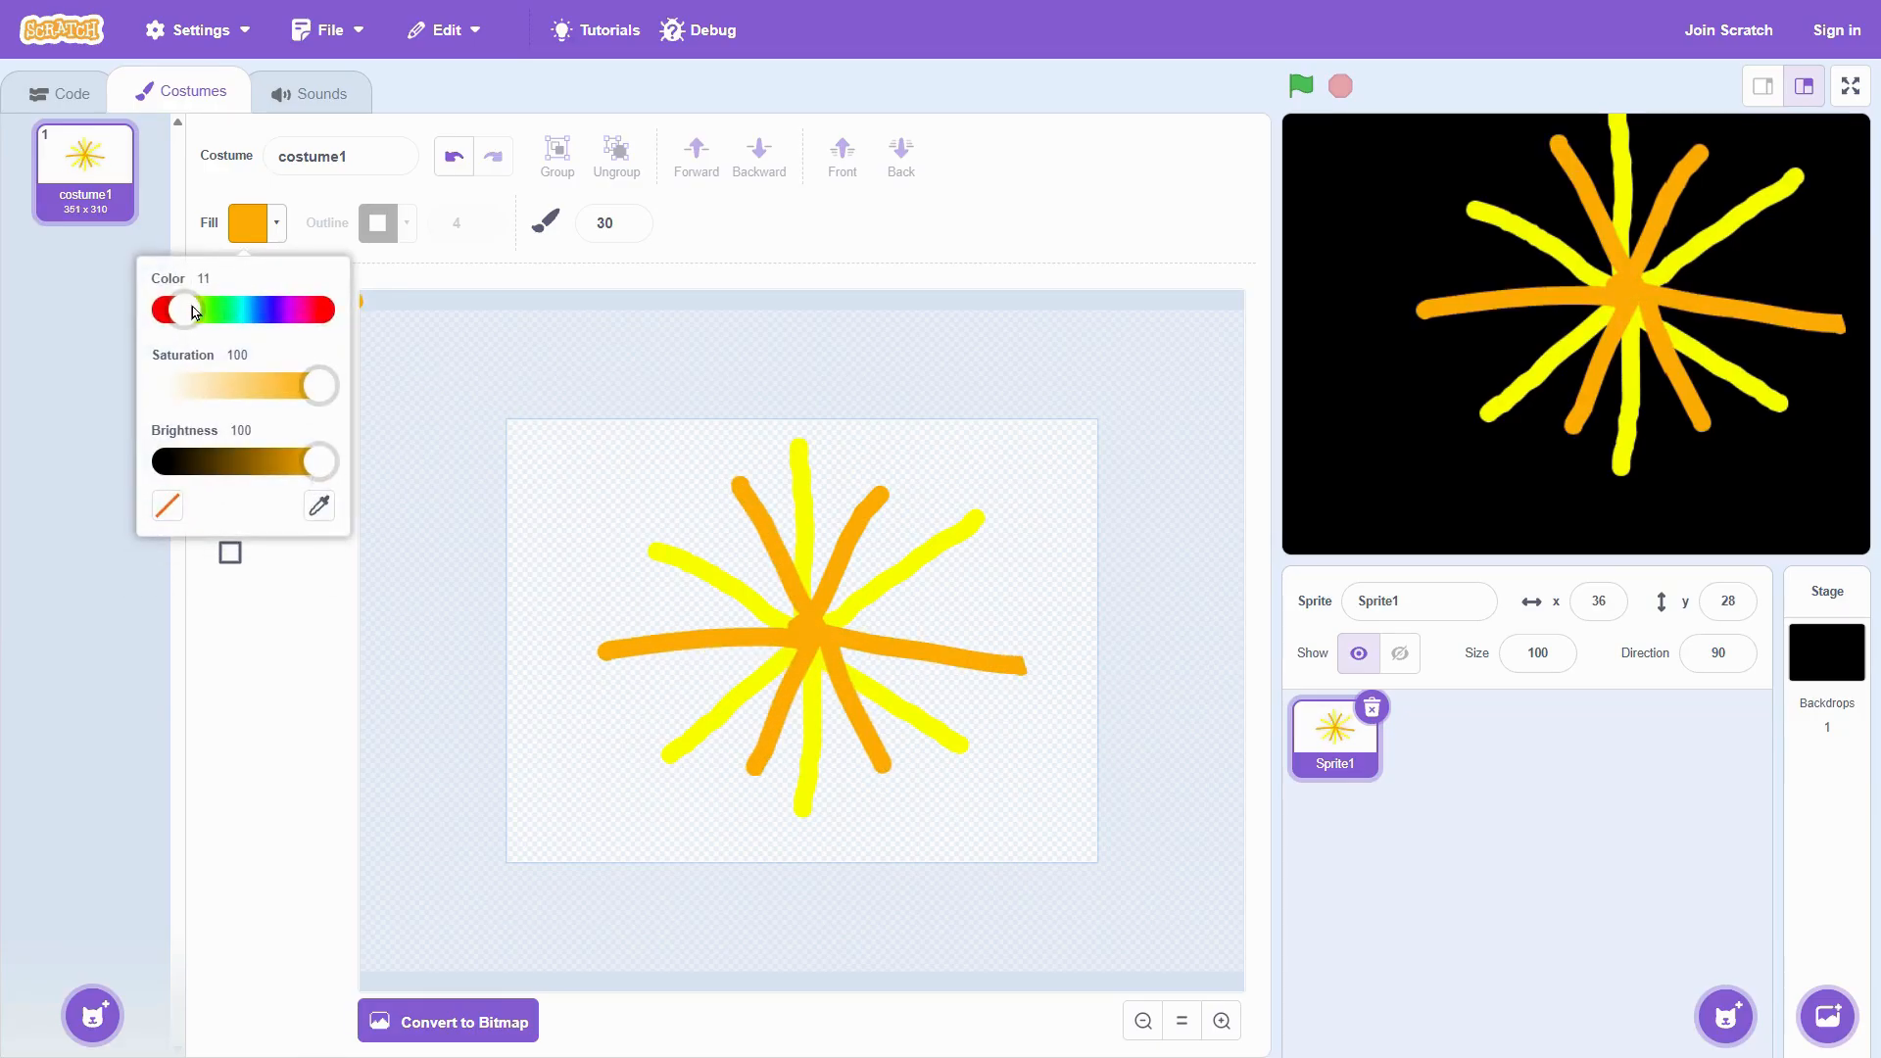
left_click_drag(192, 306, 181, 311)
left_click_drag(819, 625, 928, 560)
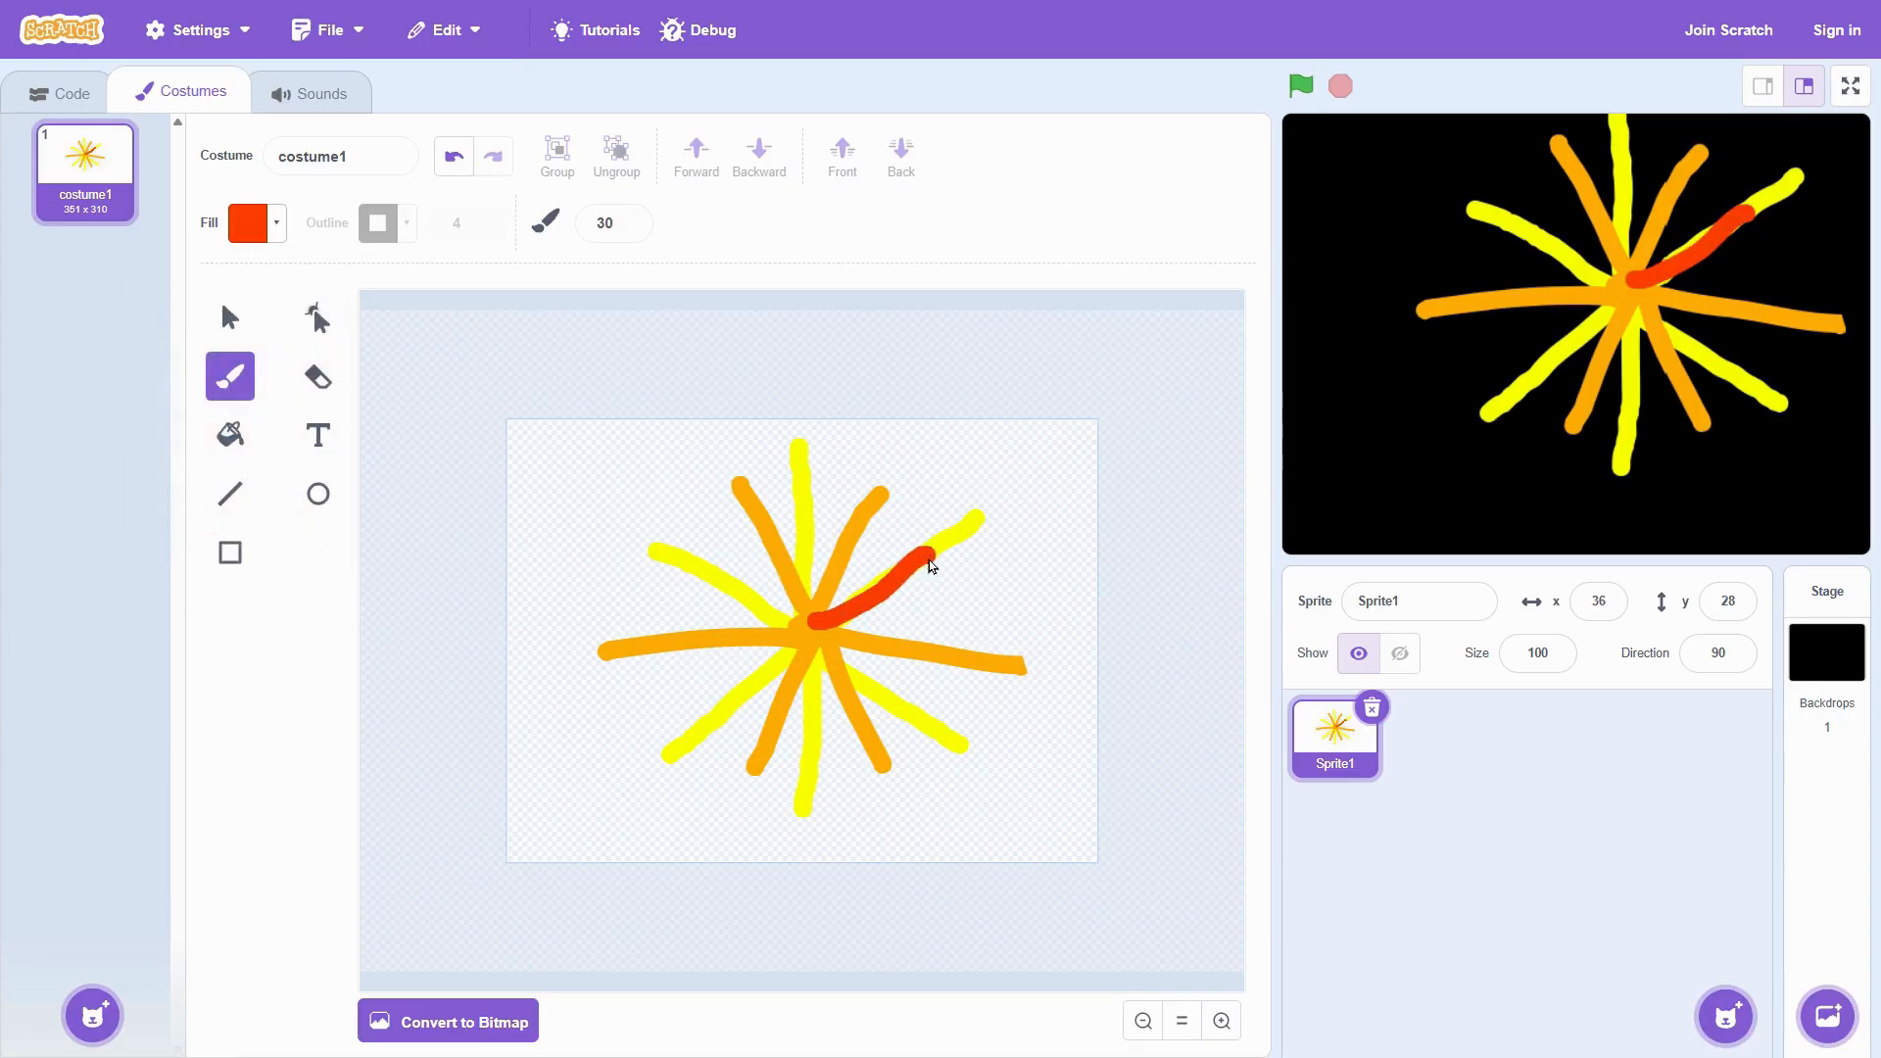
left_click_drag(821, 643, 1033, 740)
left_click_drag(821, 641, 795, 741)
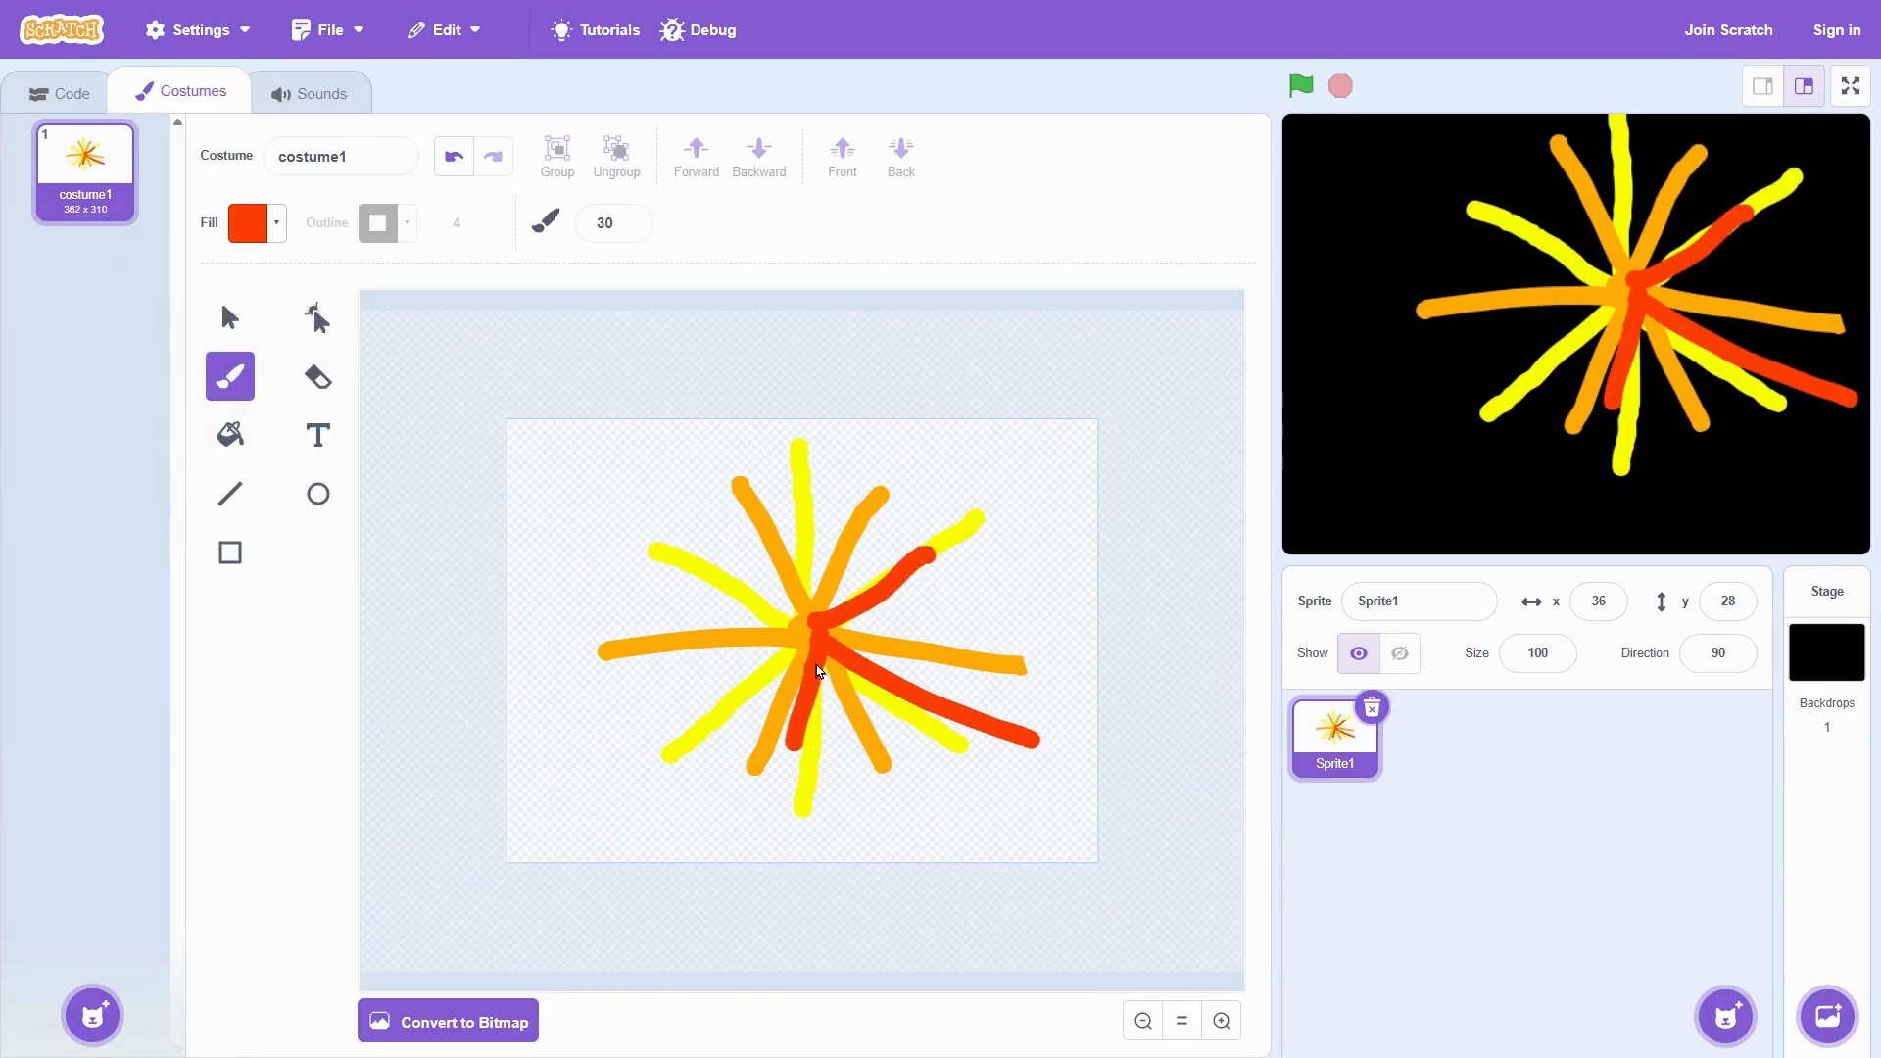
left_click_drag(674, 688, 674, 687)
left_click_drag(711, 525, 813, 627)
left_click(897, 762)
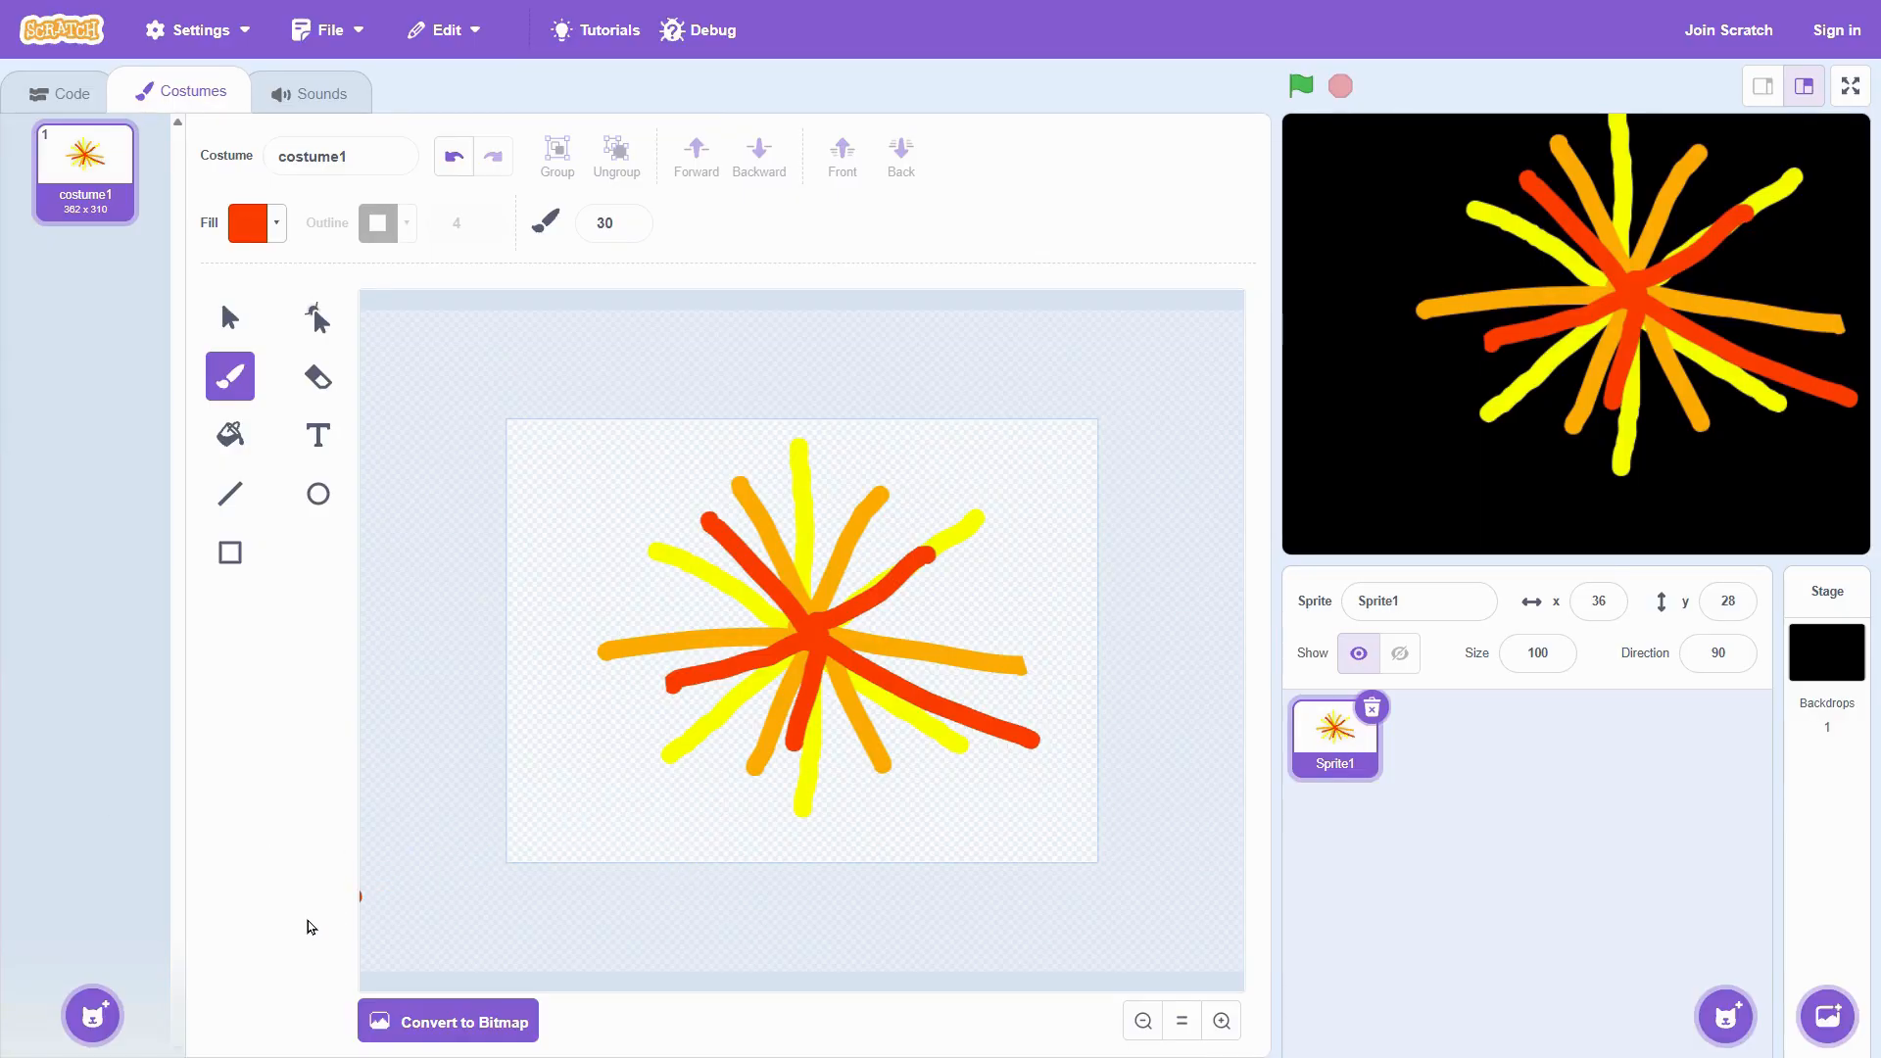
Step: Add a blank second costume for painting and set the brush color to red (0)
mouse_move(95, 1001)
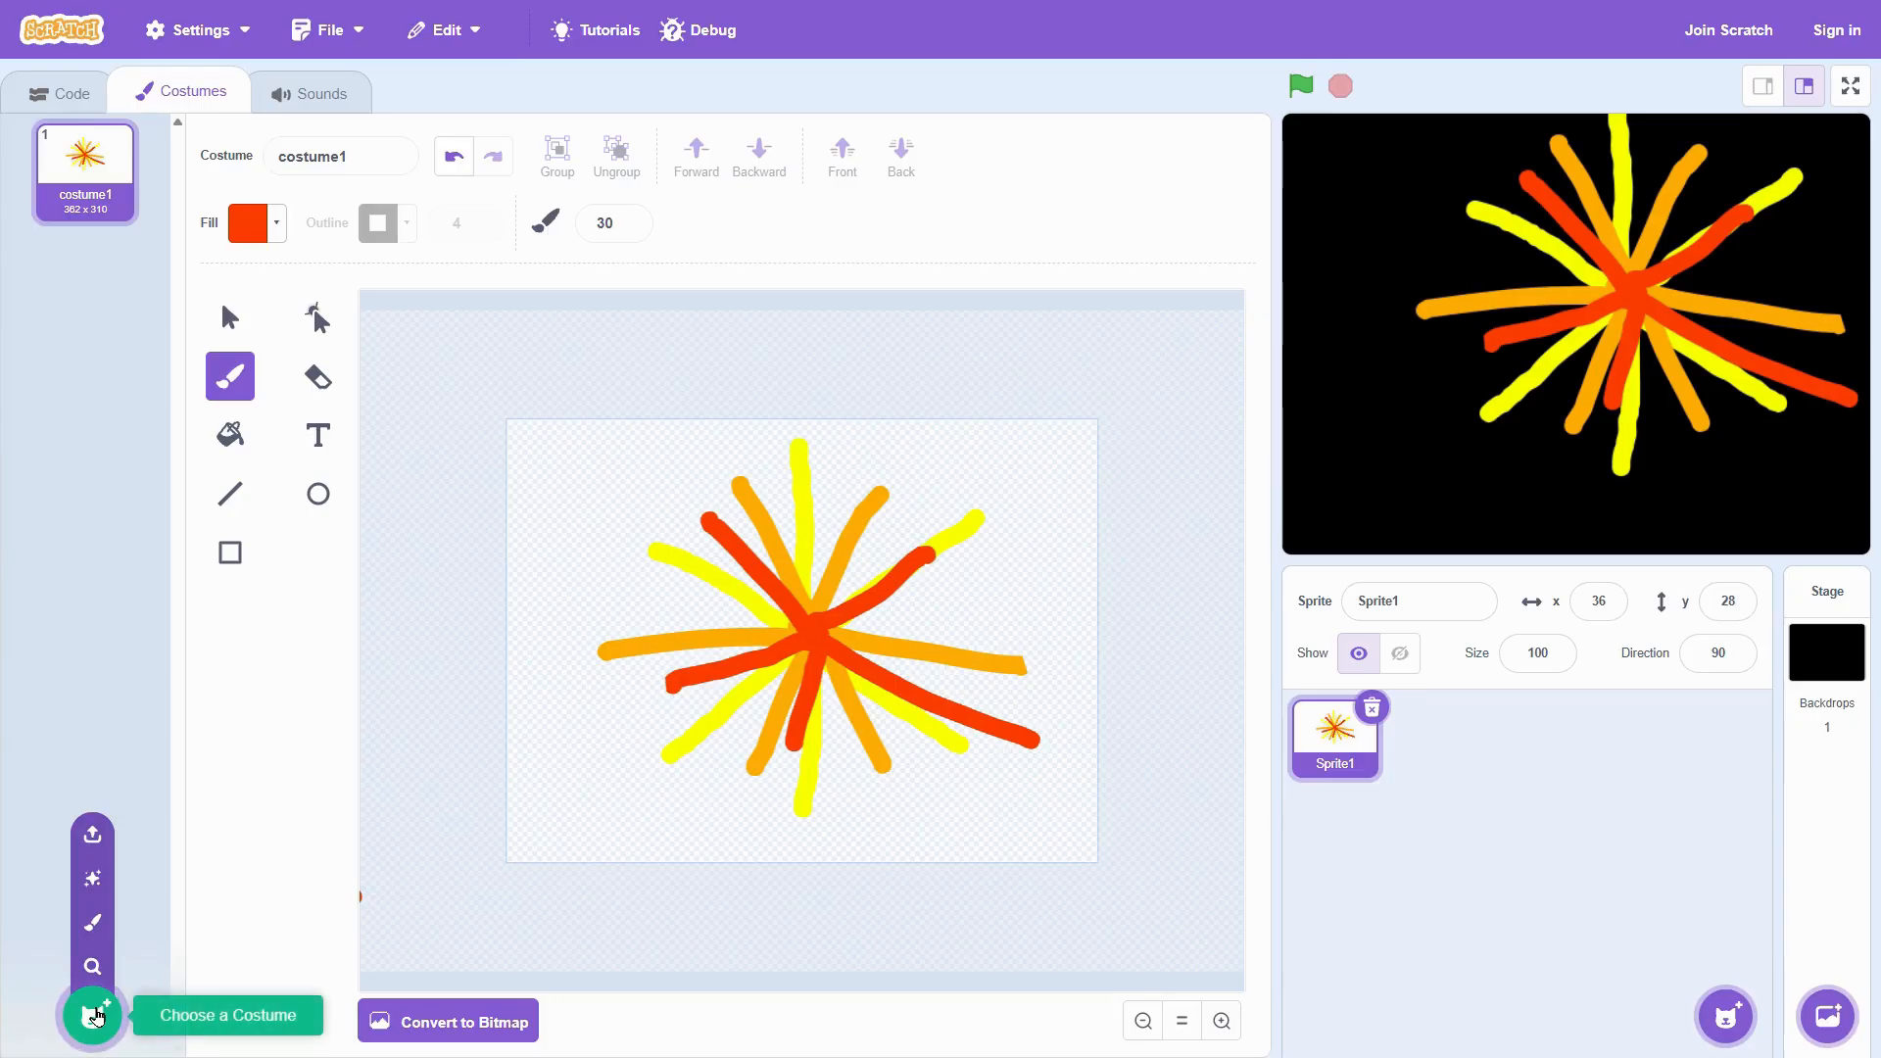
left_click(95, 929)
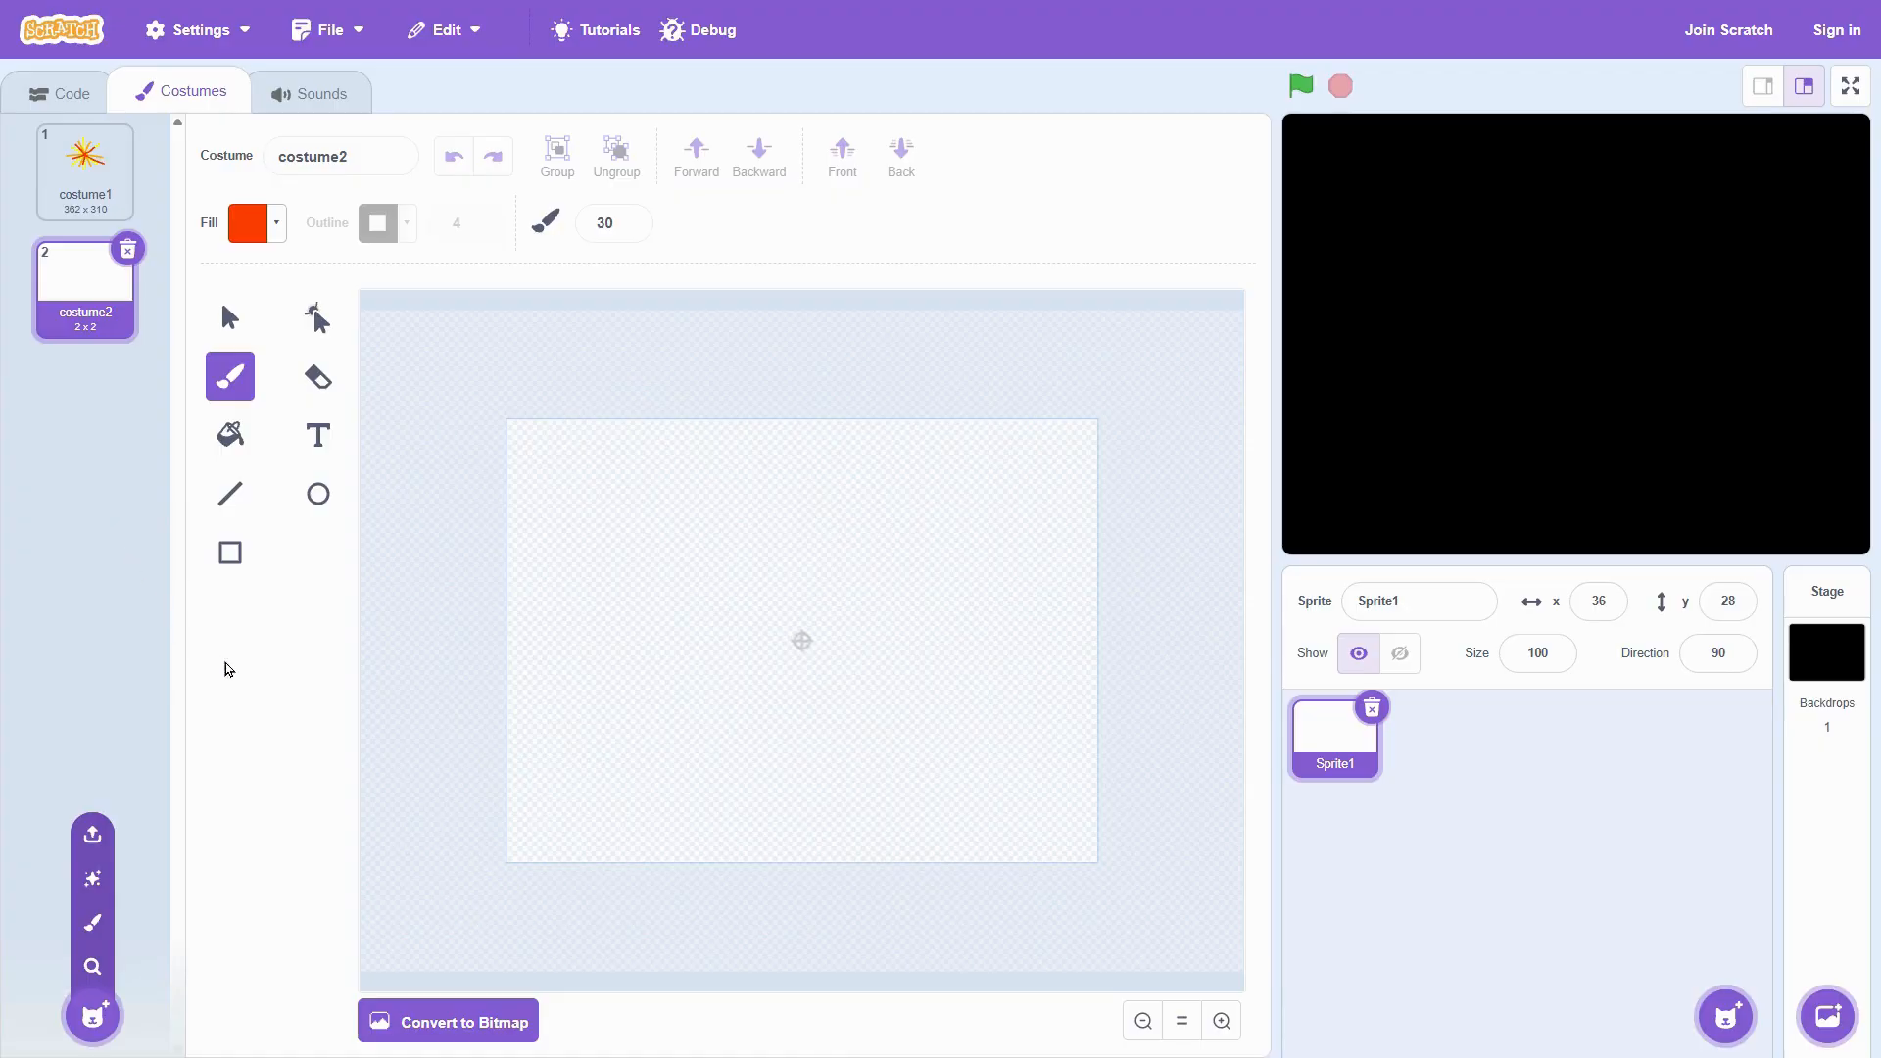
left_click(276, 223)
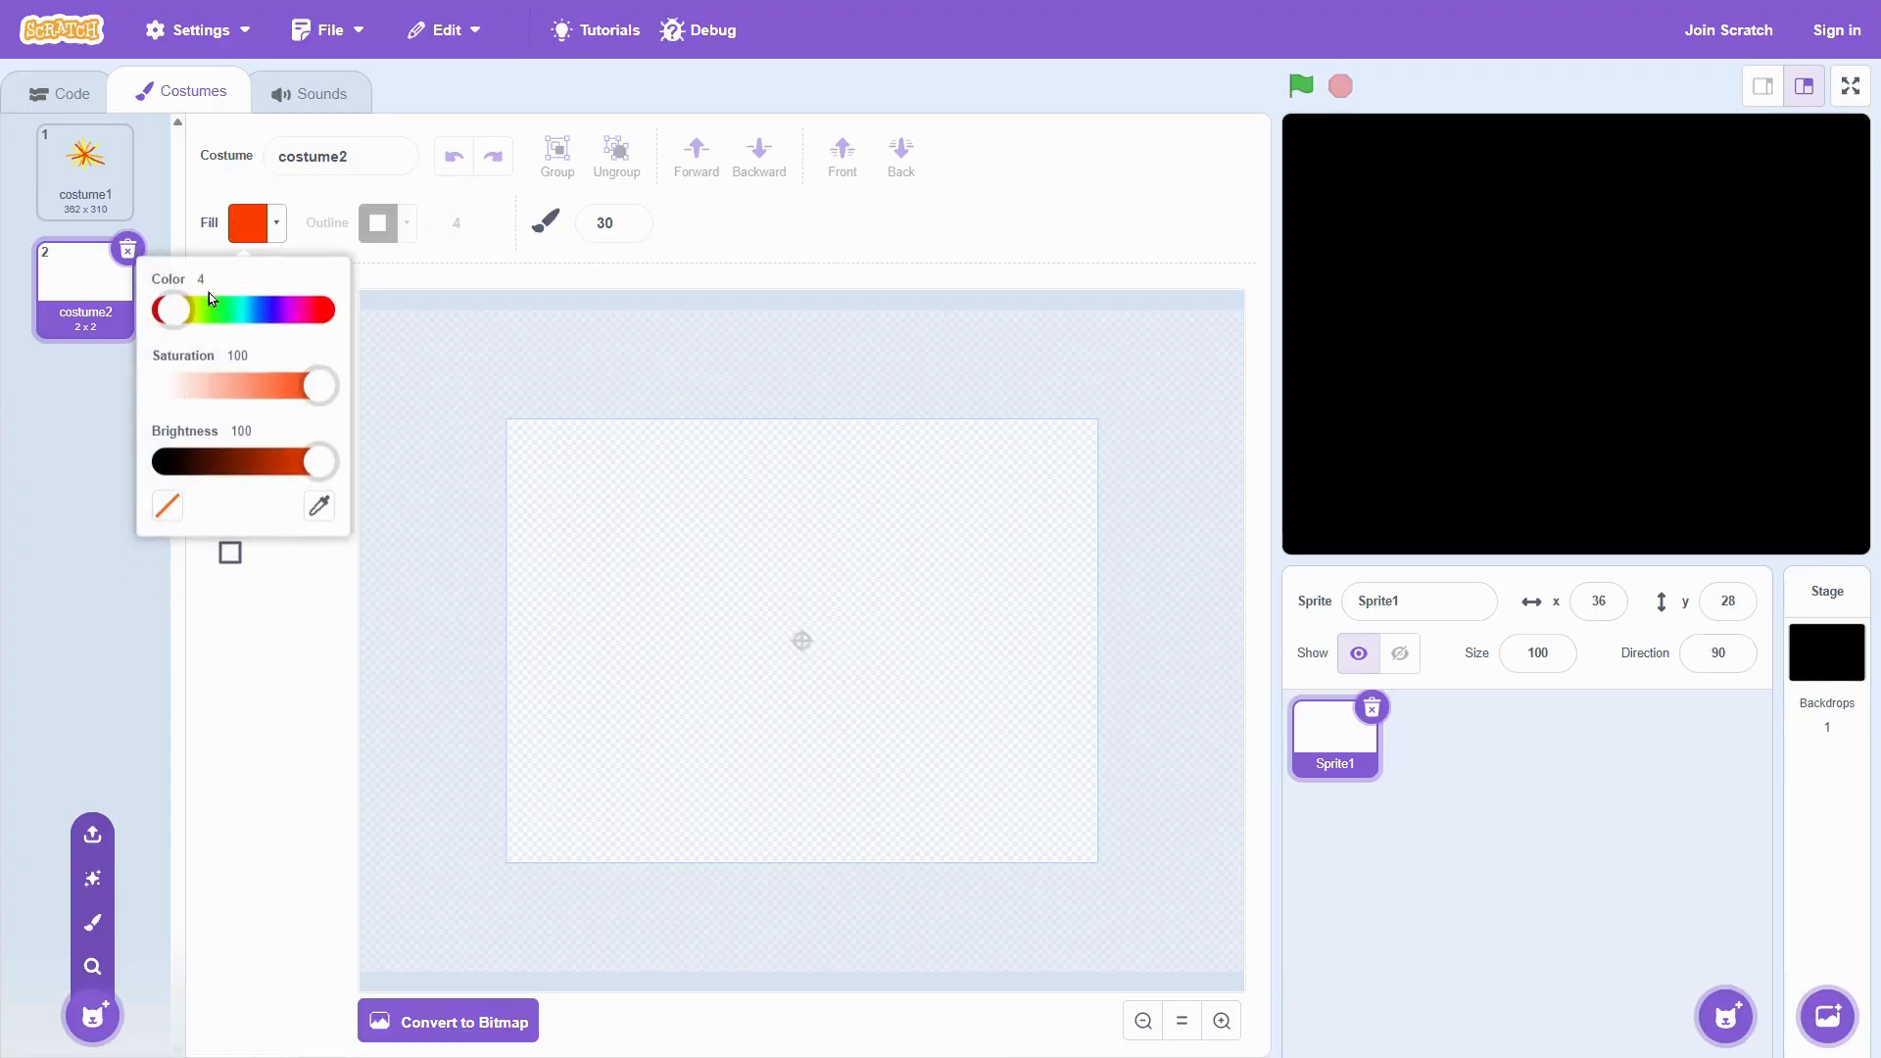
left_click_drag(178, 309, 163, 310)
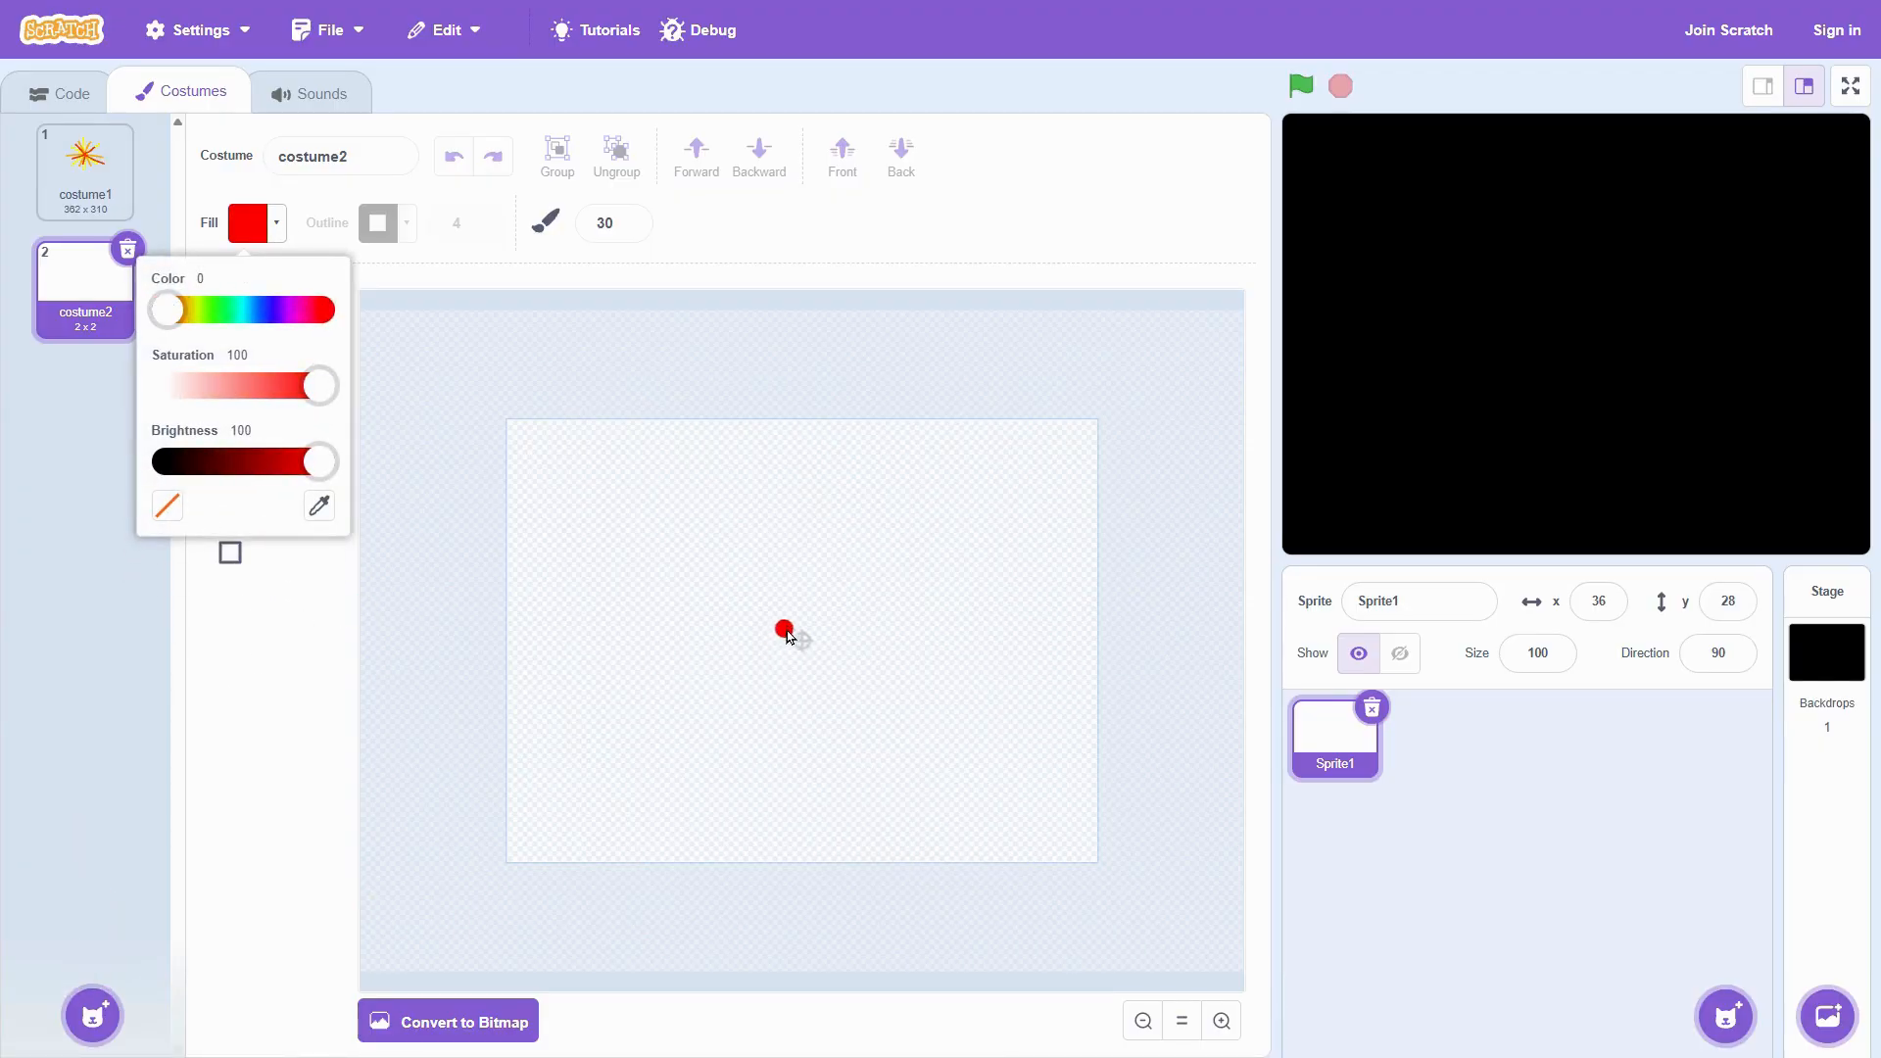
Step: Paint a large ring of twelve red dots around the canvas centre in costume2
left_click(799, 470)
left_click(858, 482)
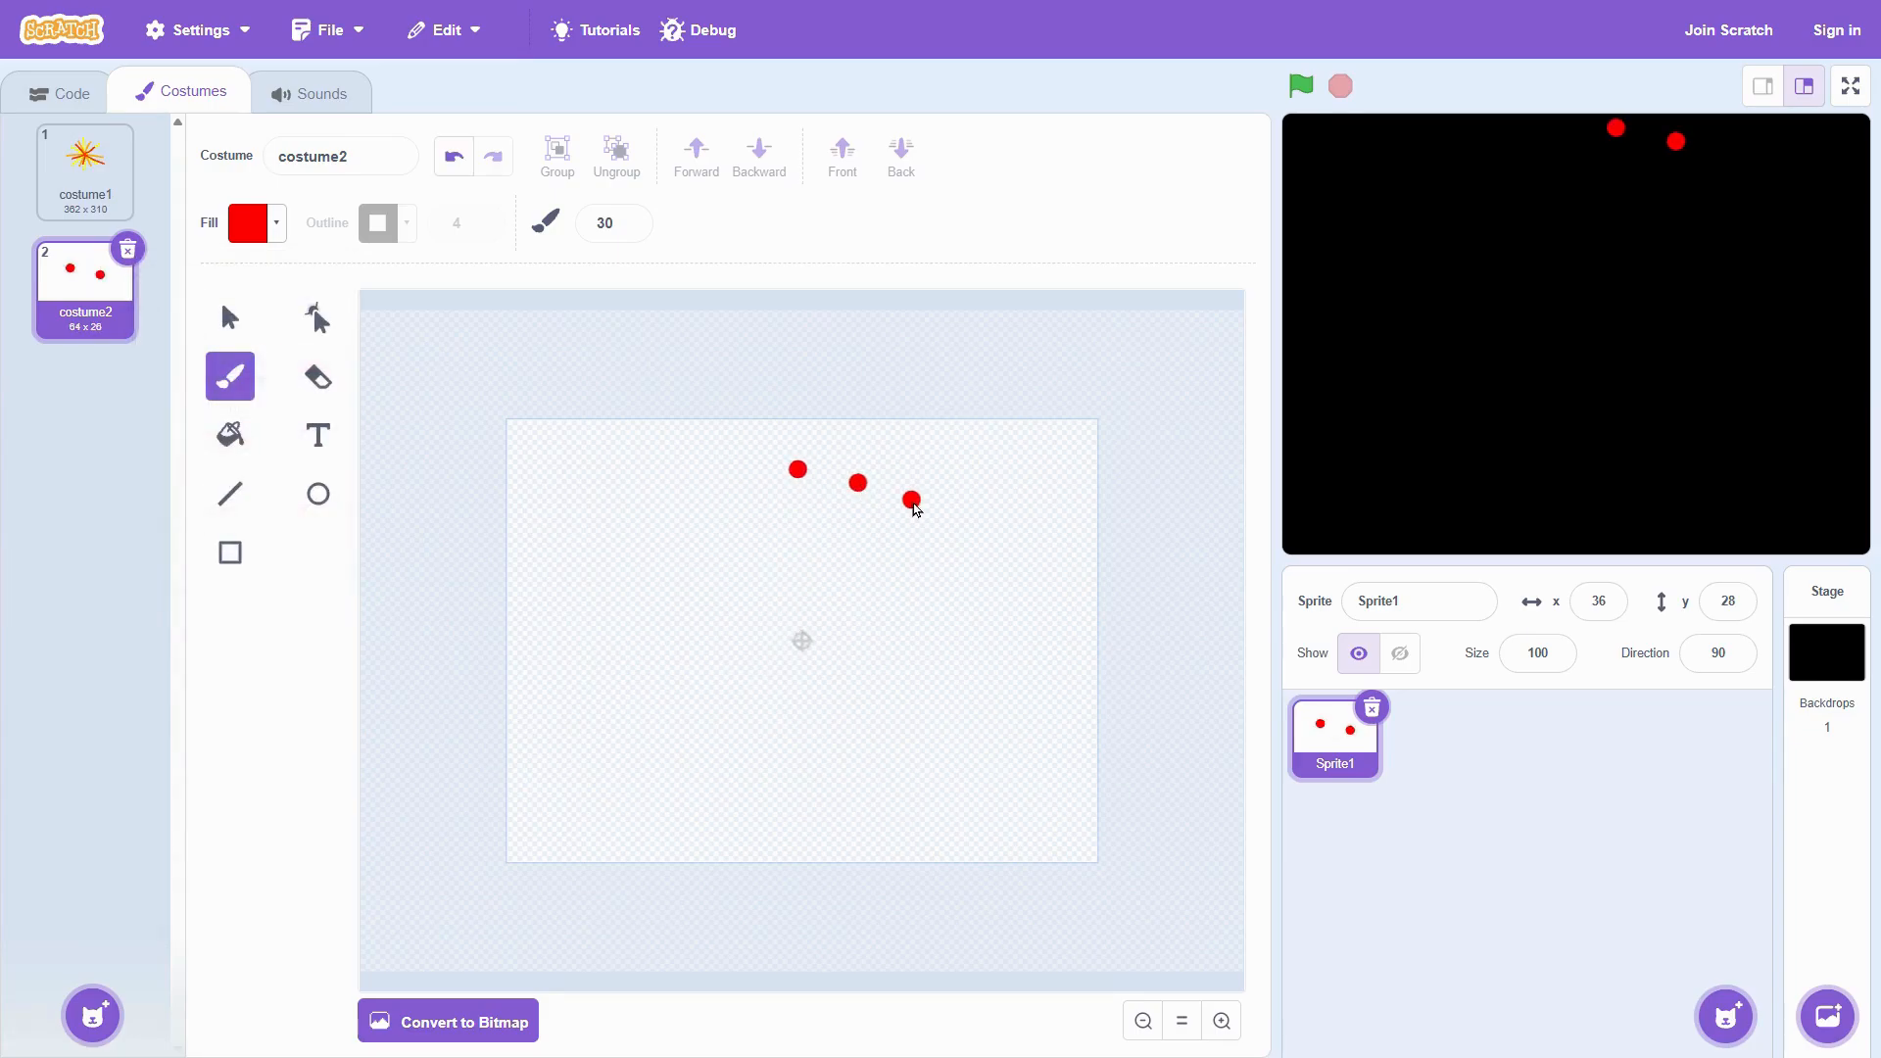
left_click(929, 529)
left_click(956, 599)
left_click(958, 676)
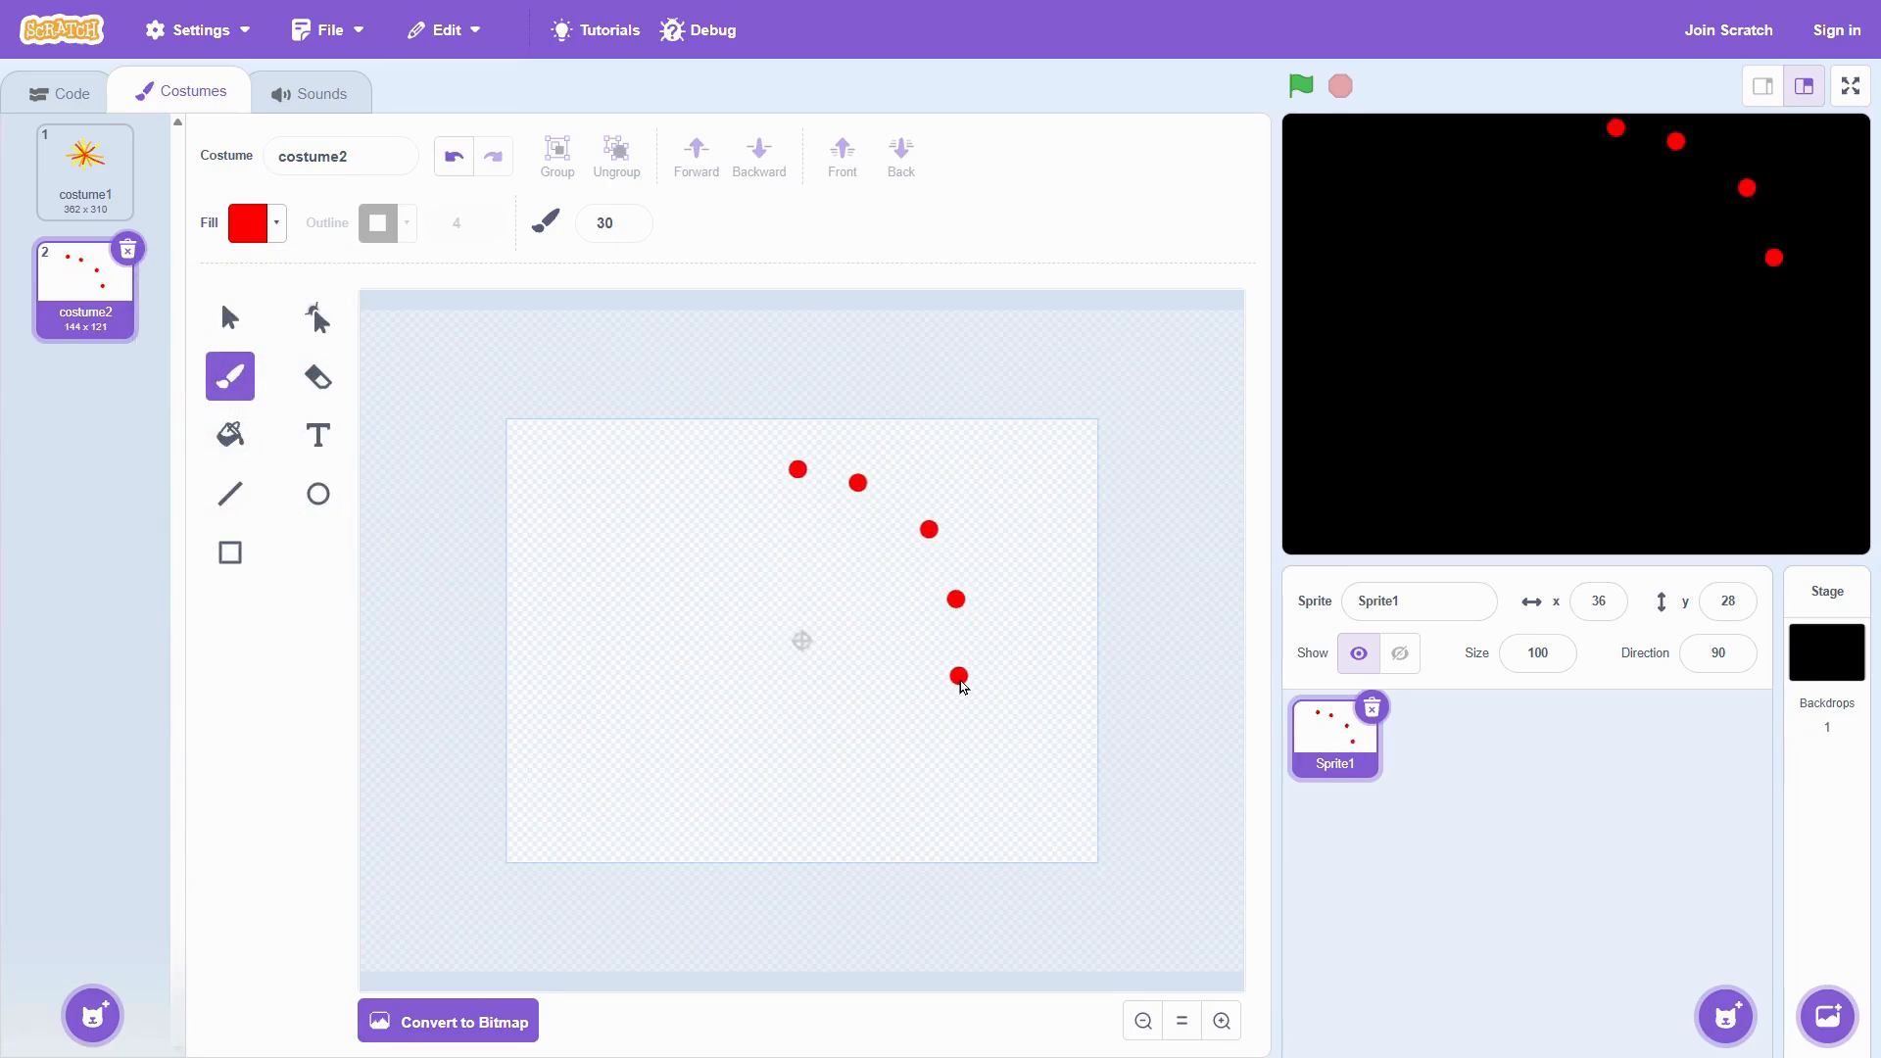
left_click(934, 743)
left_click(882, 798)
left_click(814, 819)
left_click(705, 807)
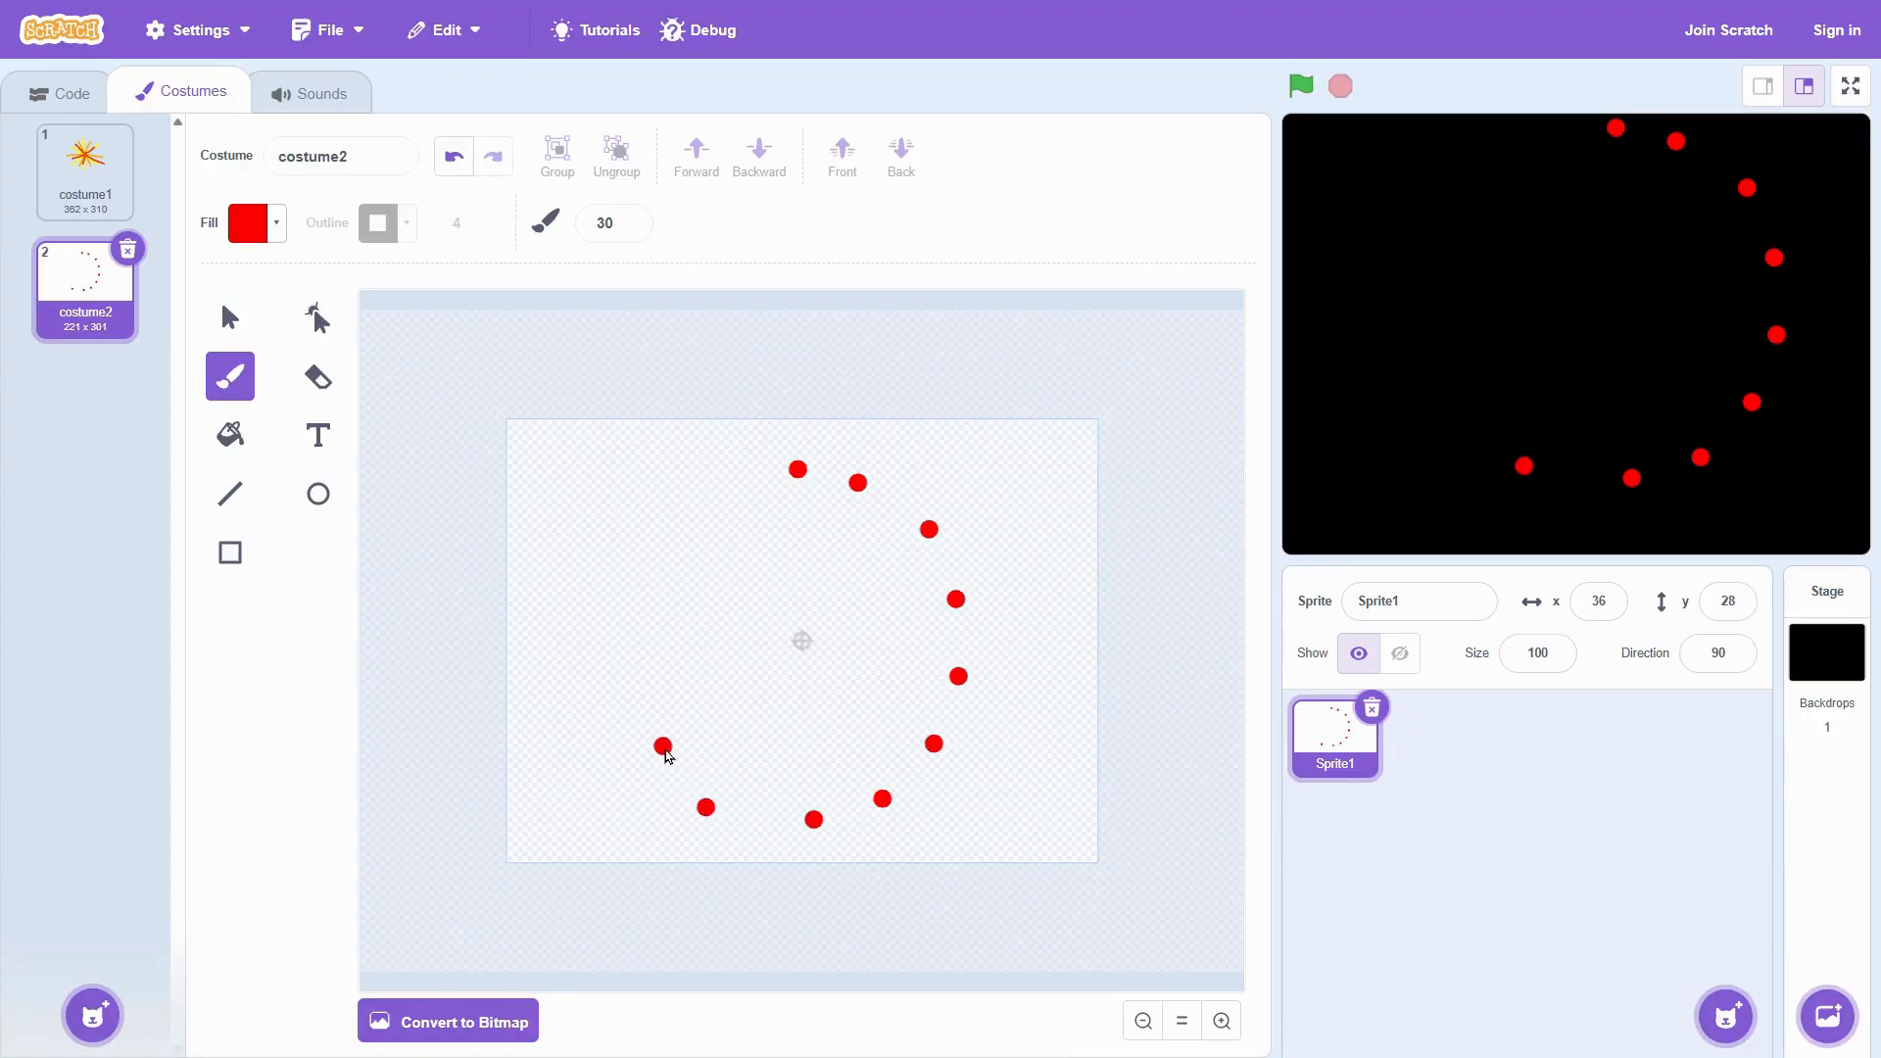
left_click(664, 746)
left_click(630, 653)
left_click(663, 546)
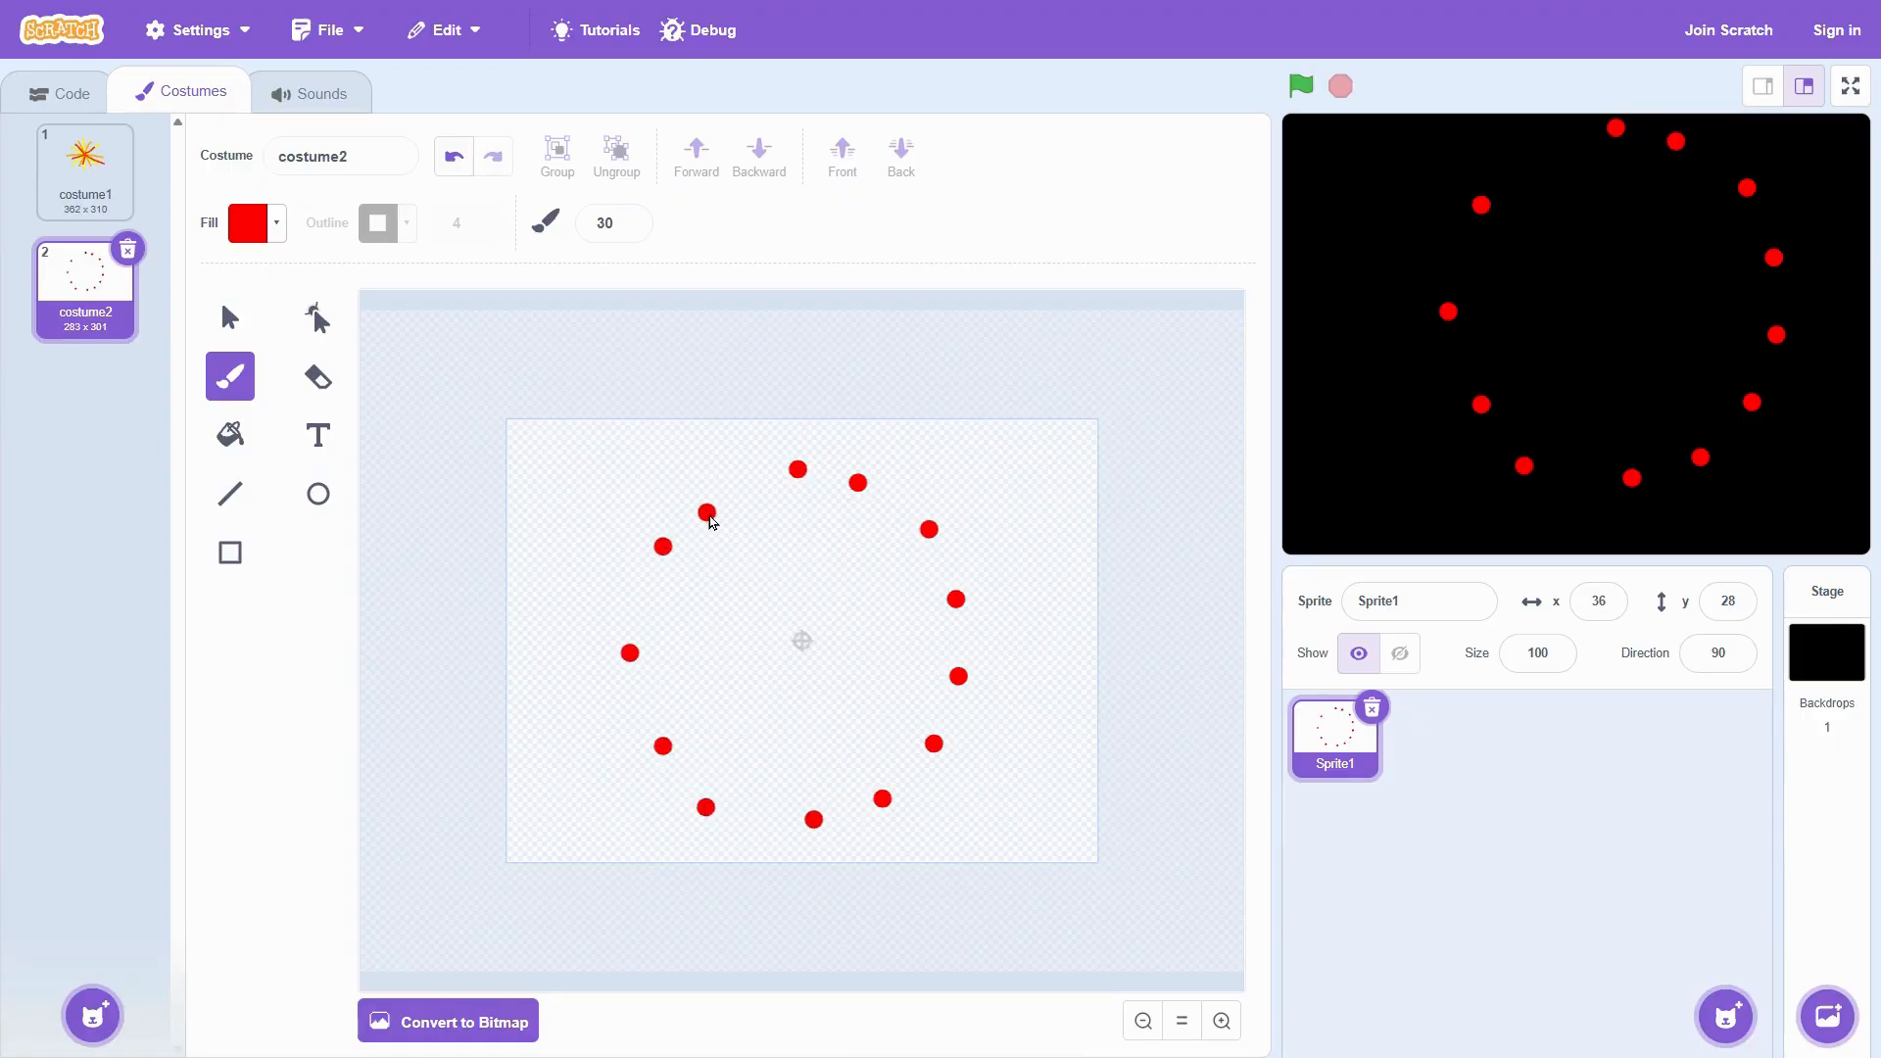
Step: Fill the gaps in costume2's outer ring with additional red dots
left_click(713, 504)
left_click(745, 487)
left_click(822, 477)
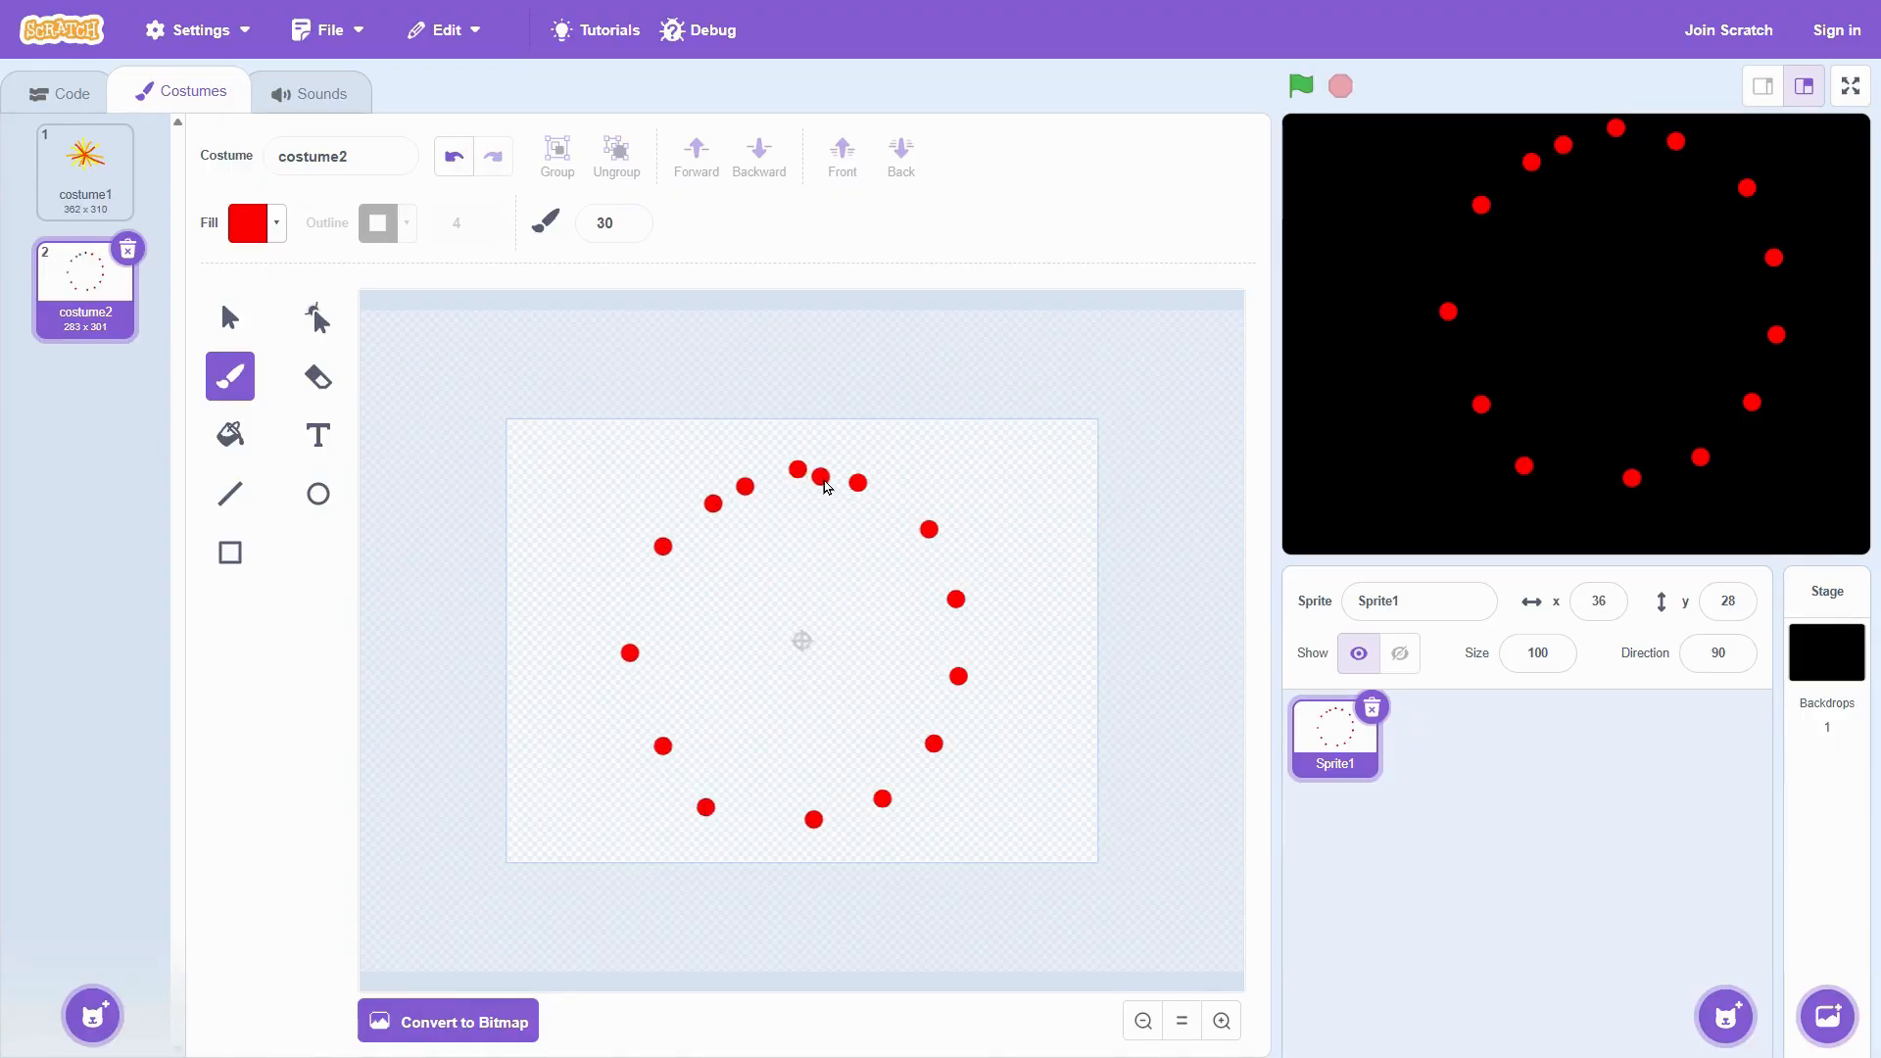
left_click(904, 500)
left_click(956, 638)
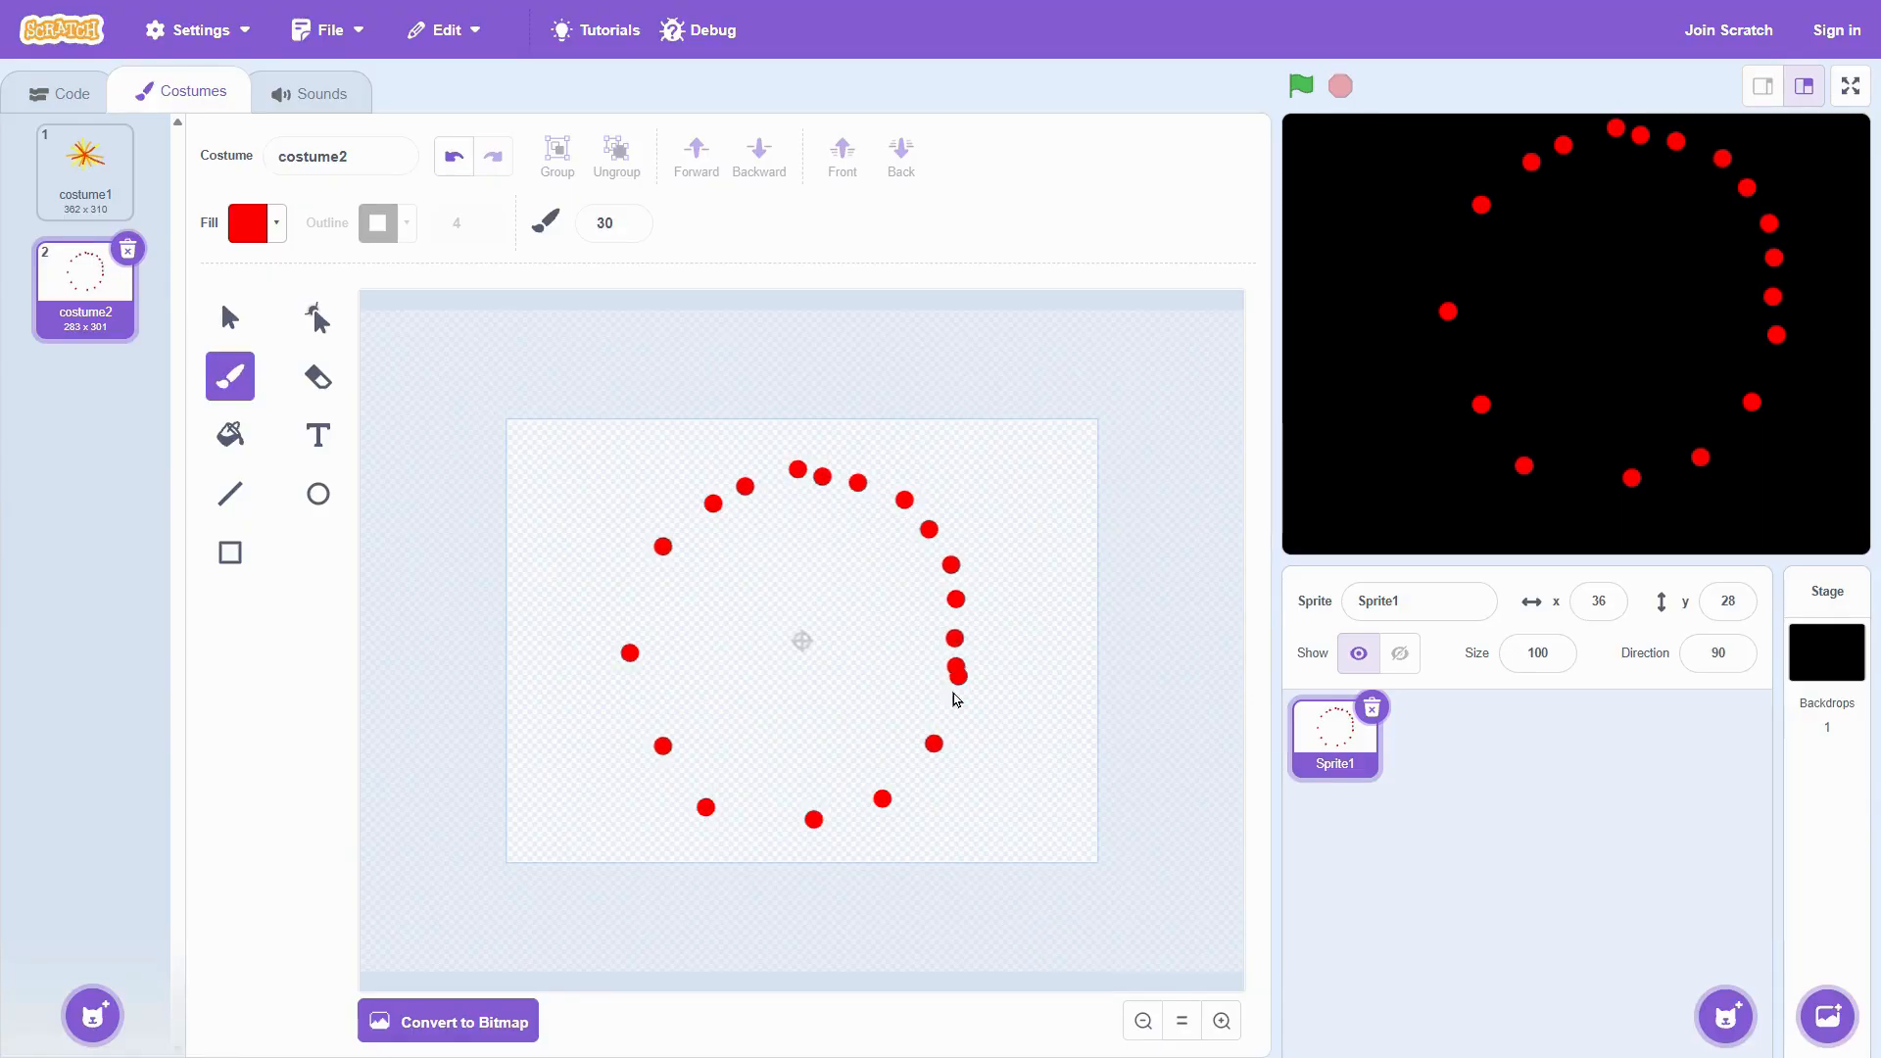
left_click(943, 714)
left_click(907, 769)
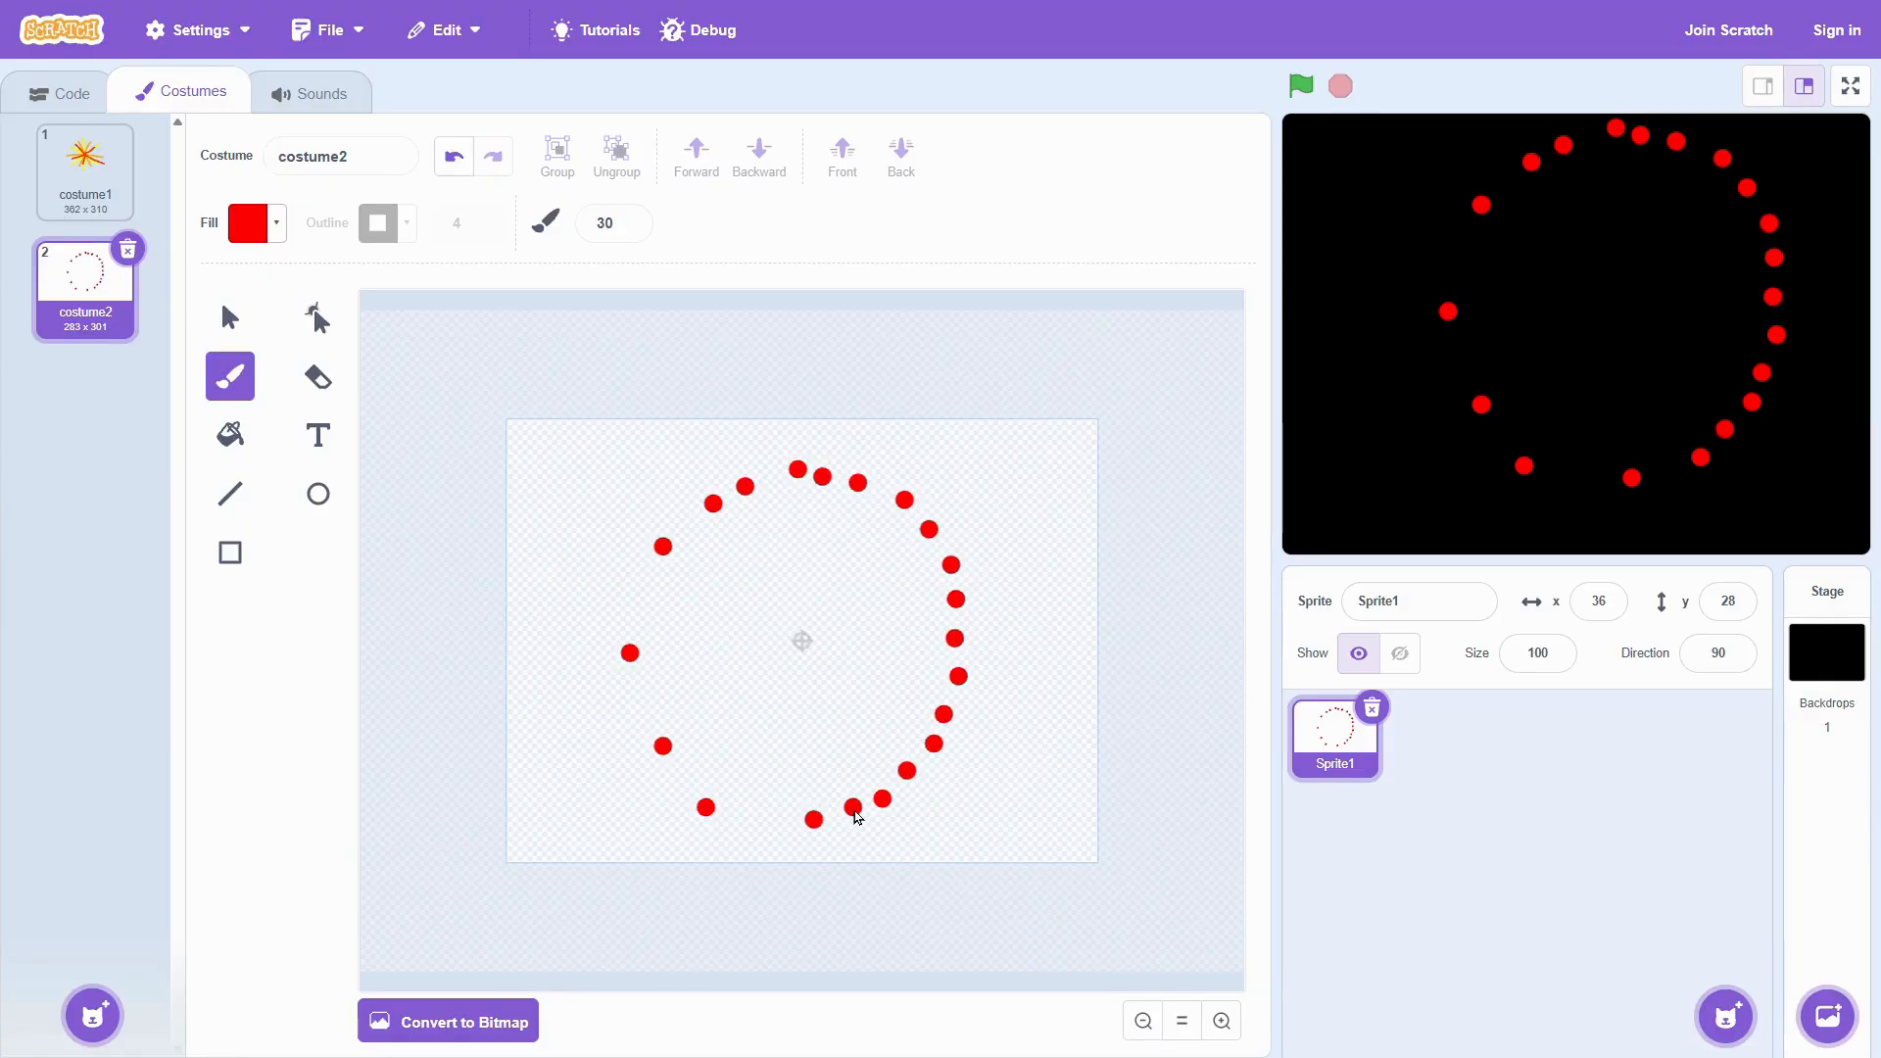
left_click(765, 822)
left_click(683, 784)
left_click(637, 707)
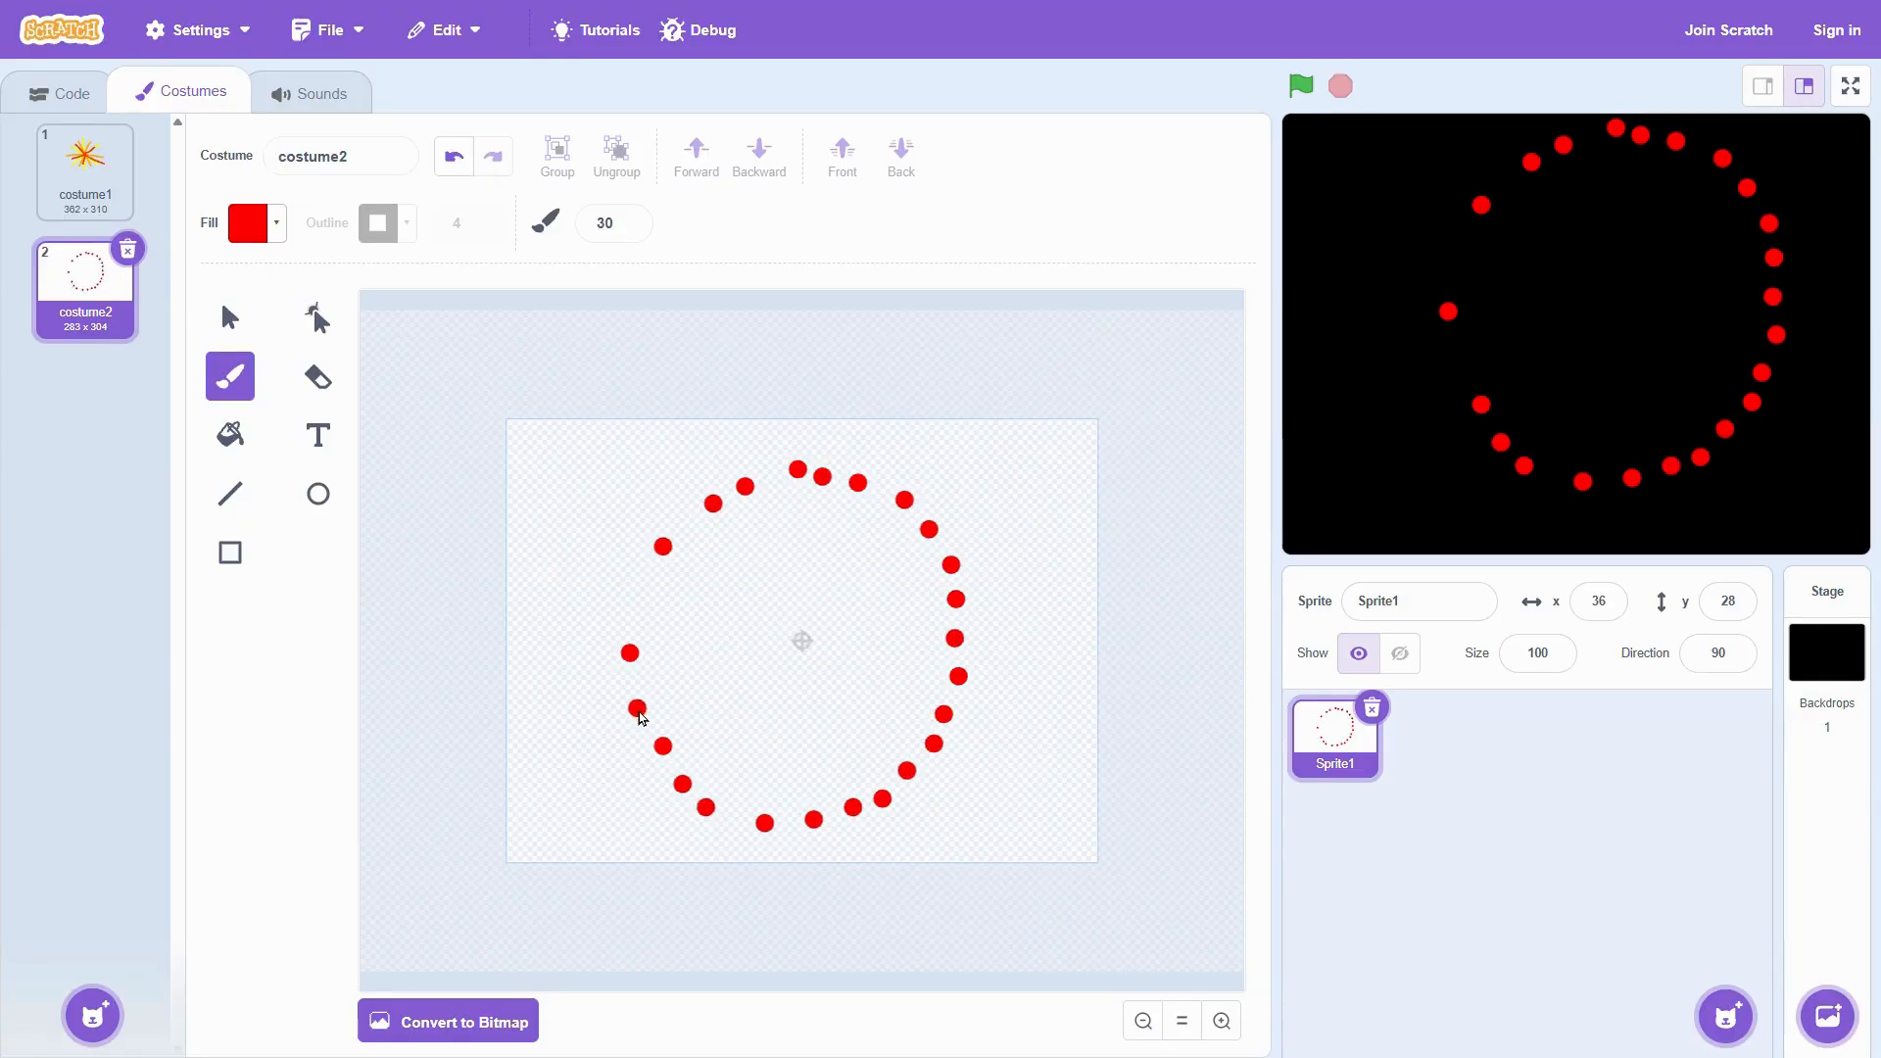
left_click(644, 574)
left_click(638, 608)
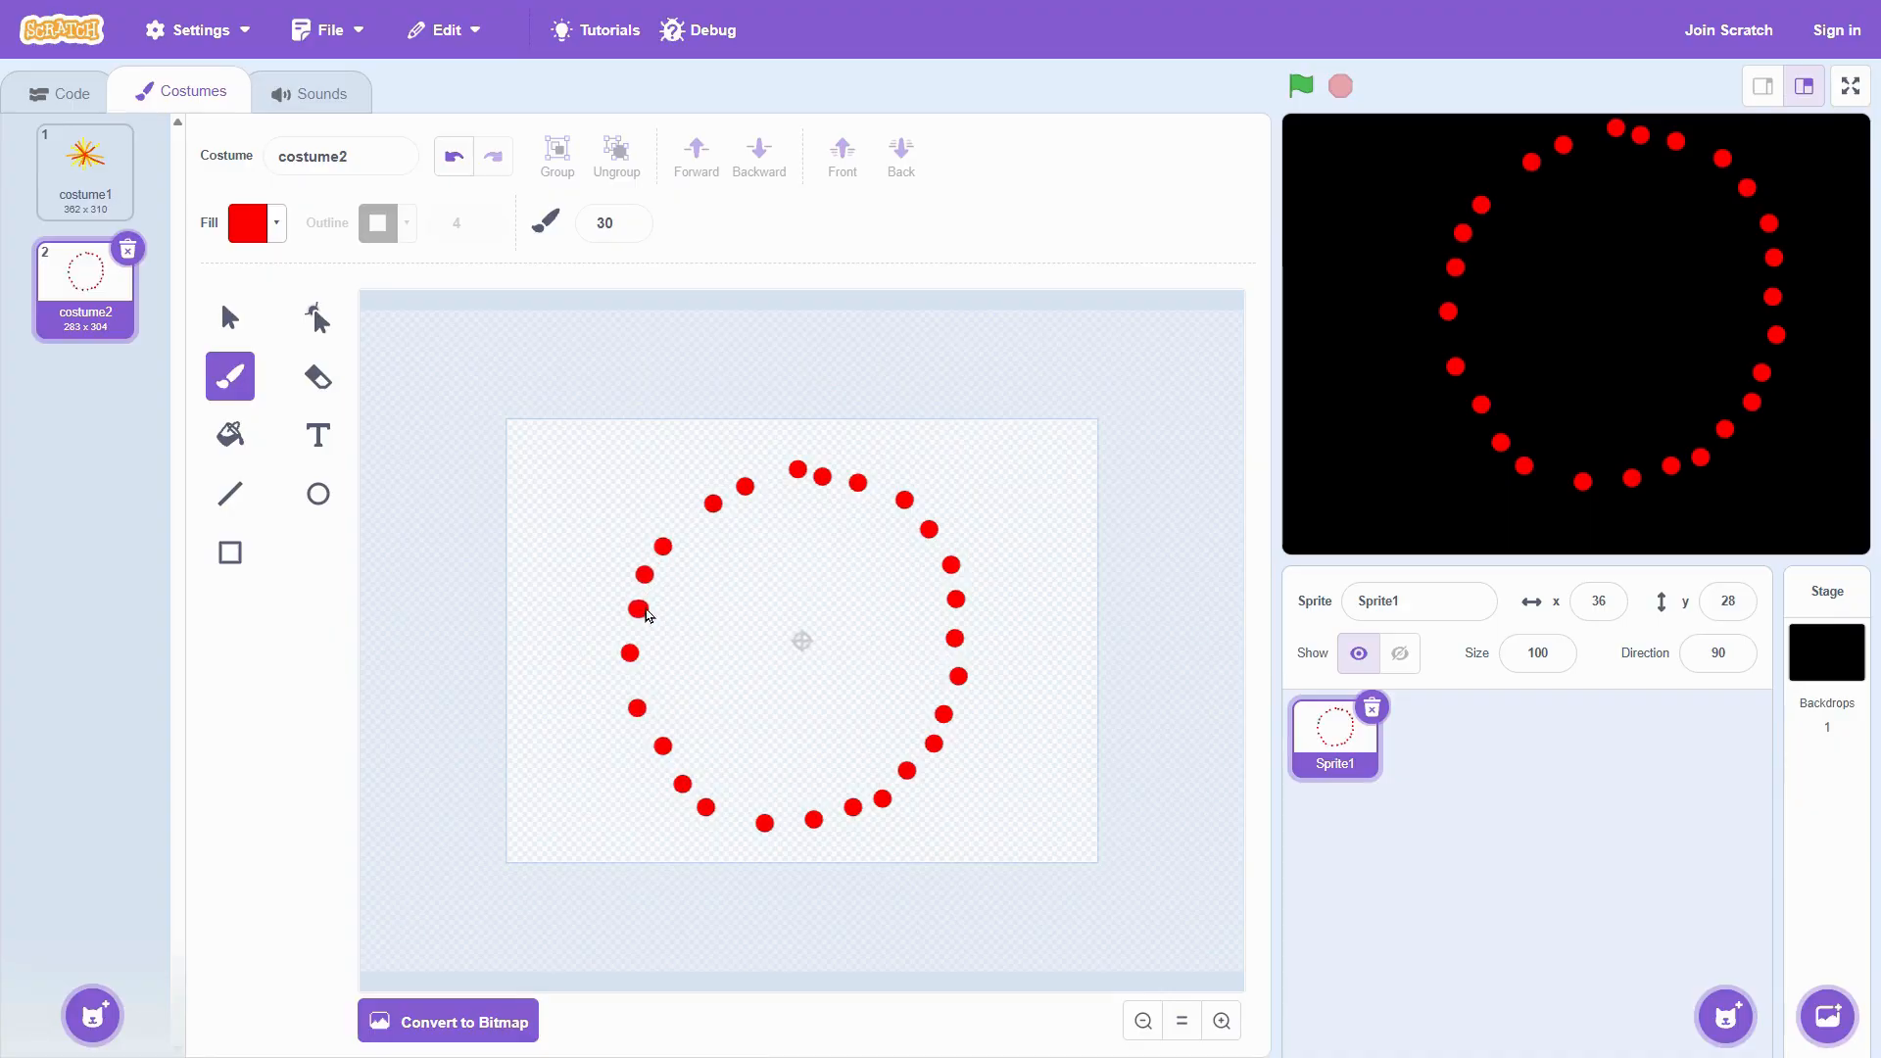
left_click(688, 527)
Step: Paint a second, slightly smaller ring of red dots just inside the outer red ring
left_click(788, 493)
left_click(877, 516)
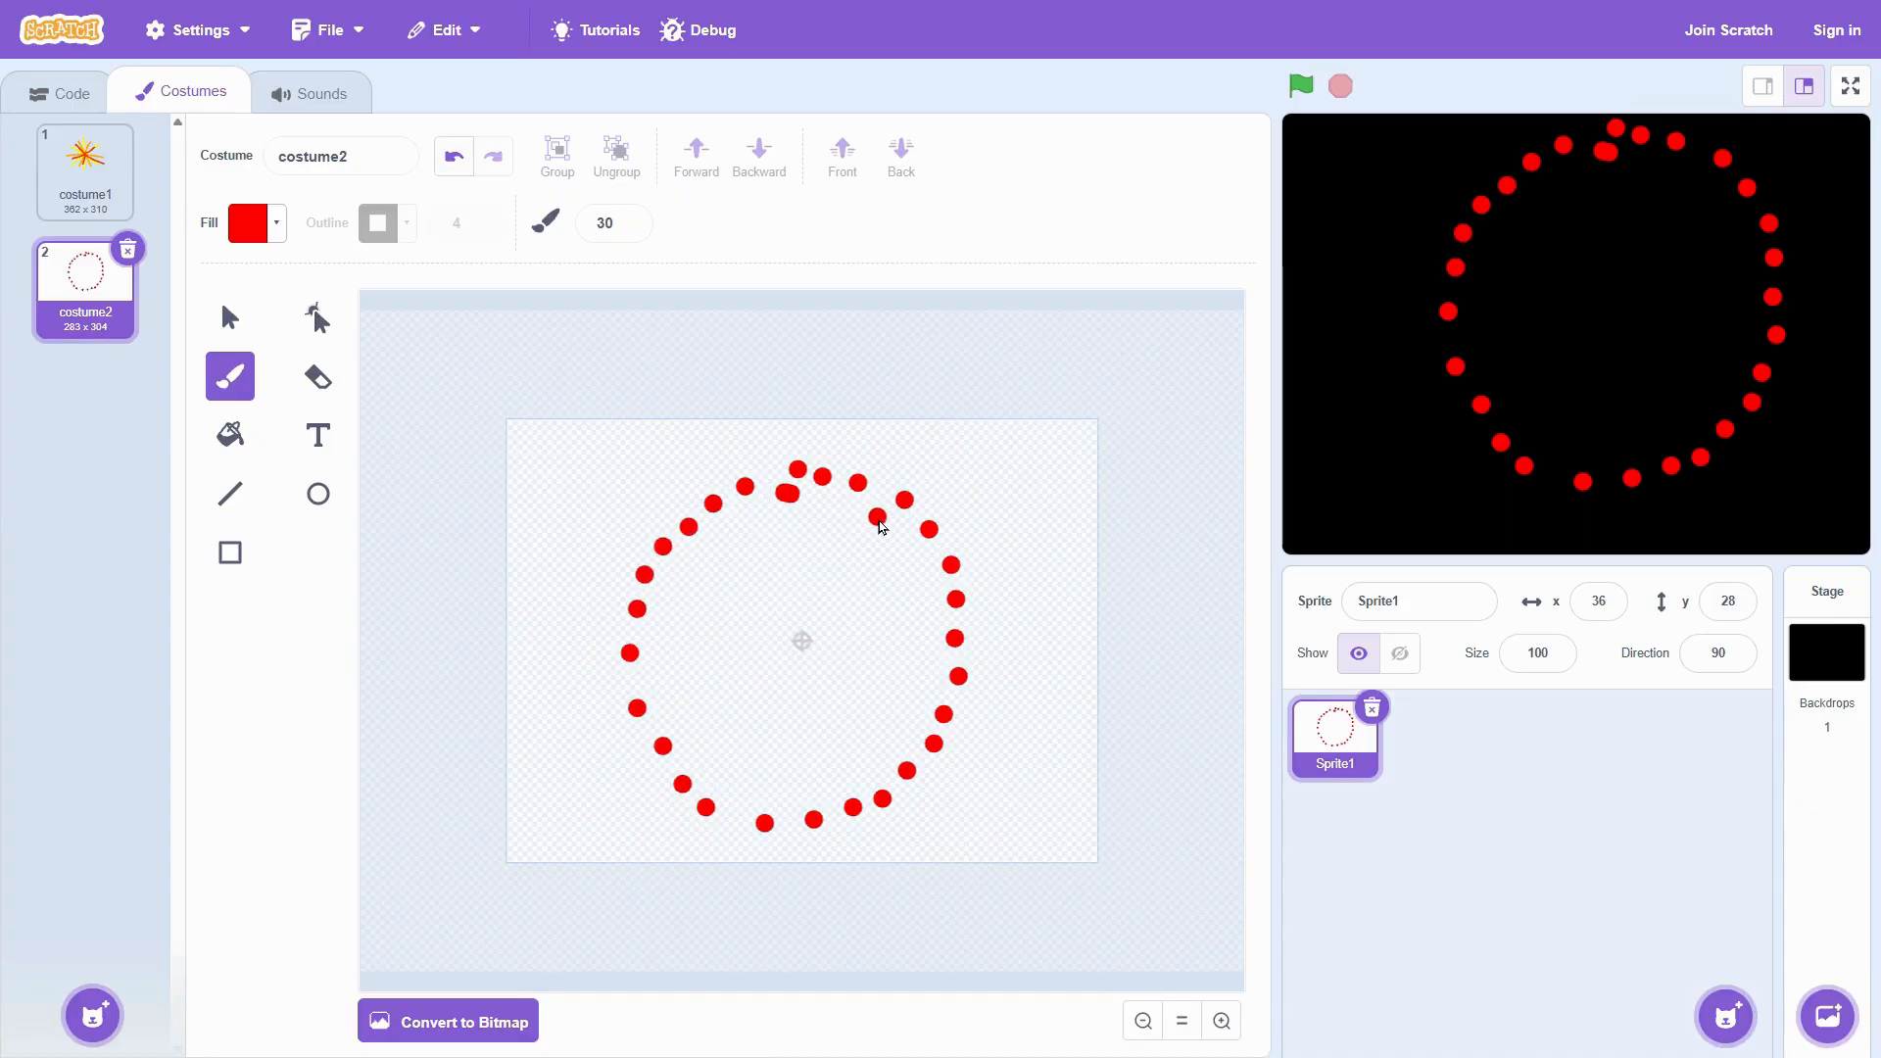
left_click(906, 554)
left_click(925, 609)
left_click(926, 653)
left_click(919, 711)
left_click(911, 720)
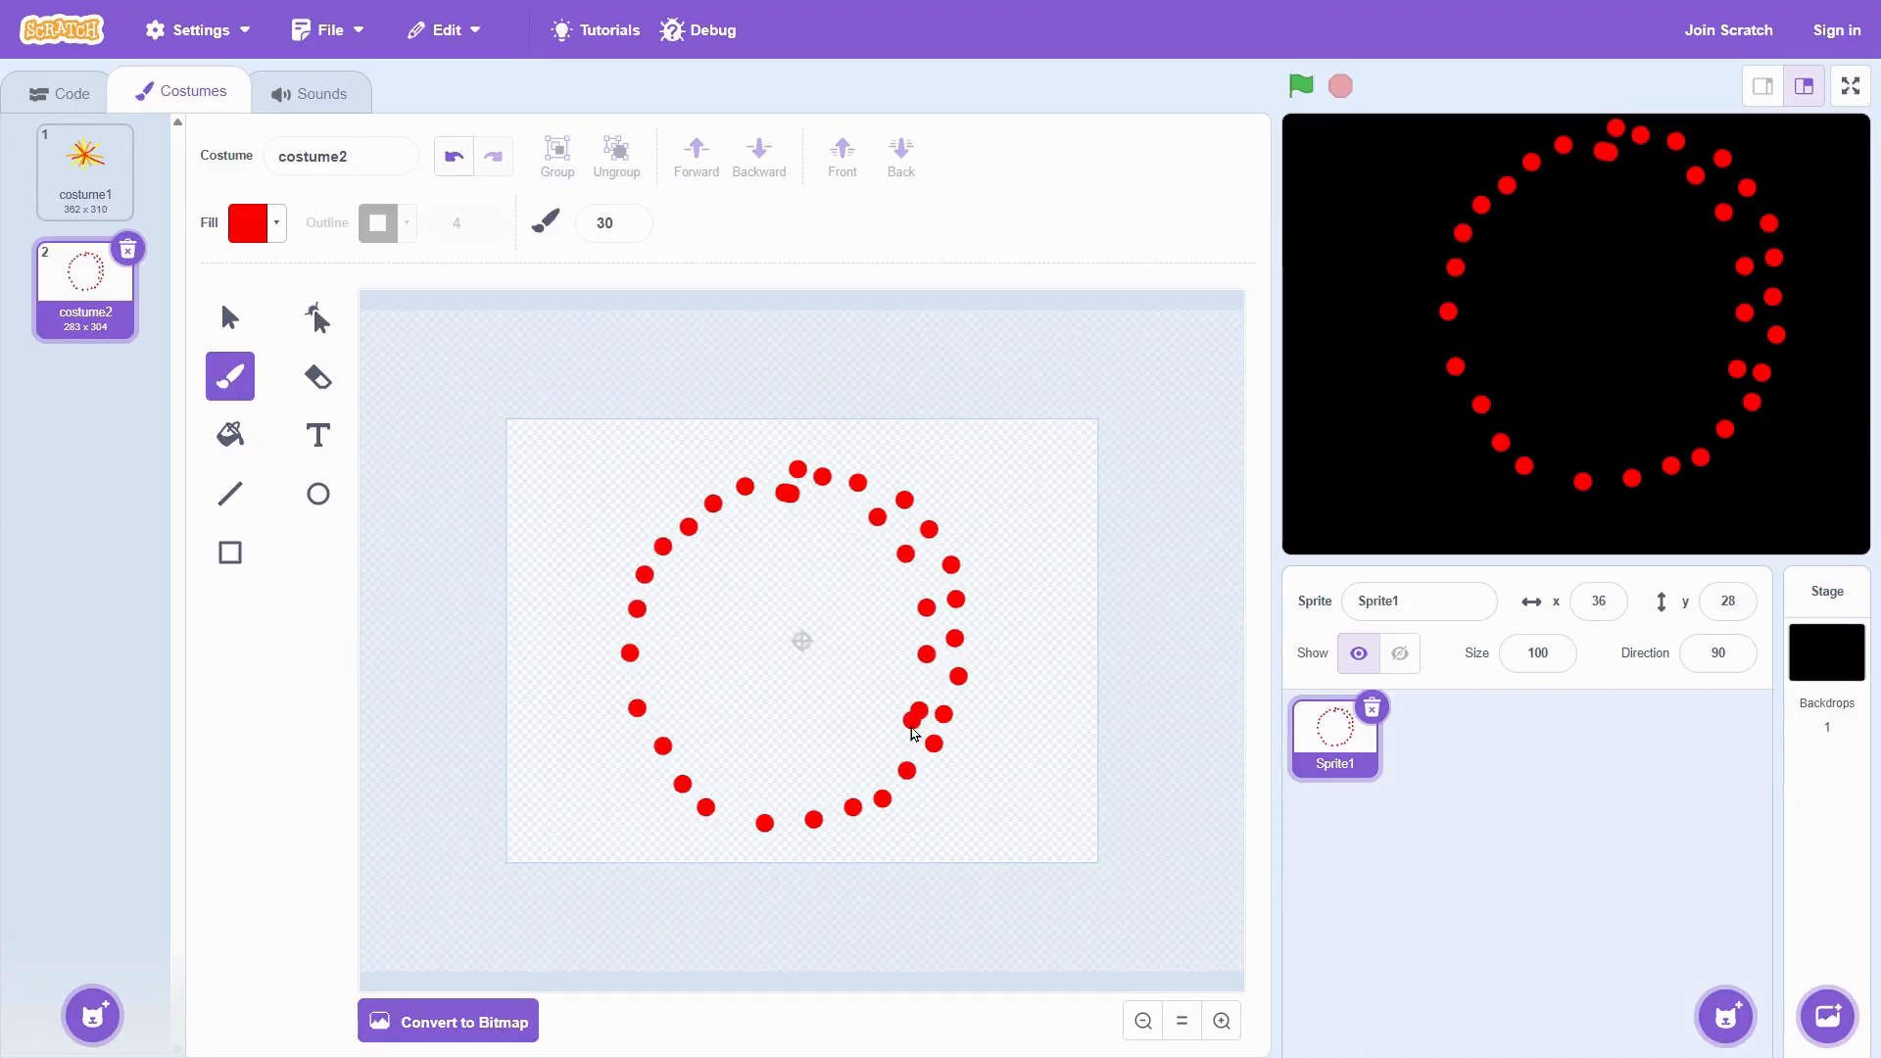
left_click(894, 756)
left_click(872, 778)
left_click(806, 794)
left_click(760, 797)
left_click(713, 769)
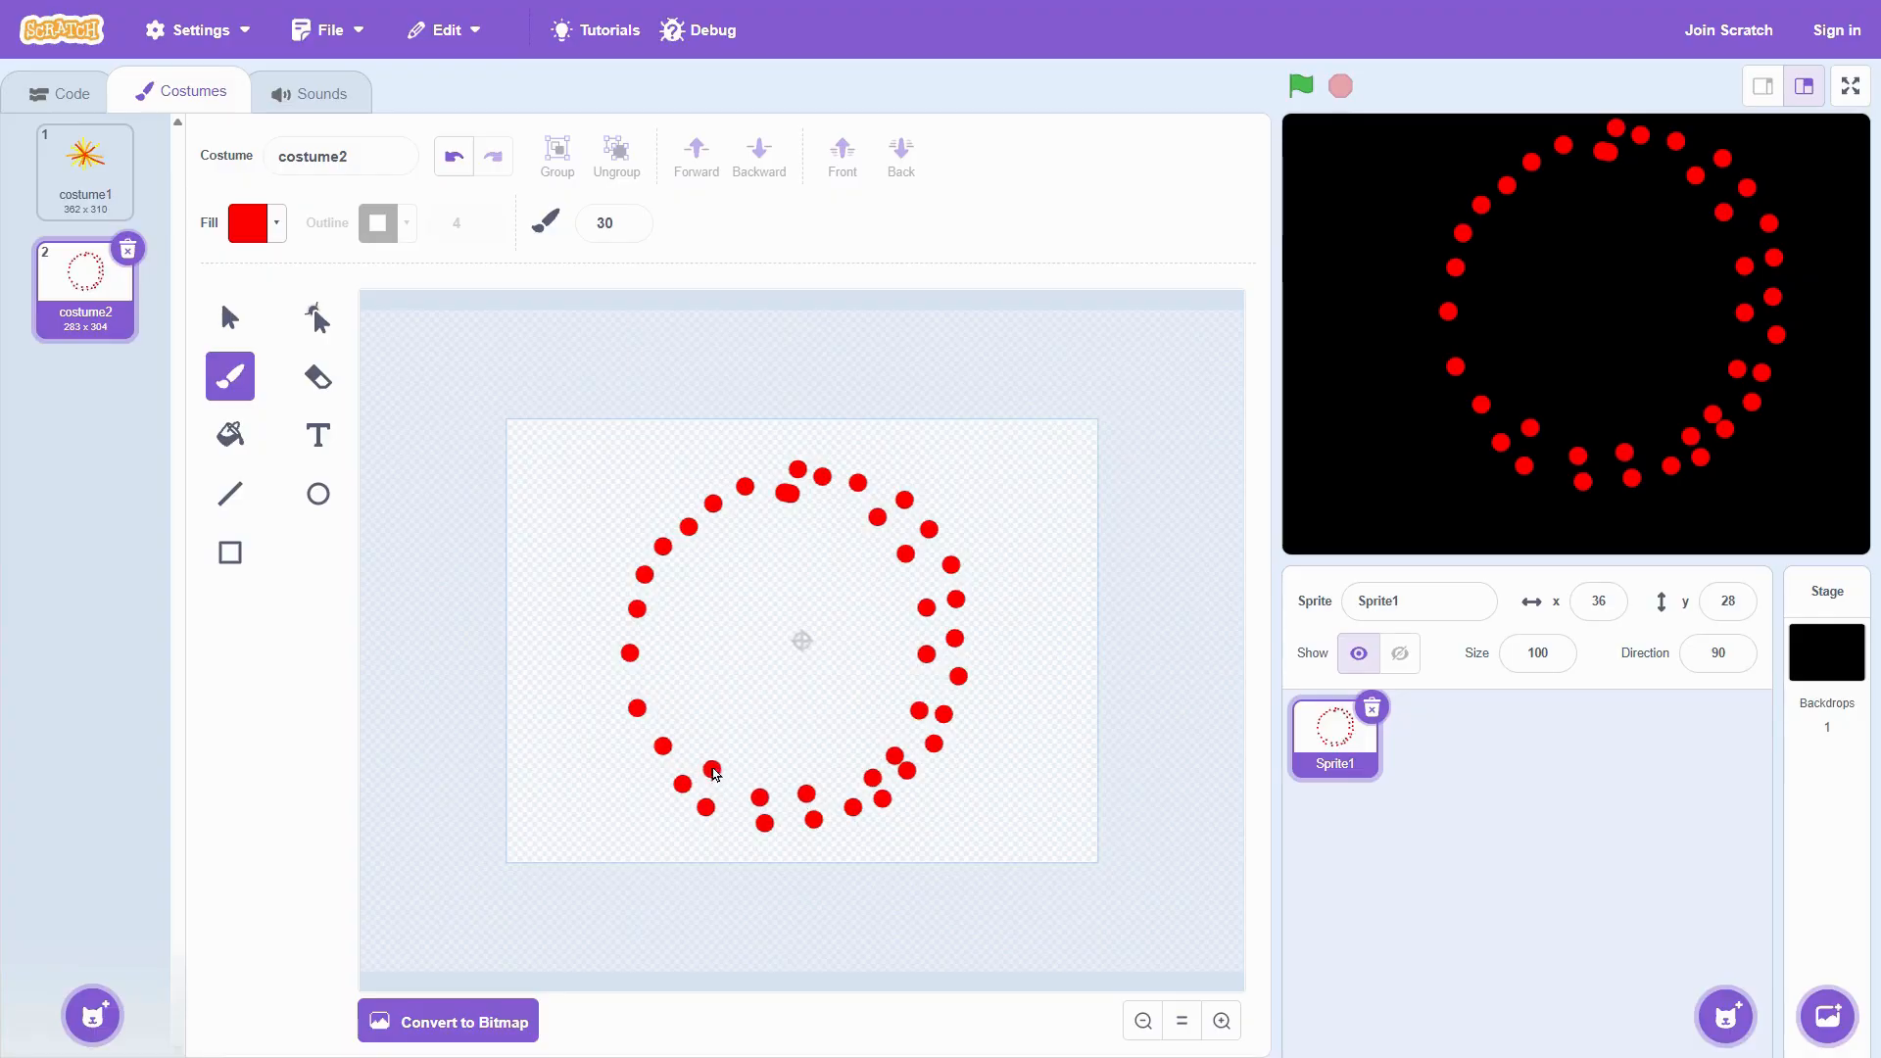
left_click(687, 734)
left_click(673, 697)
left_click(668, 658)
left_click(675, 614)
left_click(696, 566)
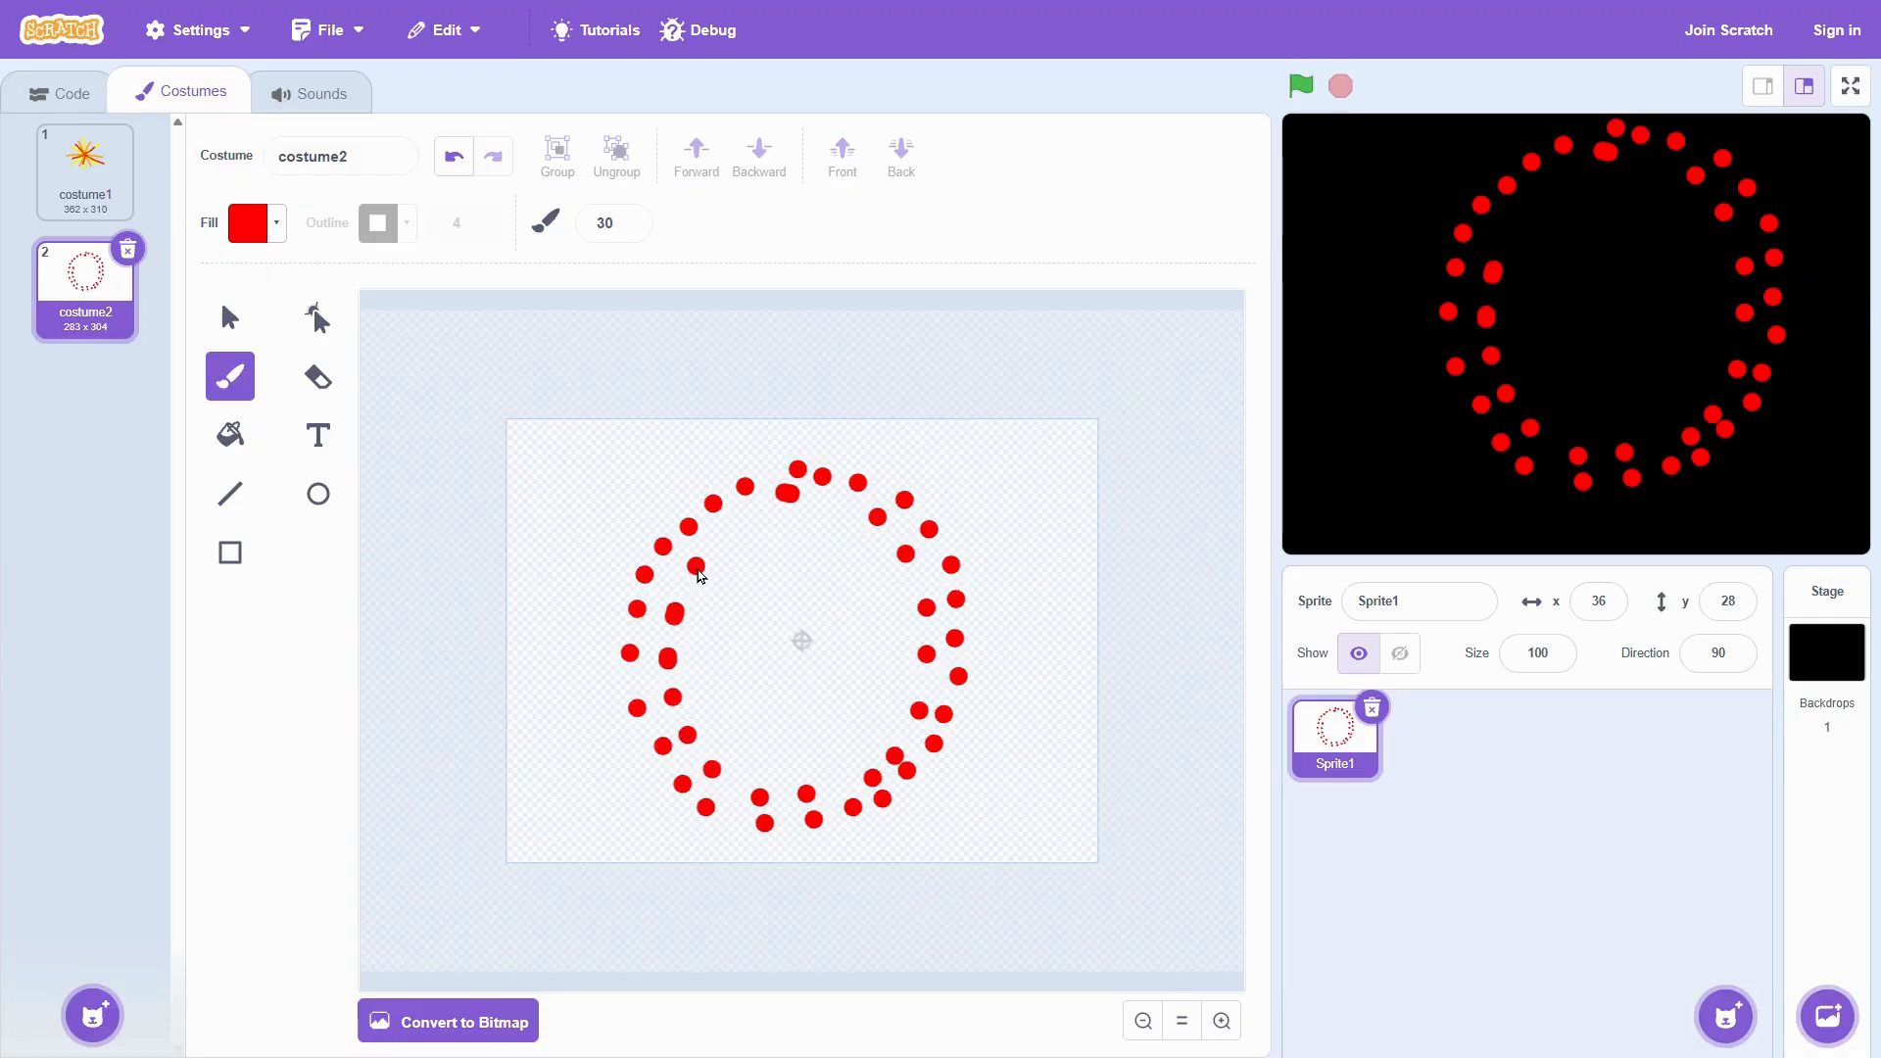
left_click(728, 526)
left_click(762, 517)
left_click(825, 511)
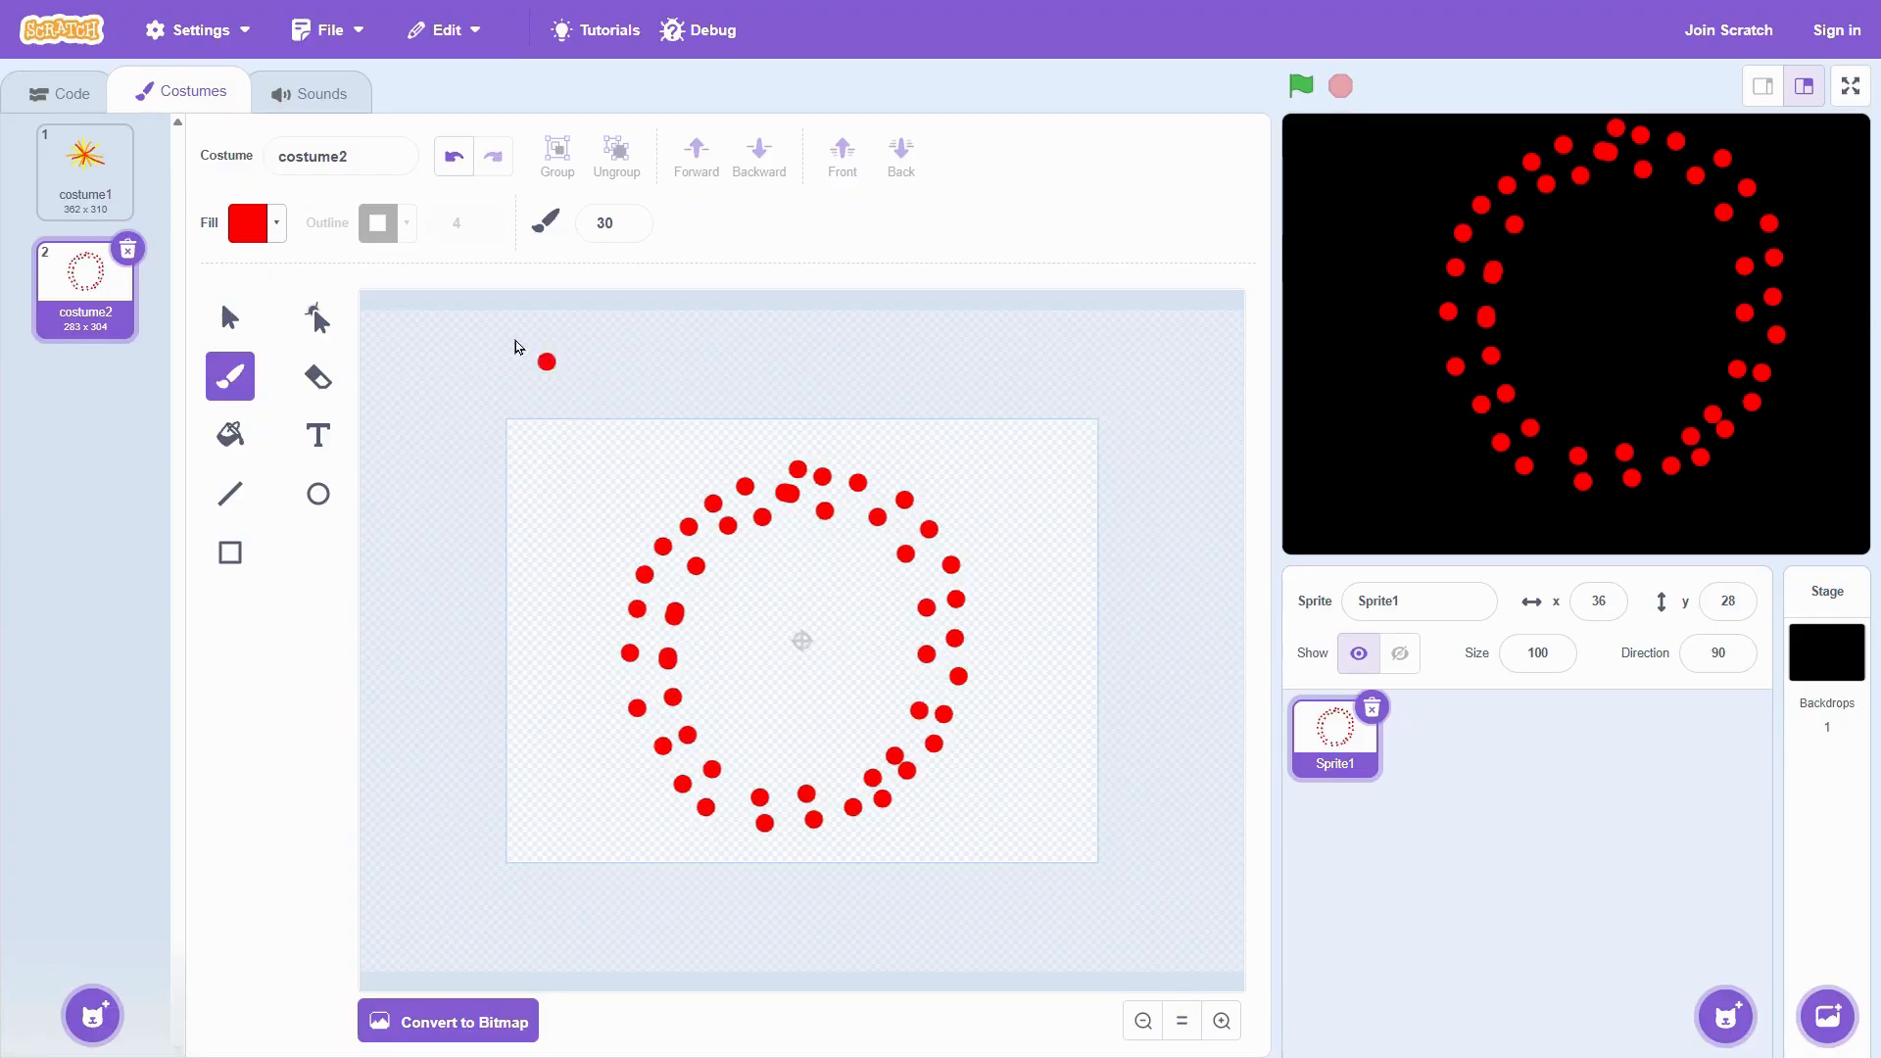
Step: Set the brush color to green (32) and paint a ring of twelve green dots inside the red rings
left_click(288, 239)
left_click_drag(174, 315, 222, 324)
left_click(869, 549)
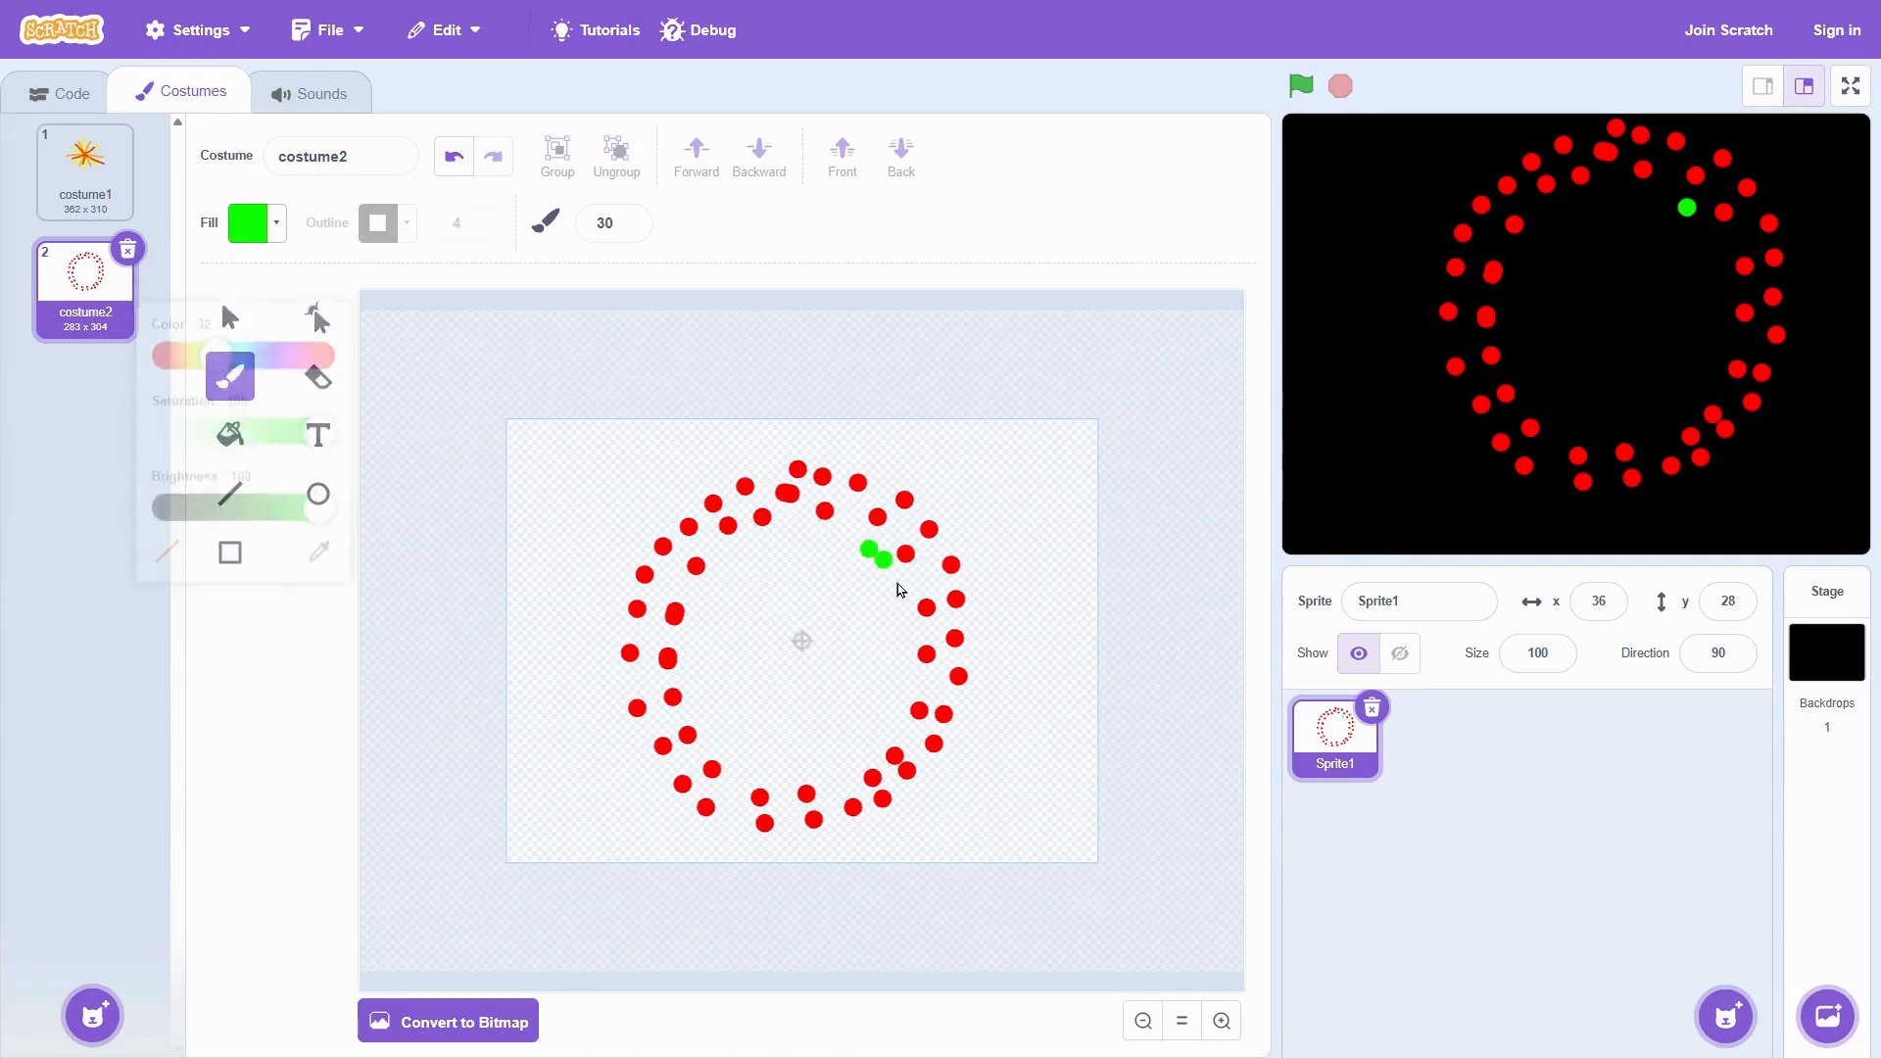
left_click(899, 600)
left_click(887, 708)
left_click(868, 735)
left_click(801, 759)
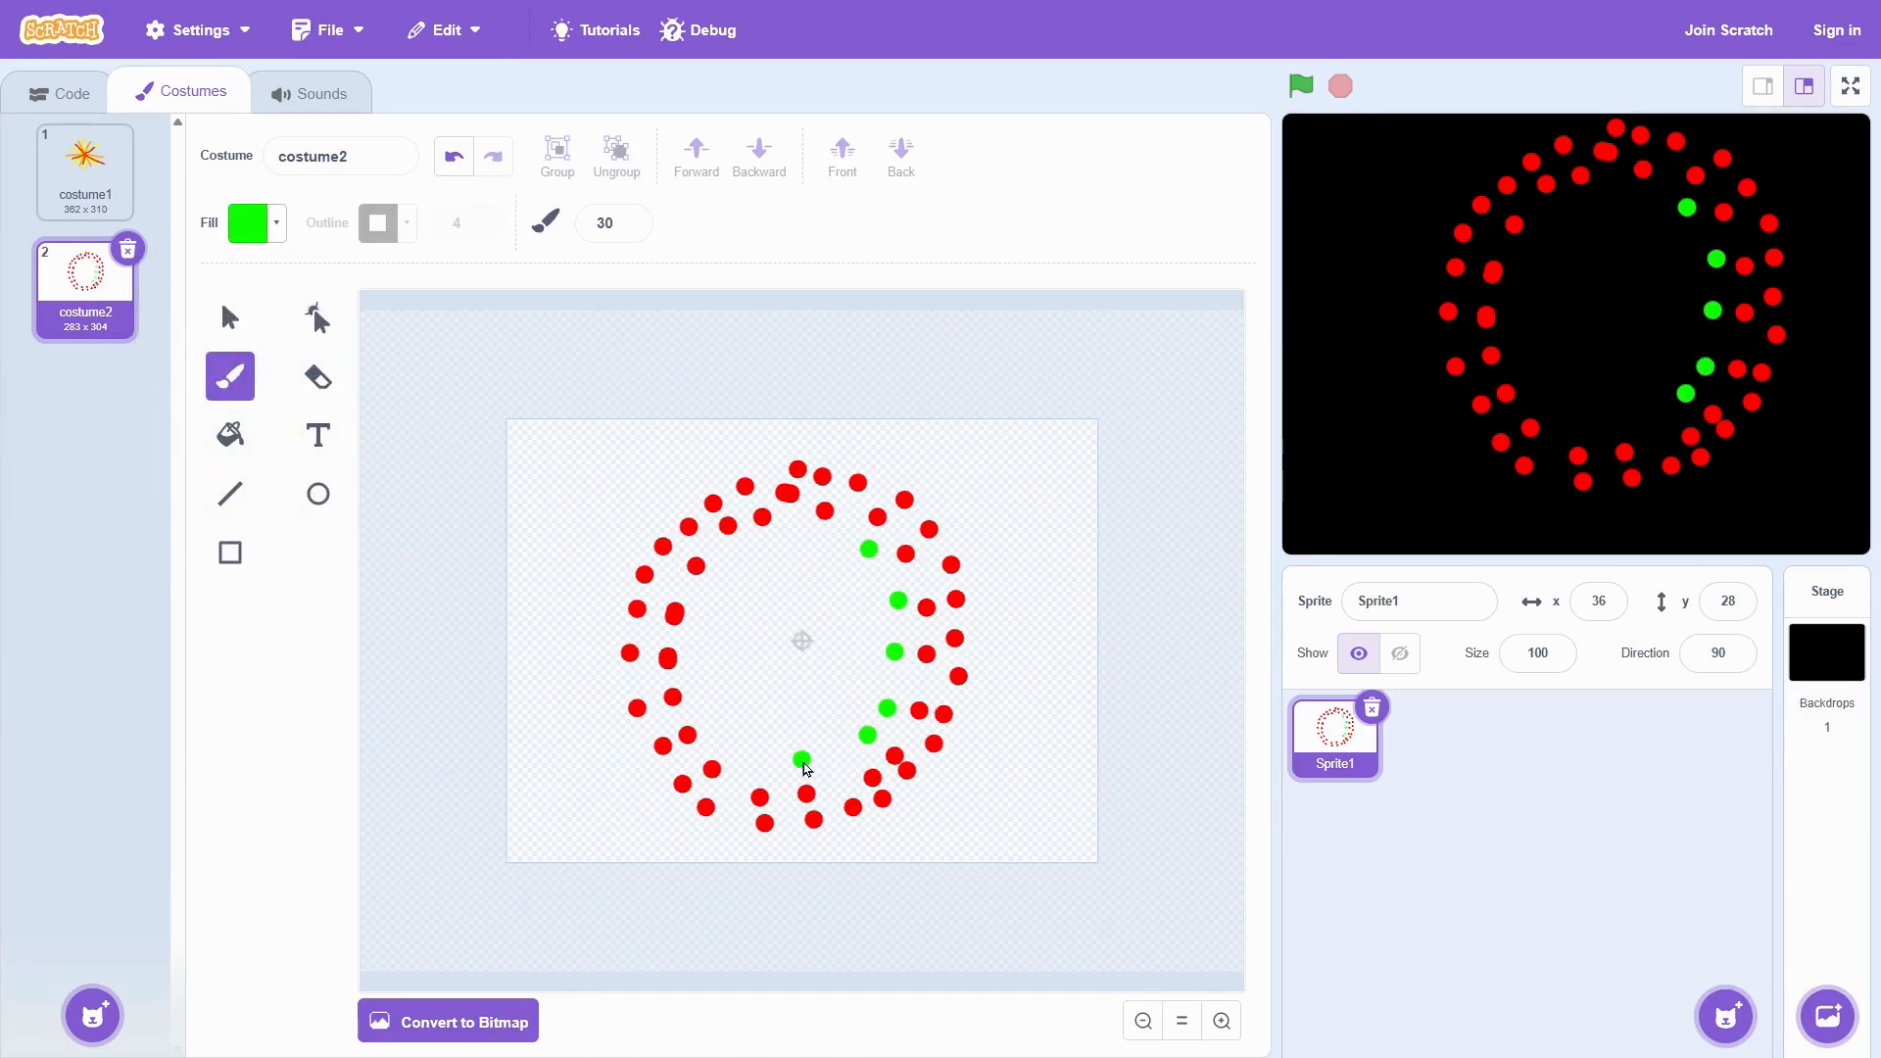
left_click(755, 746)
left_click(716, 712)
left_click(695, 666)
left_click(706, 607)
left_click(730, 575)
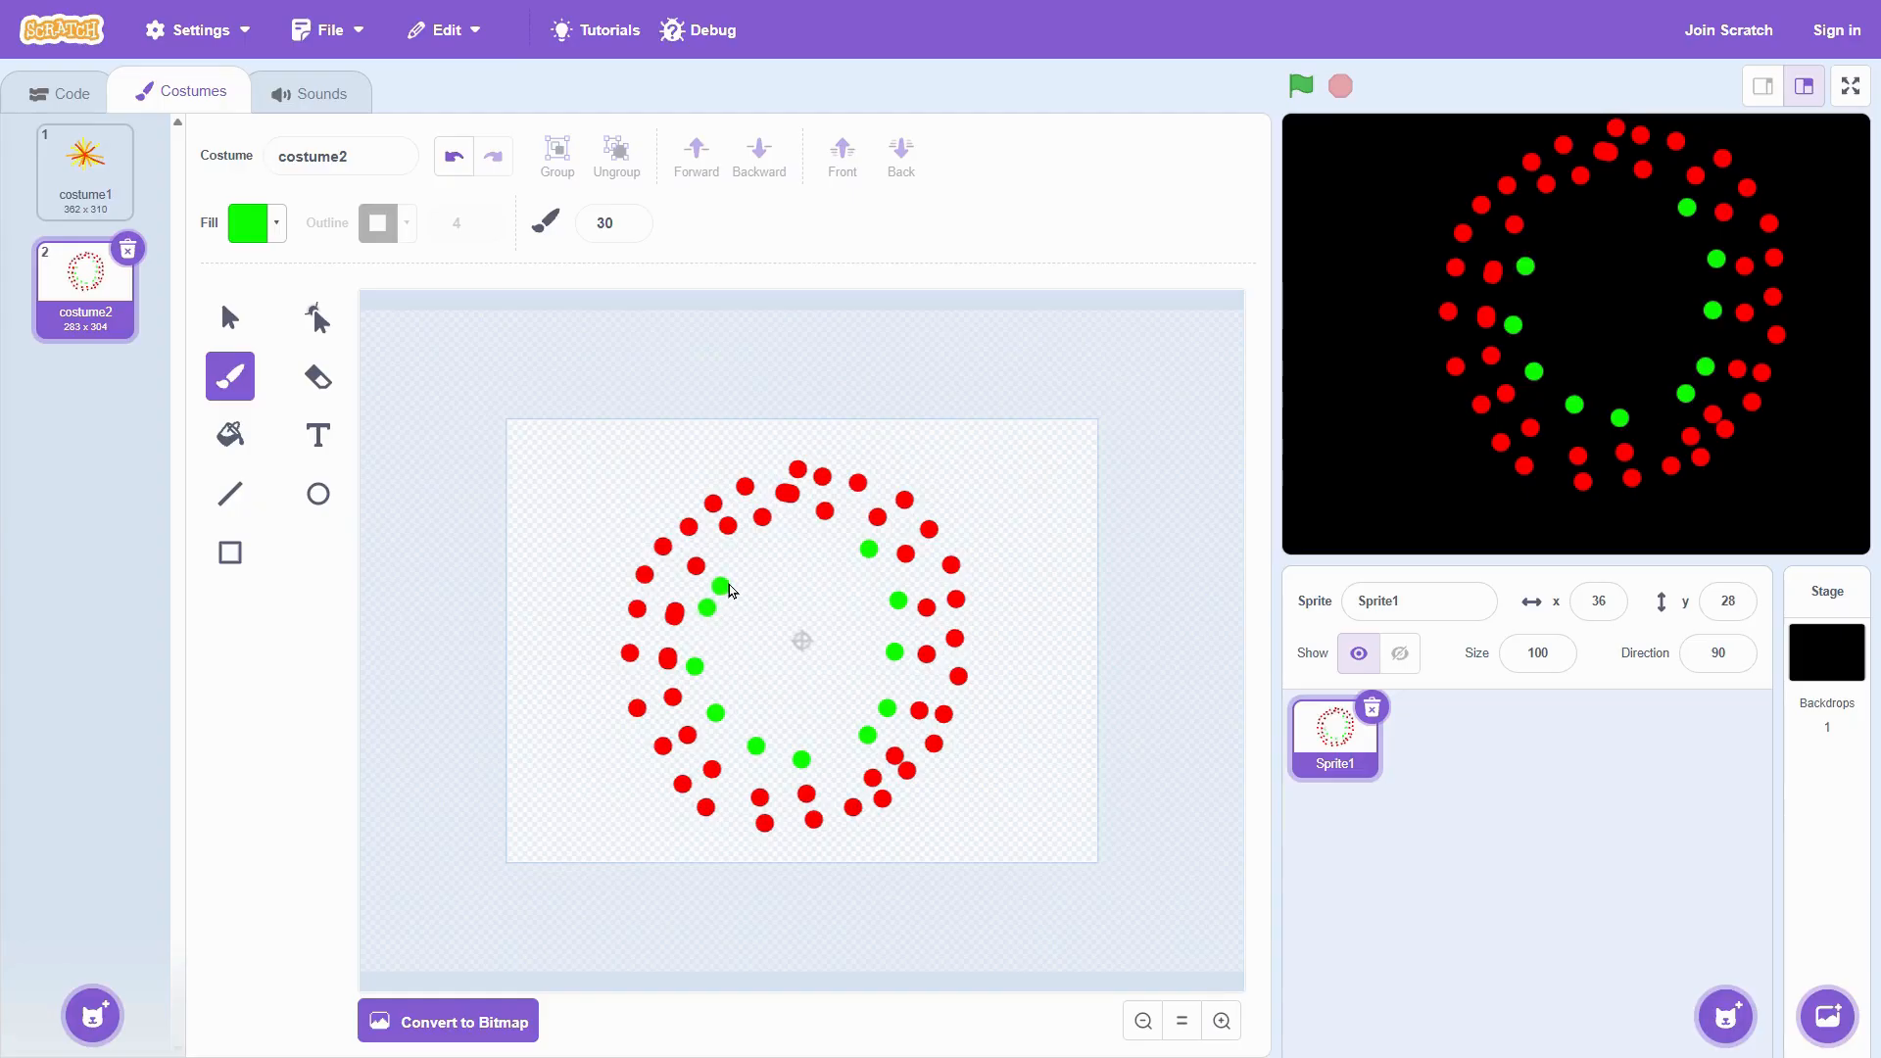
left_click(766, 552)
Step: Paint a smaller, inner ring of green dots inside the first green ring
left_click(872, 595)
left_click(879, 653)
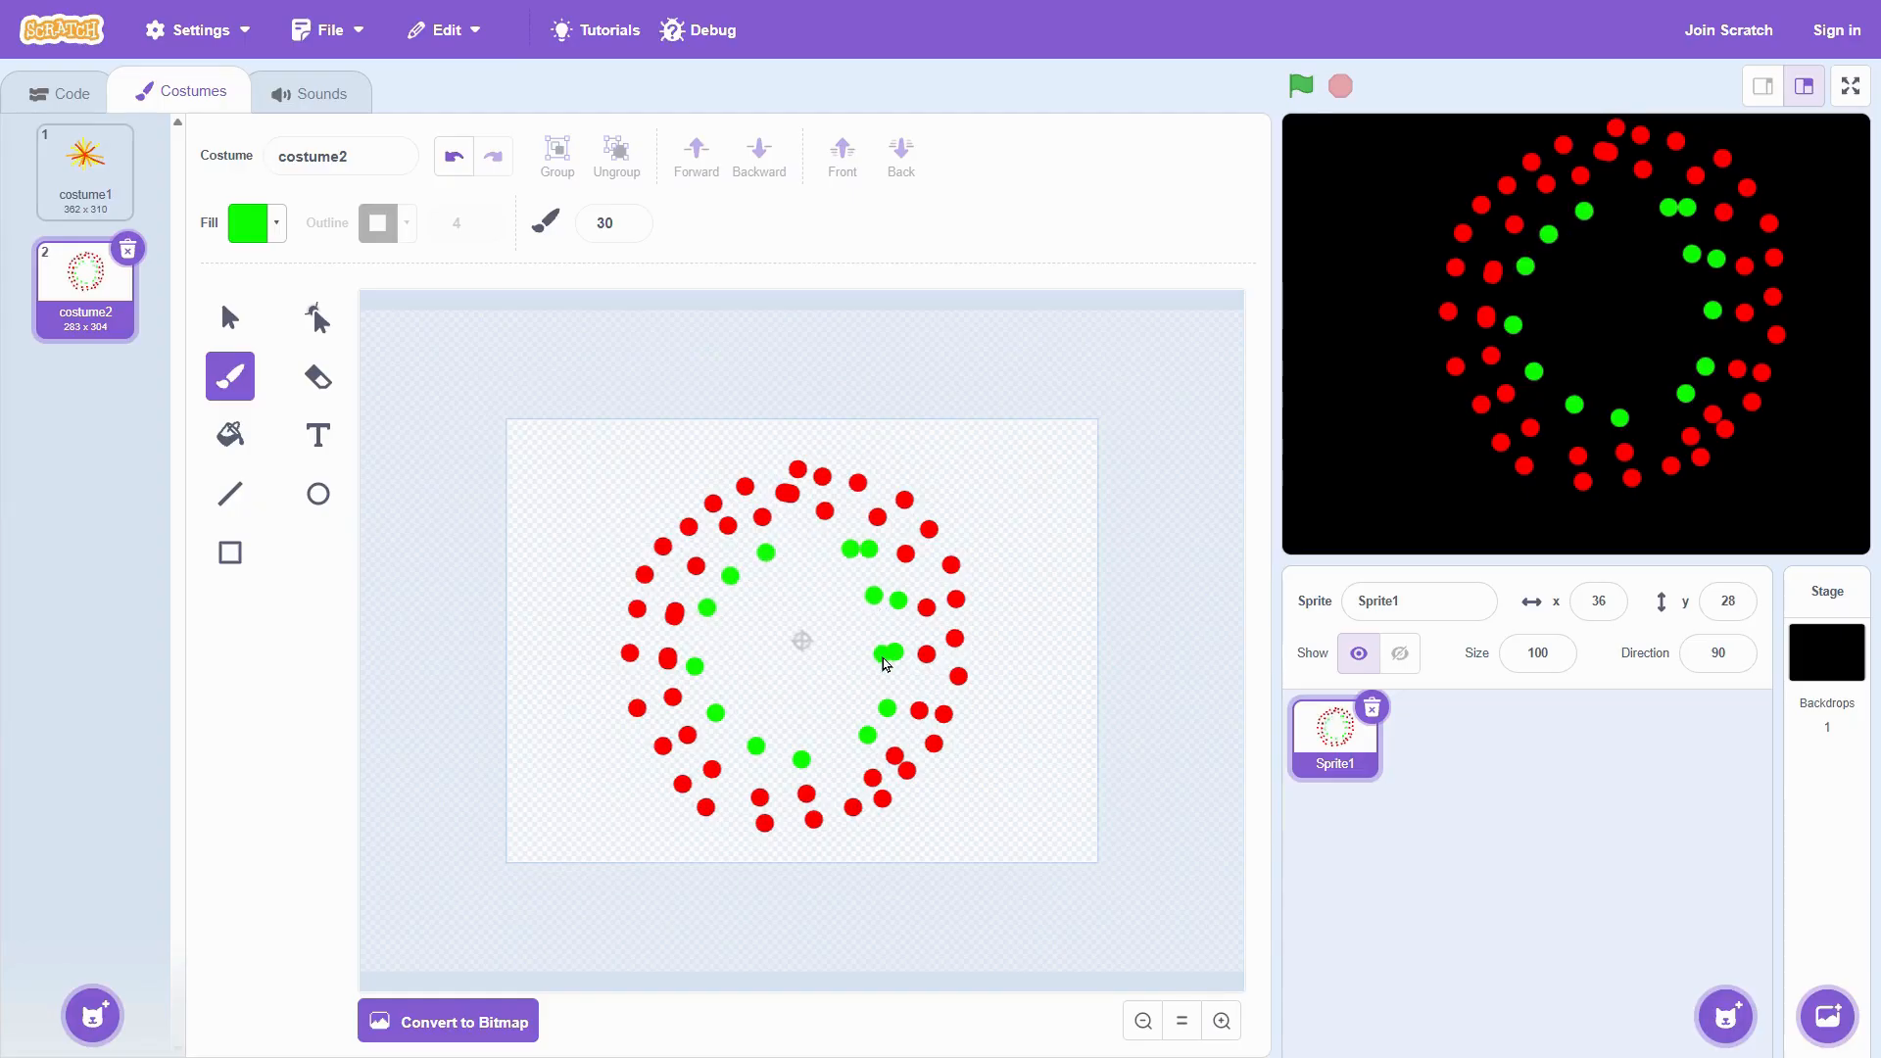
left_click(851, 711)
left_click(784, 730)
left_click(741, 715)
left_click(725, 681)
left_click(723, 632)
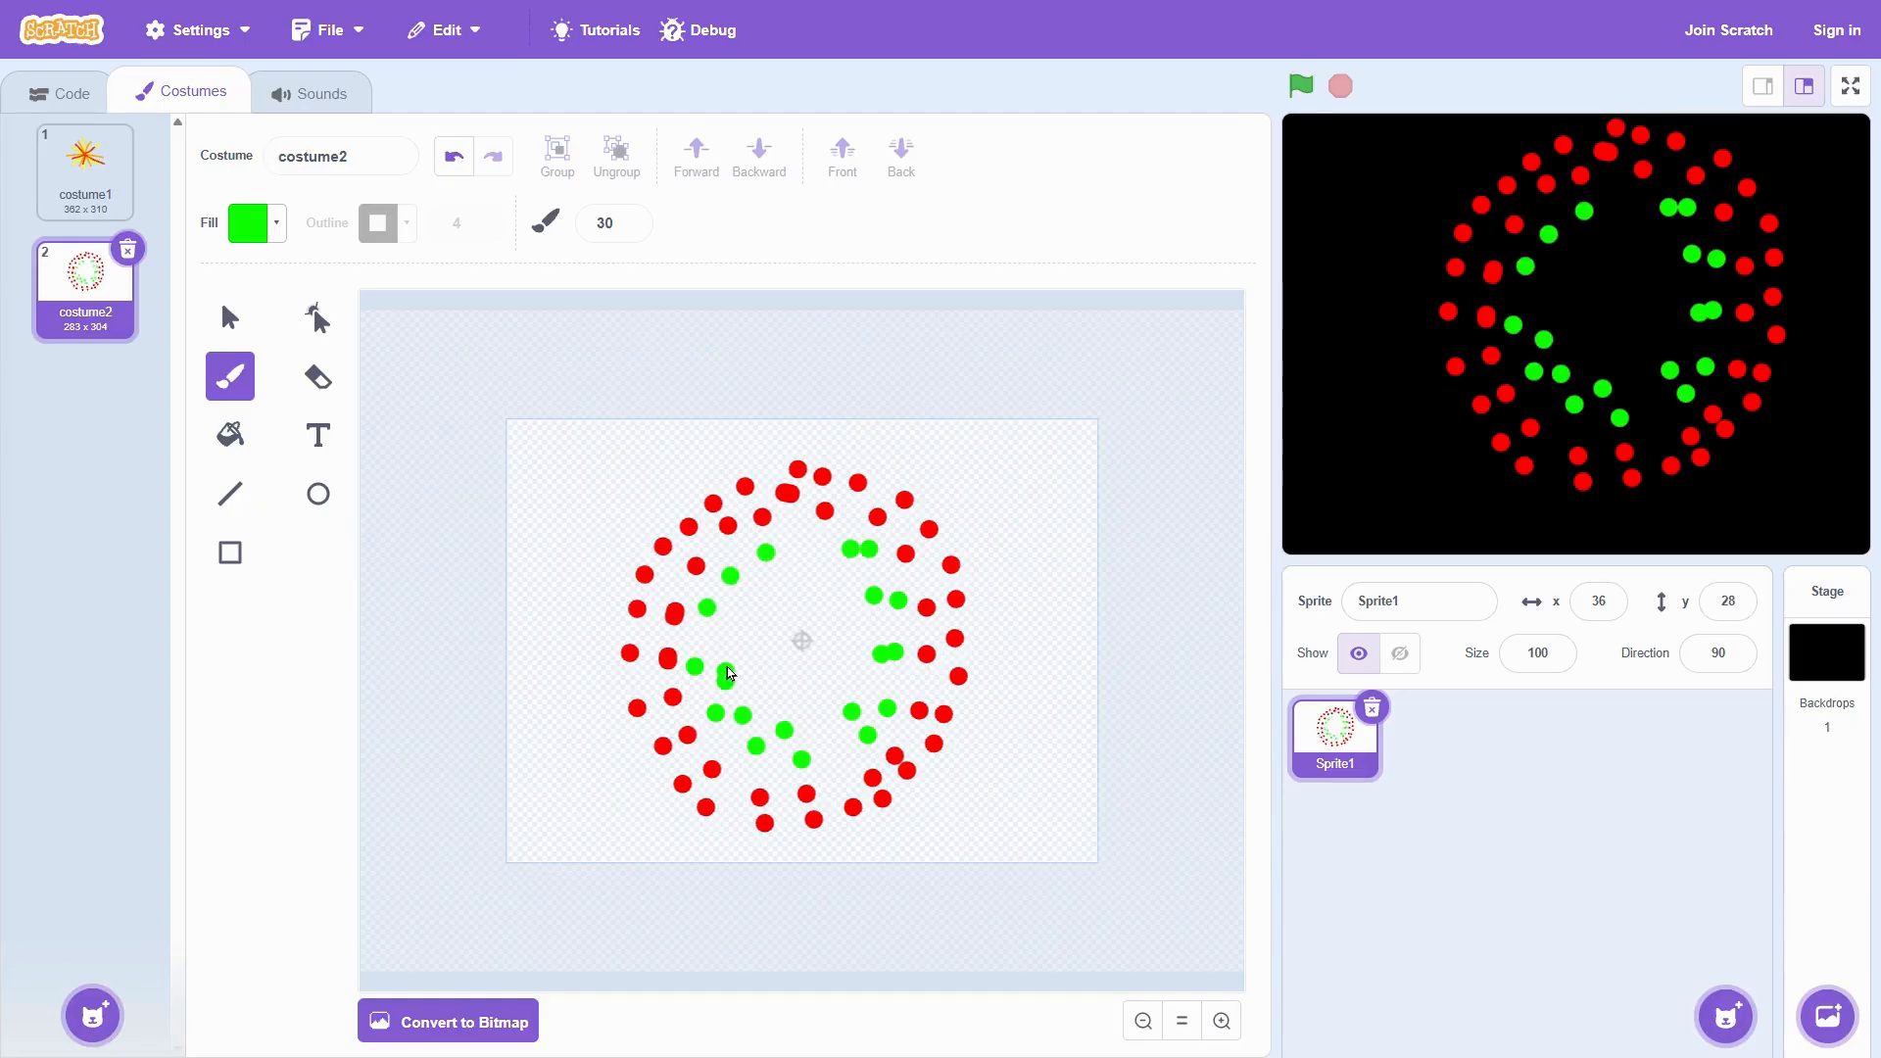
left_click(746, 607)
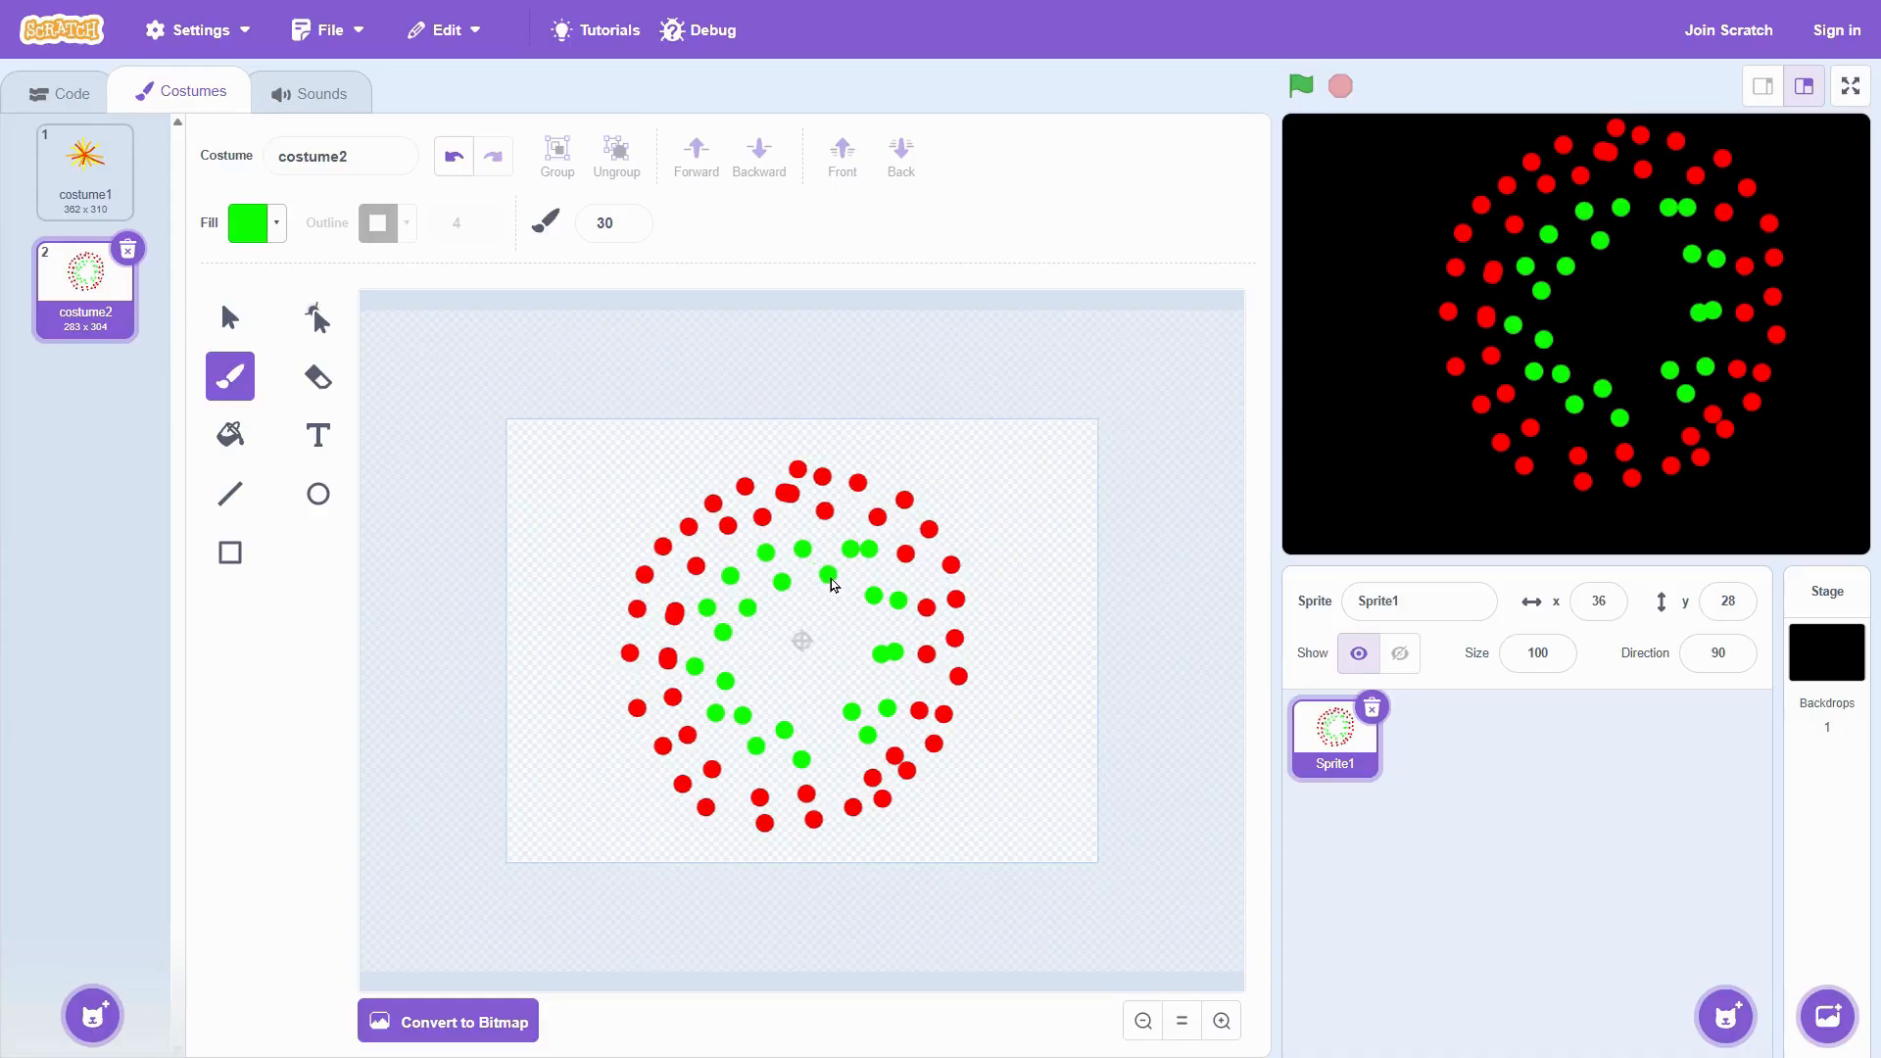
Step: Set the brush color to yellow-green (19) and paint ten dots filling the centre of the green rings
left_click(277, 224)
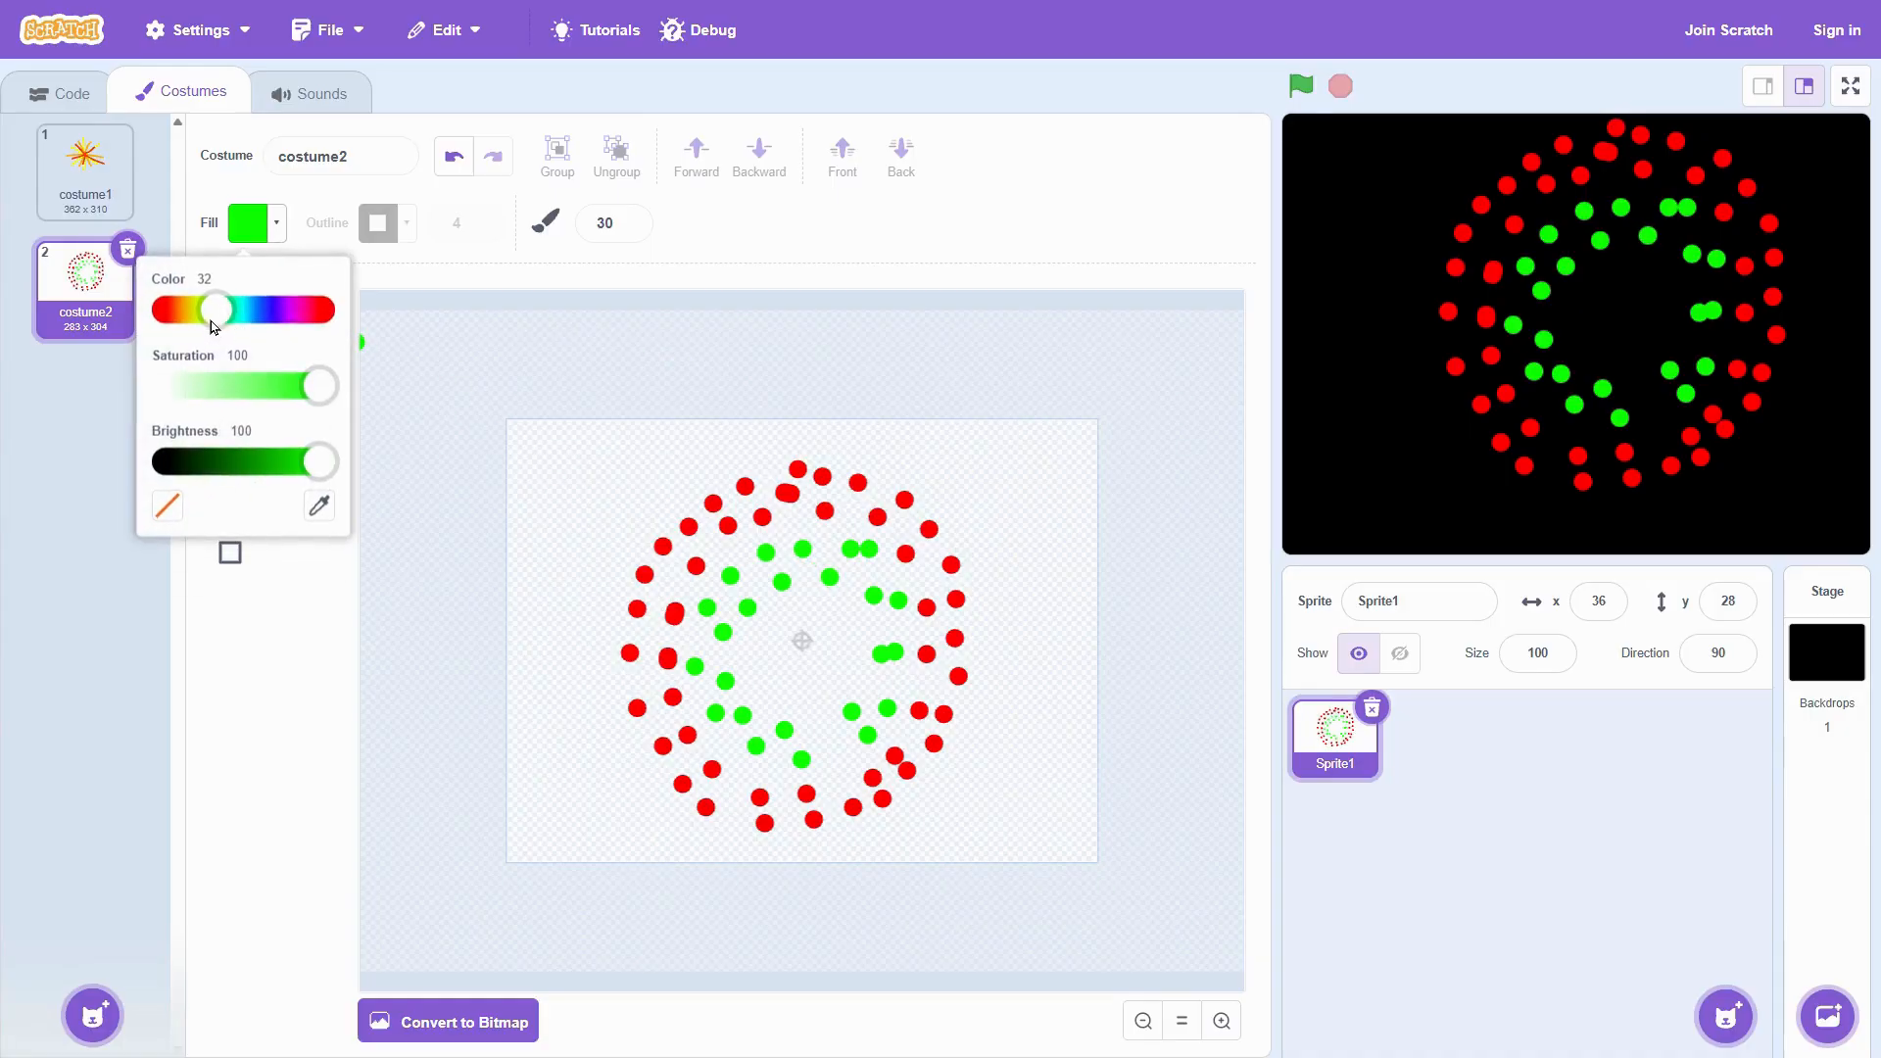
left_click_drag(218, 310, 197, 312)
left_click(834, 621)
left_click(836, 667)
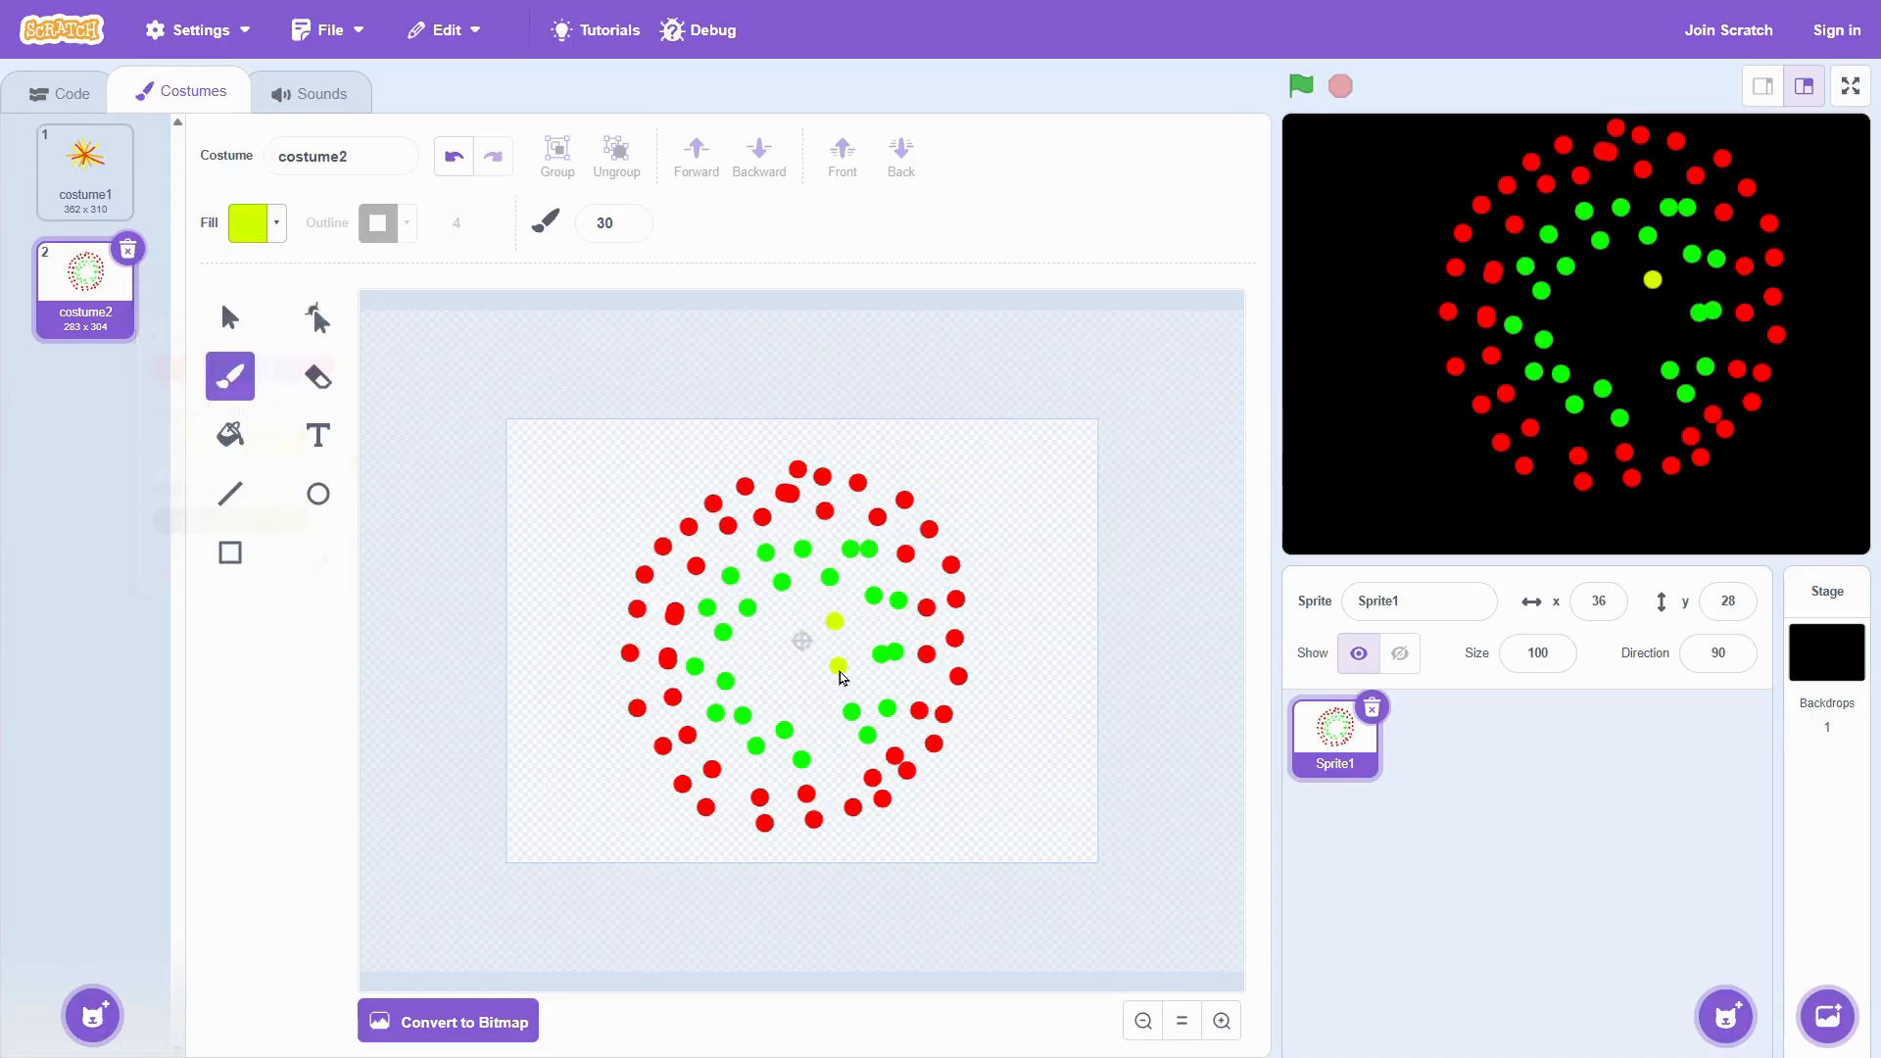
left_click(803, 696)
left_click(748, 681)
left_click(745, 650)
left_click(819, 655)
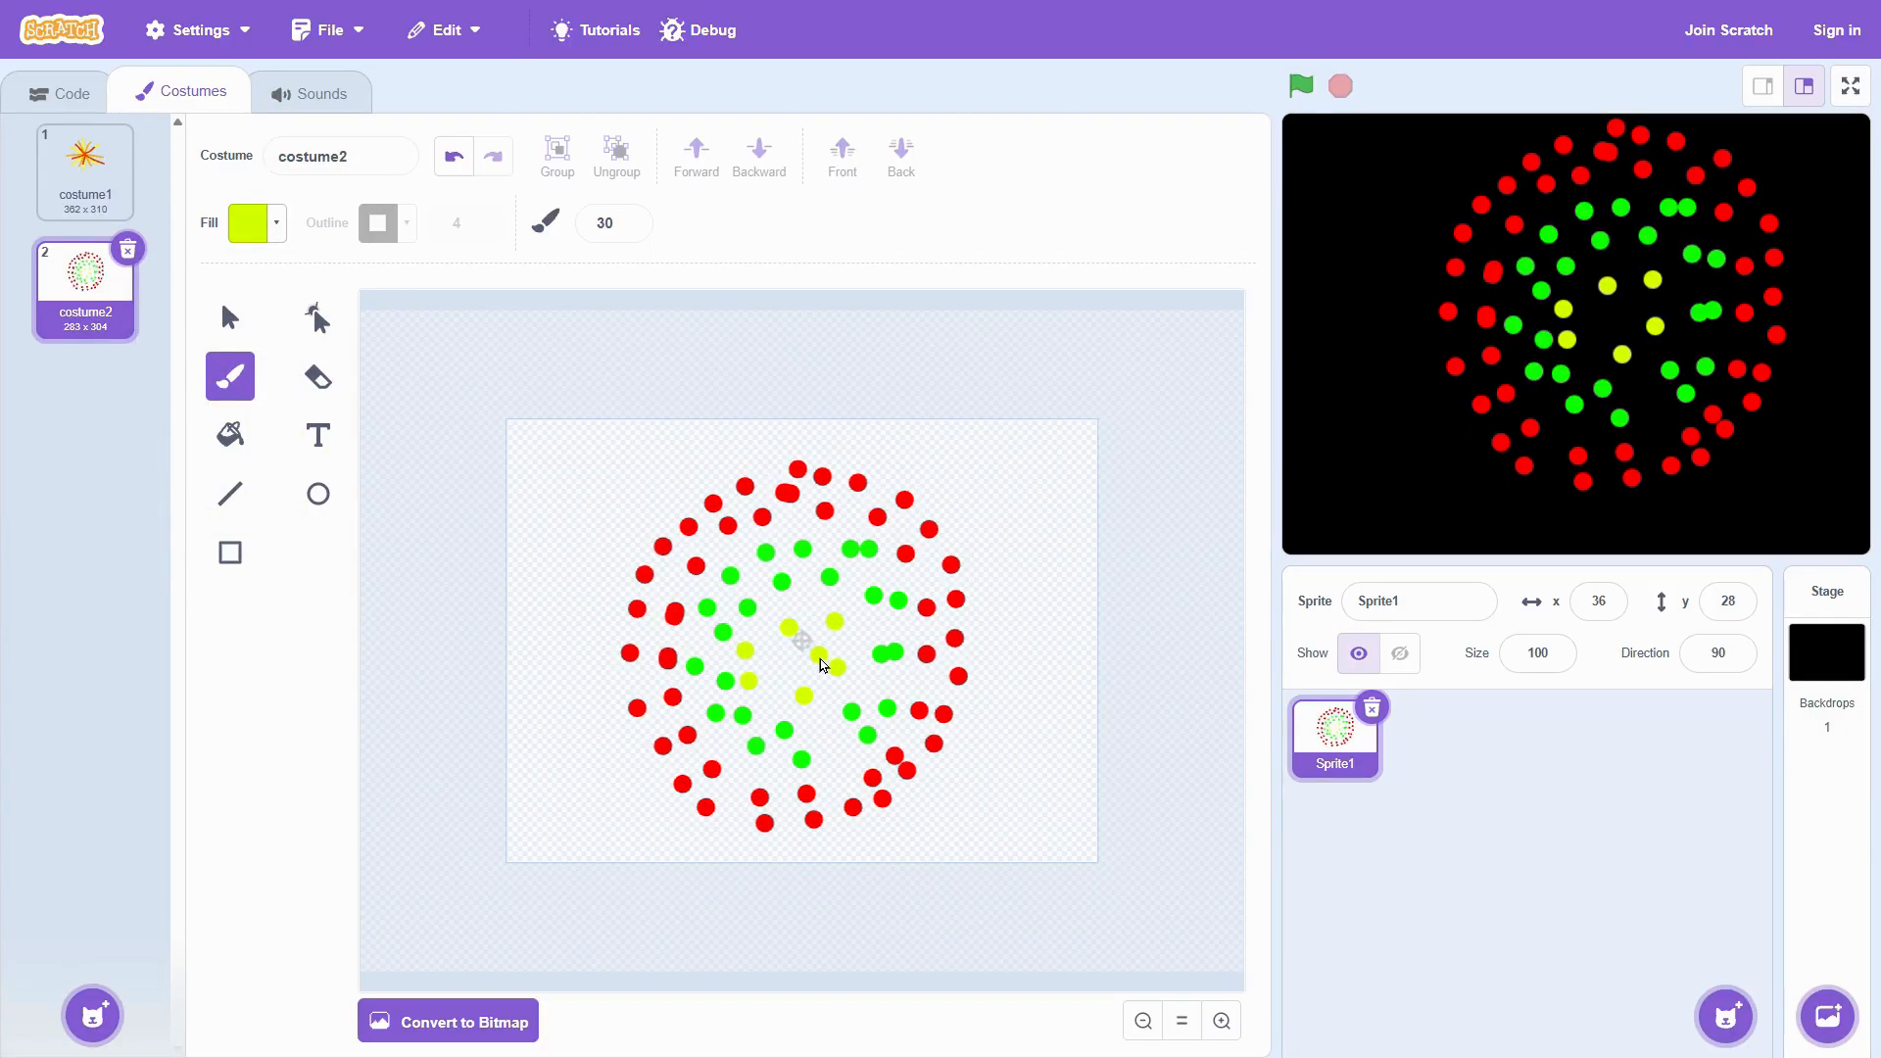
left_click(785, 676)
left_click(763, 632)
left_click(812, 613)
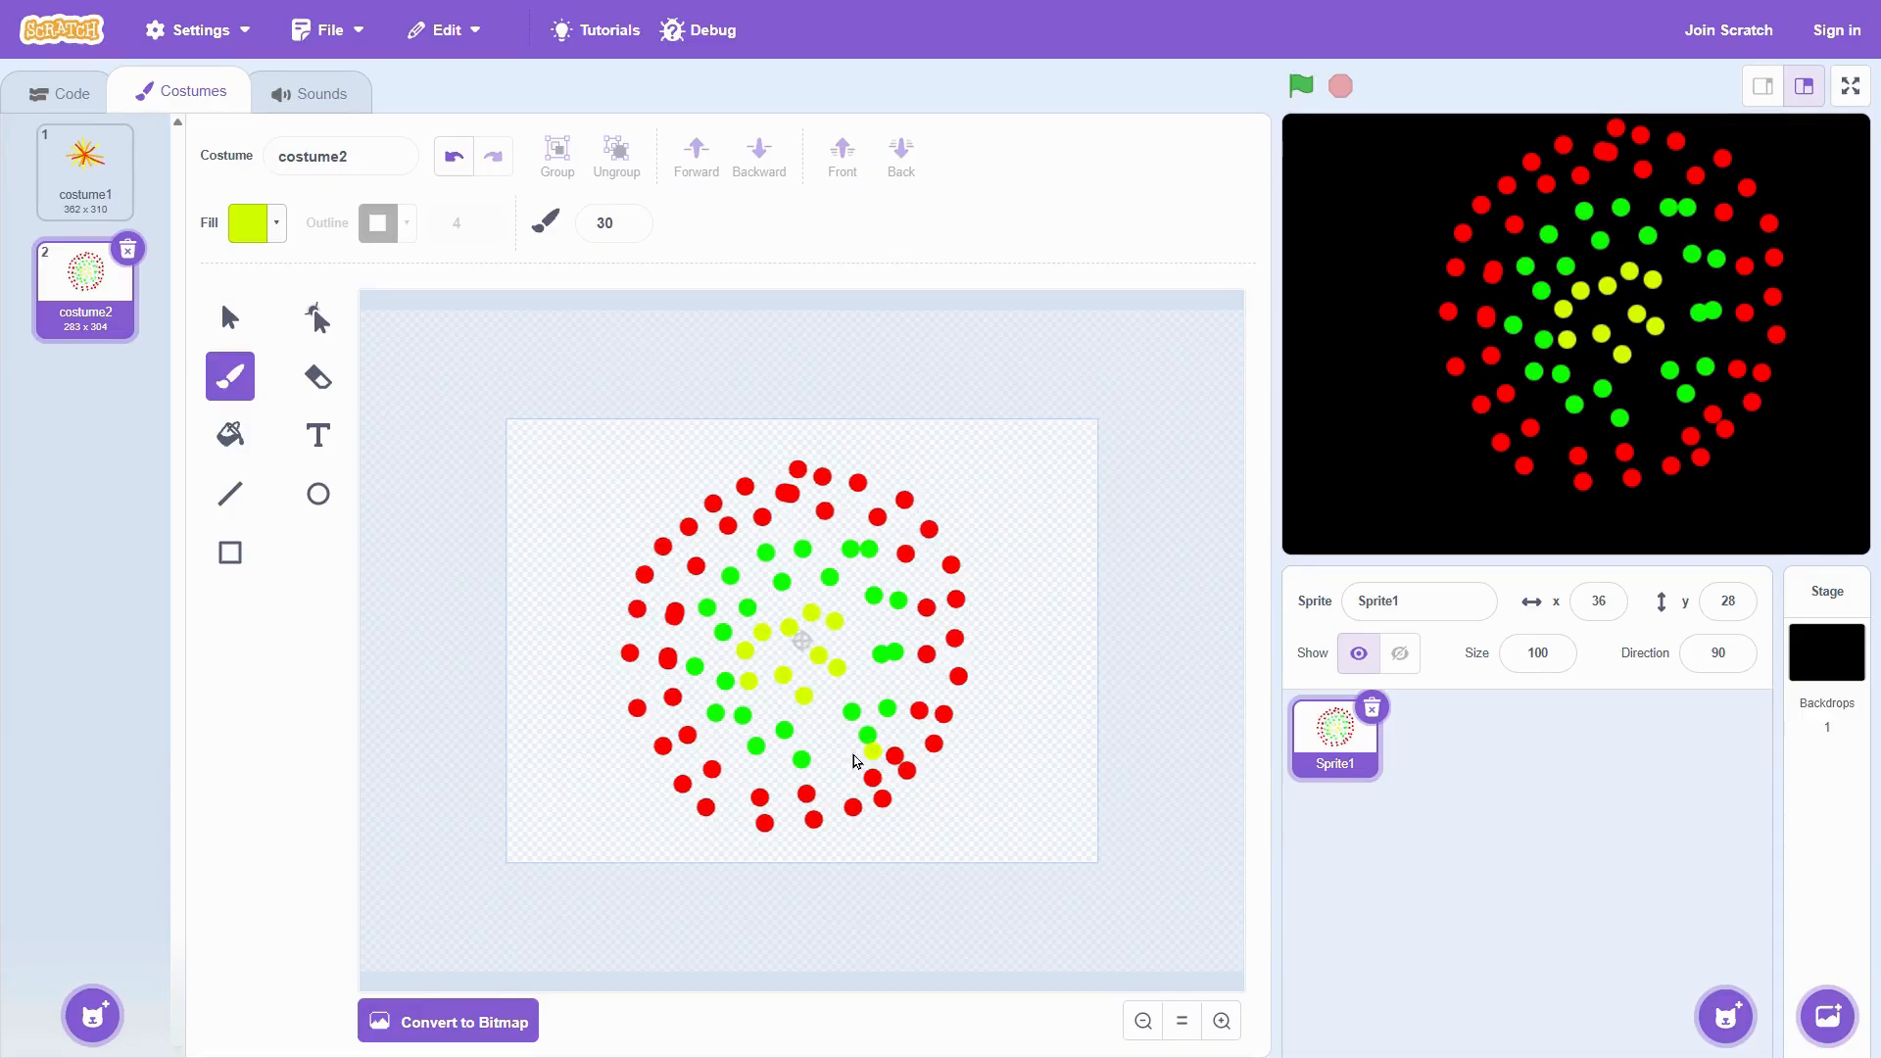
left_click(760, 722)
Step: Add a blank third costume for painting and set the brush color to purple (79)
mouse_move(93, 1016)
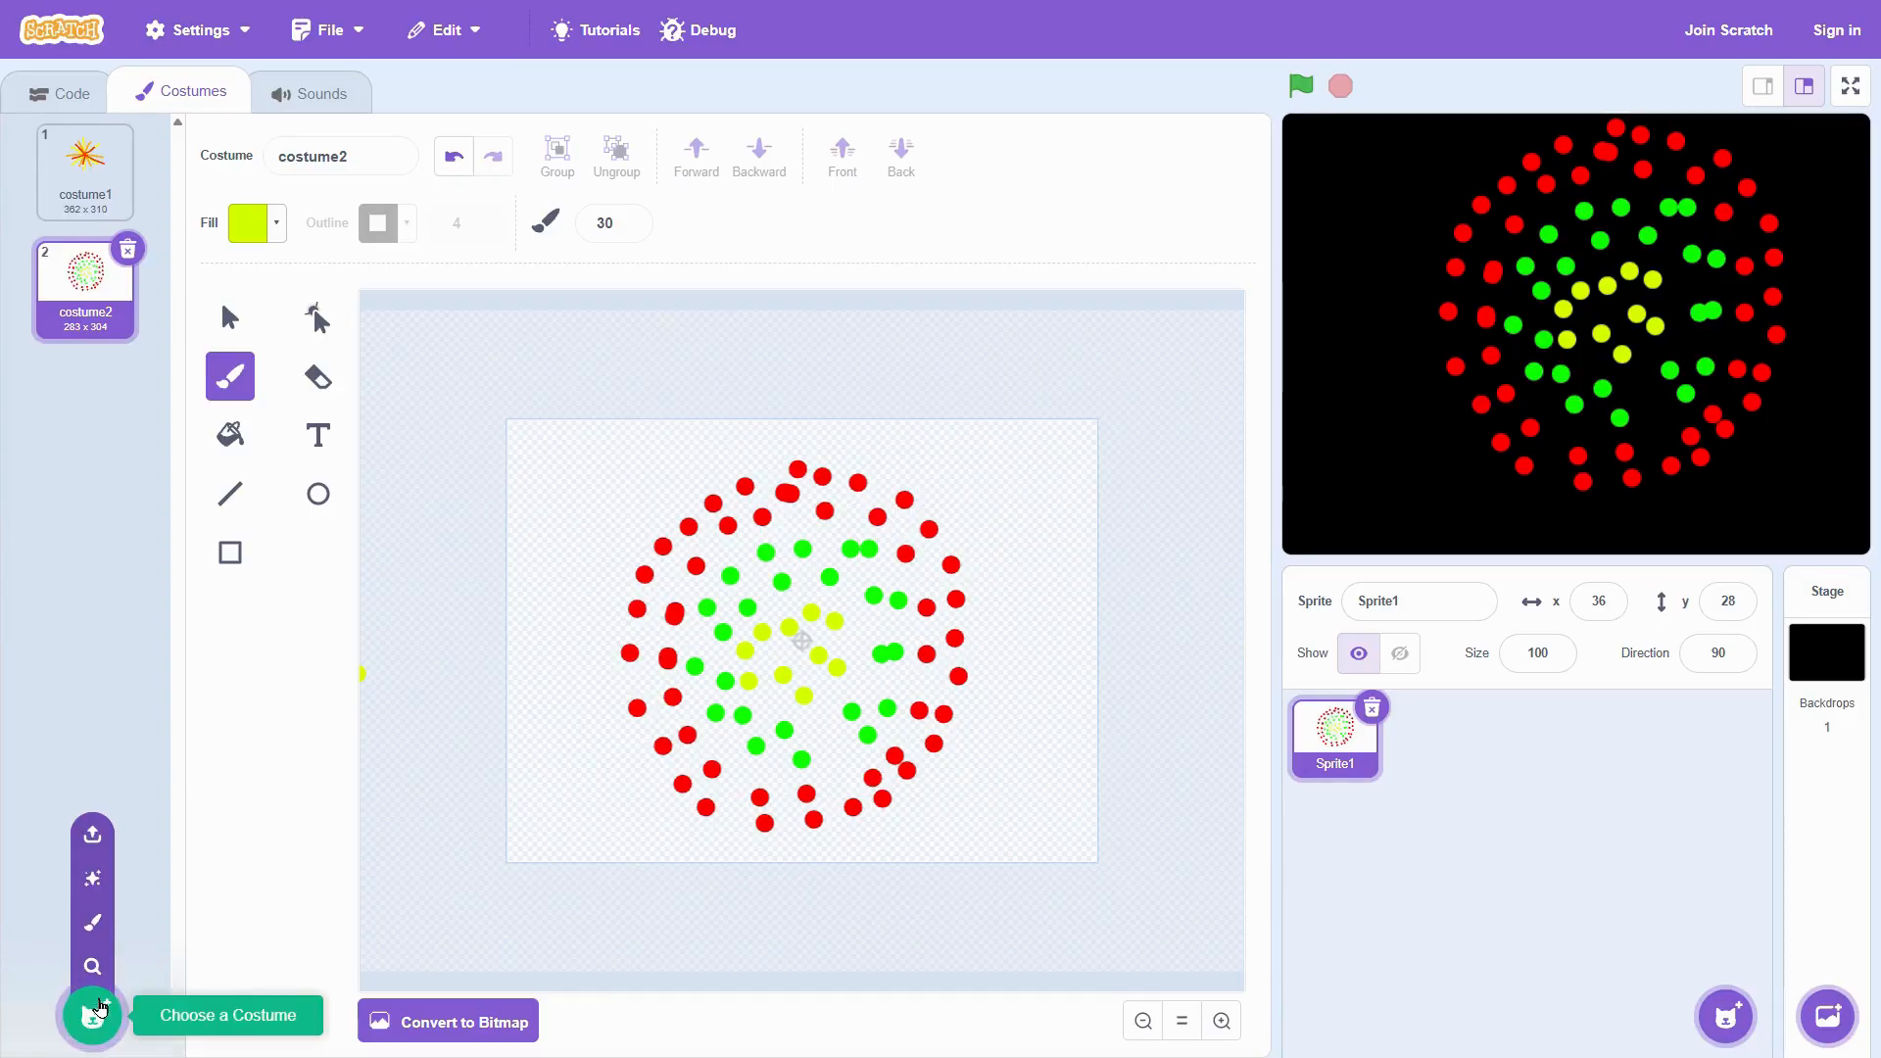
left_click(95, 926)
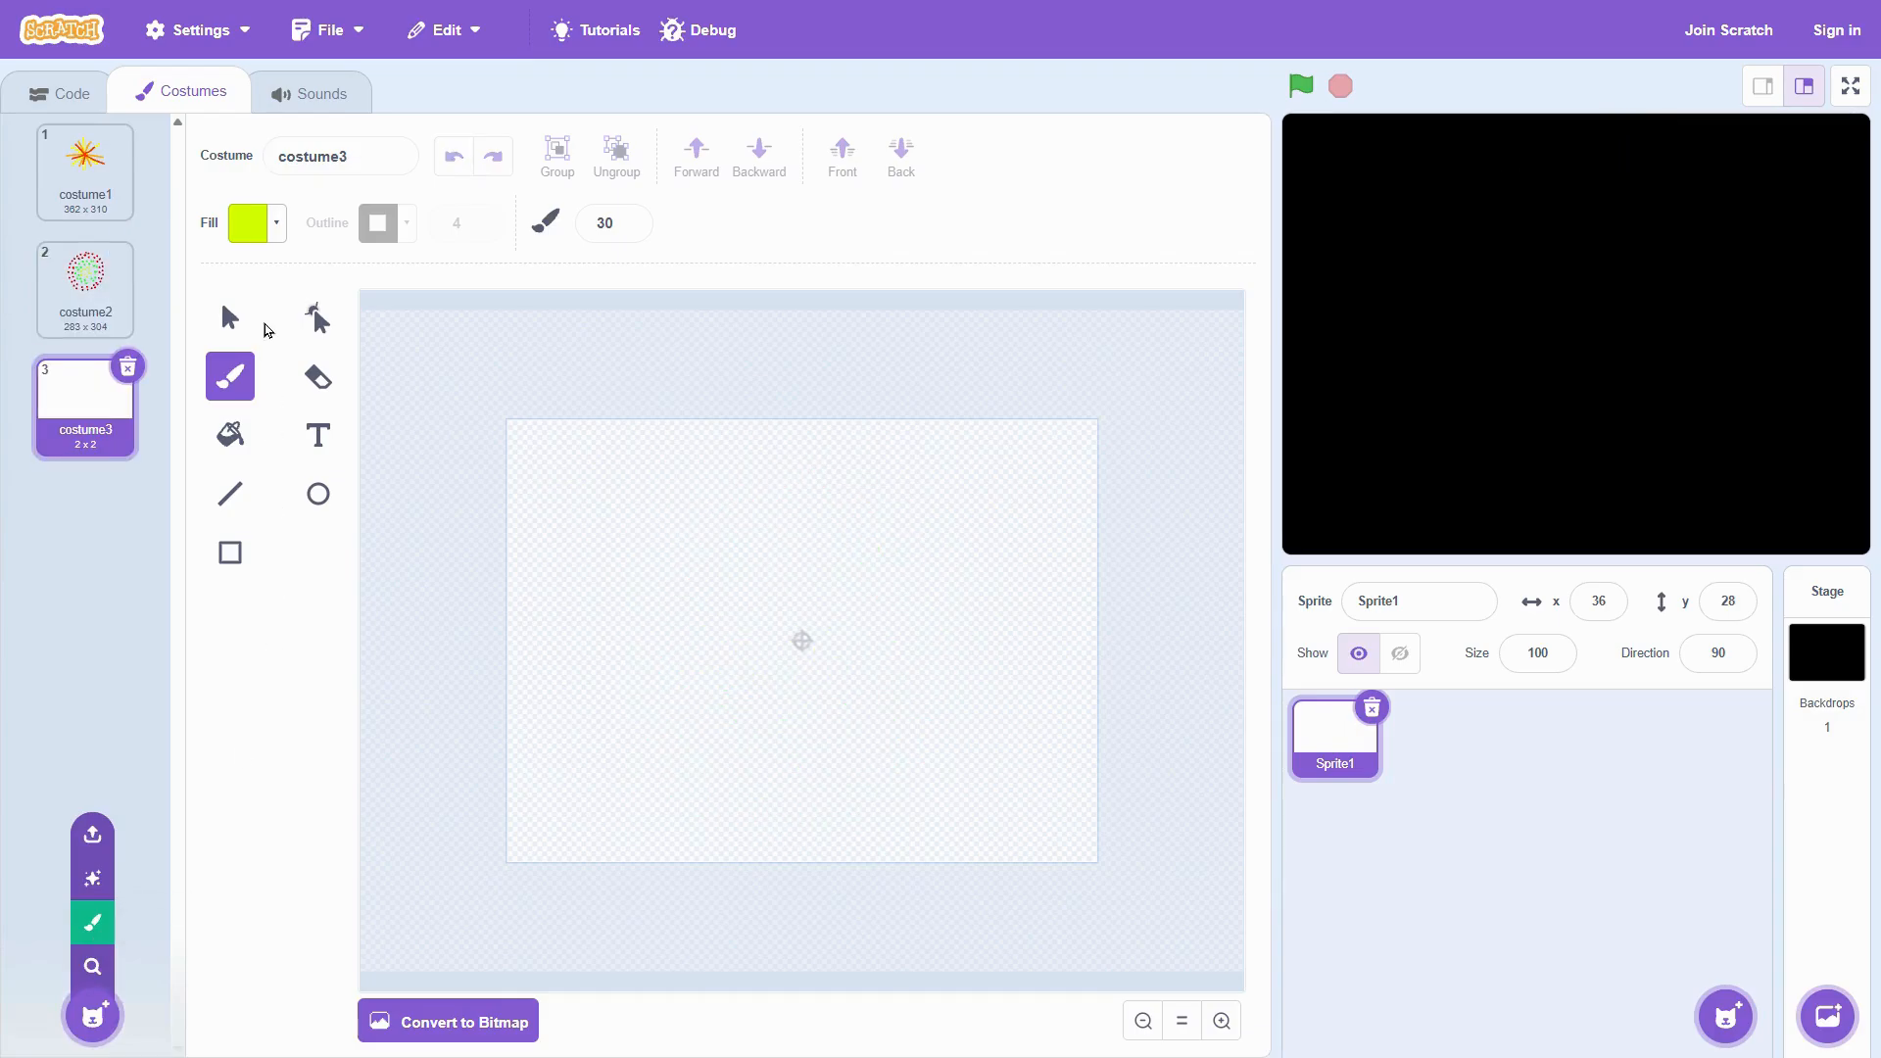
left_click(285, 243)
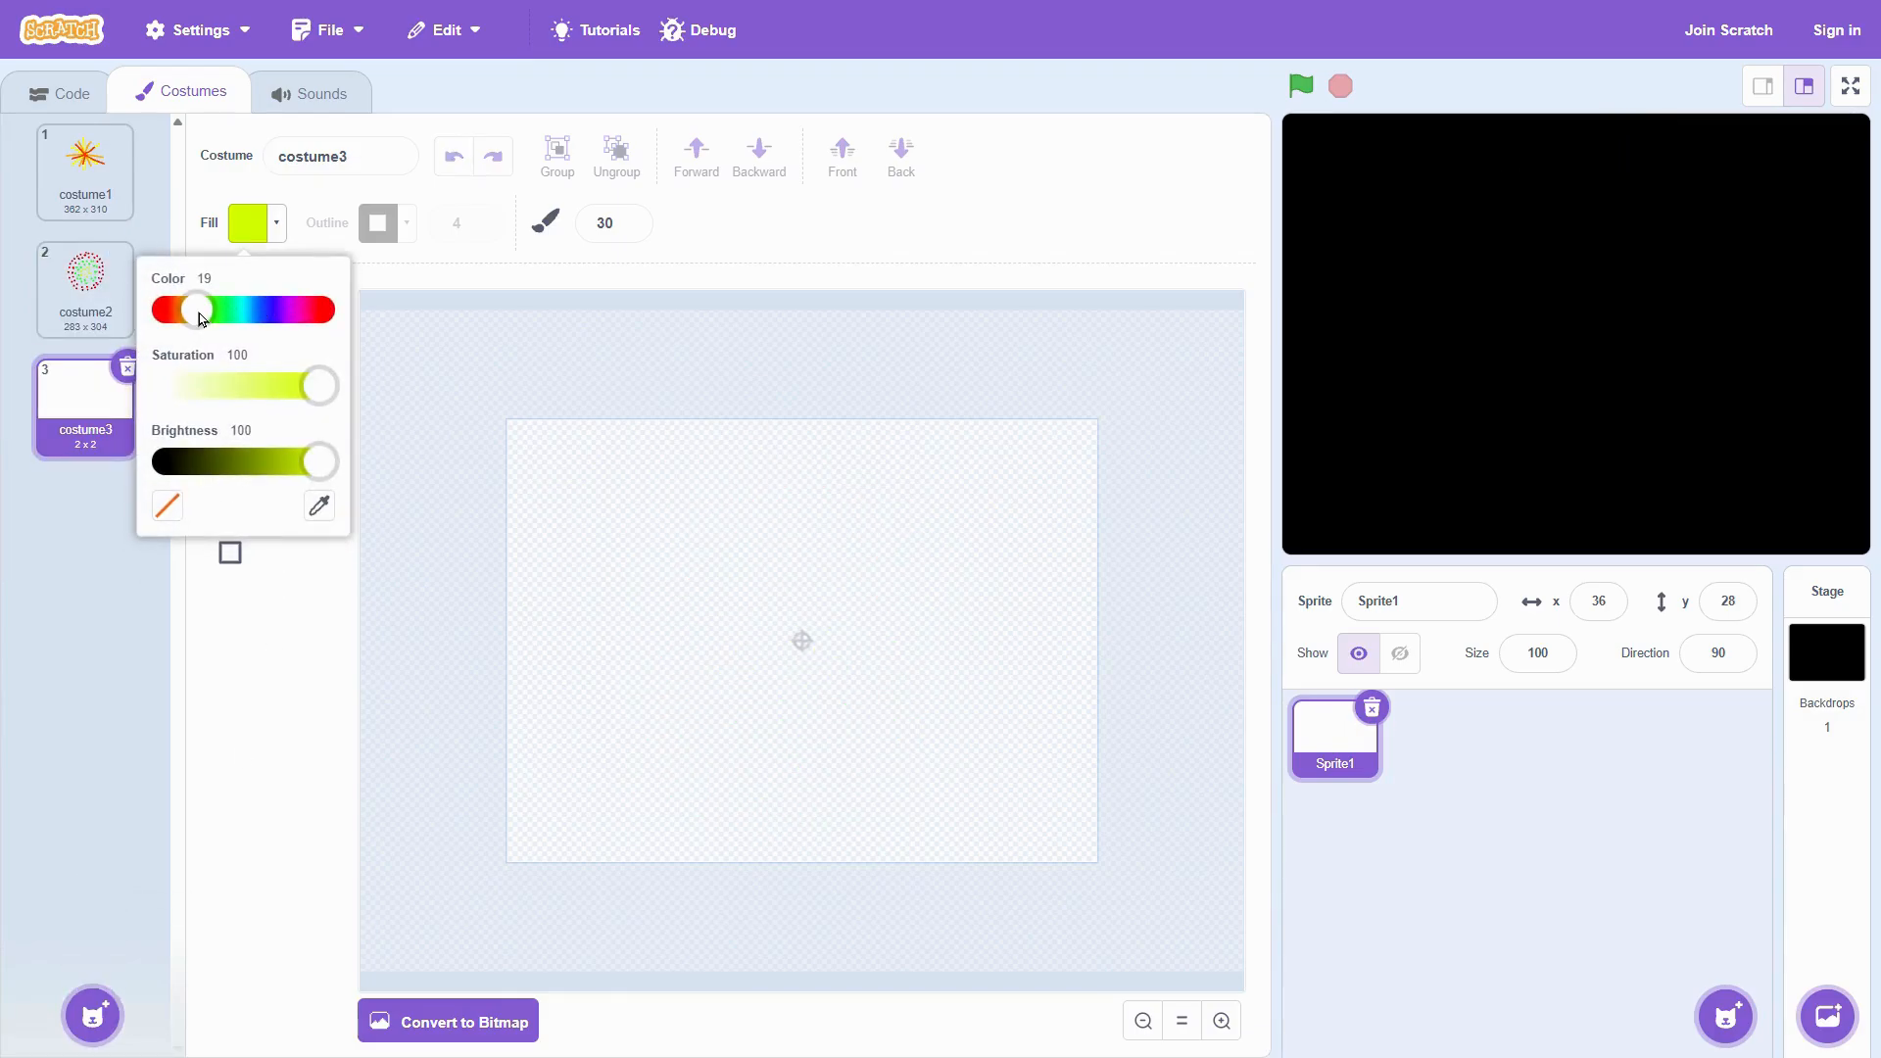
left_click_drag(198, 312, 290, 321)
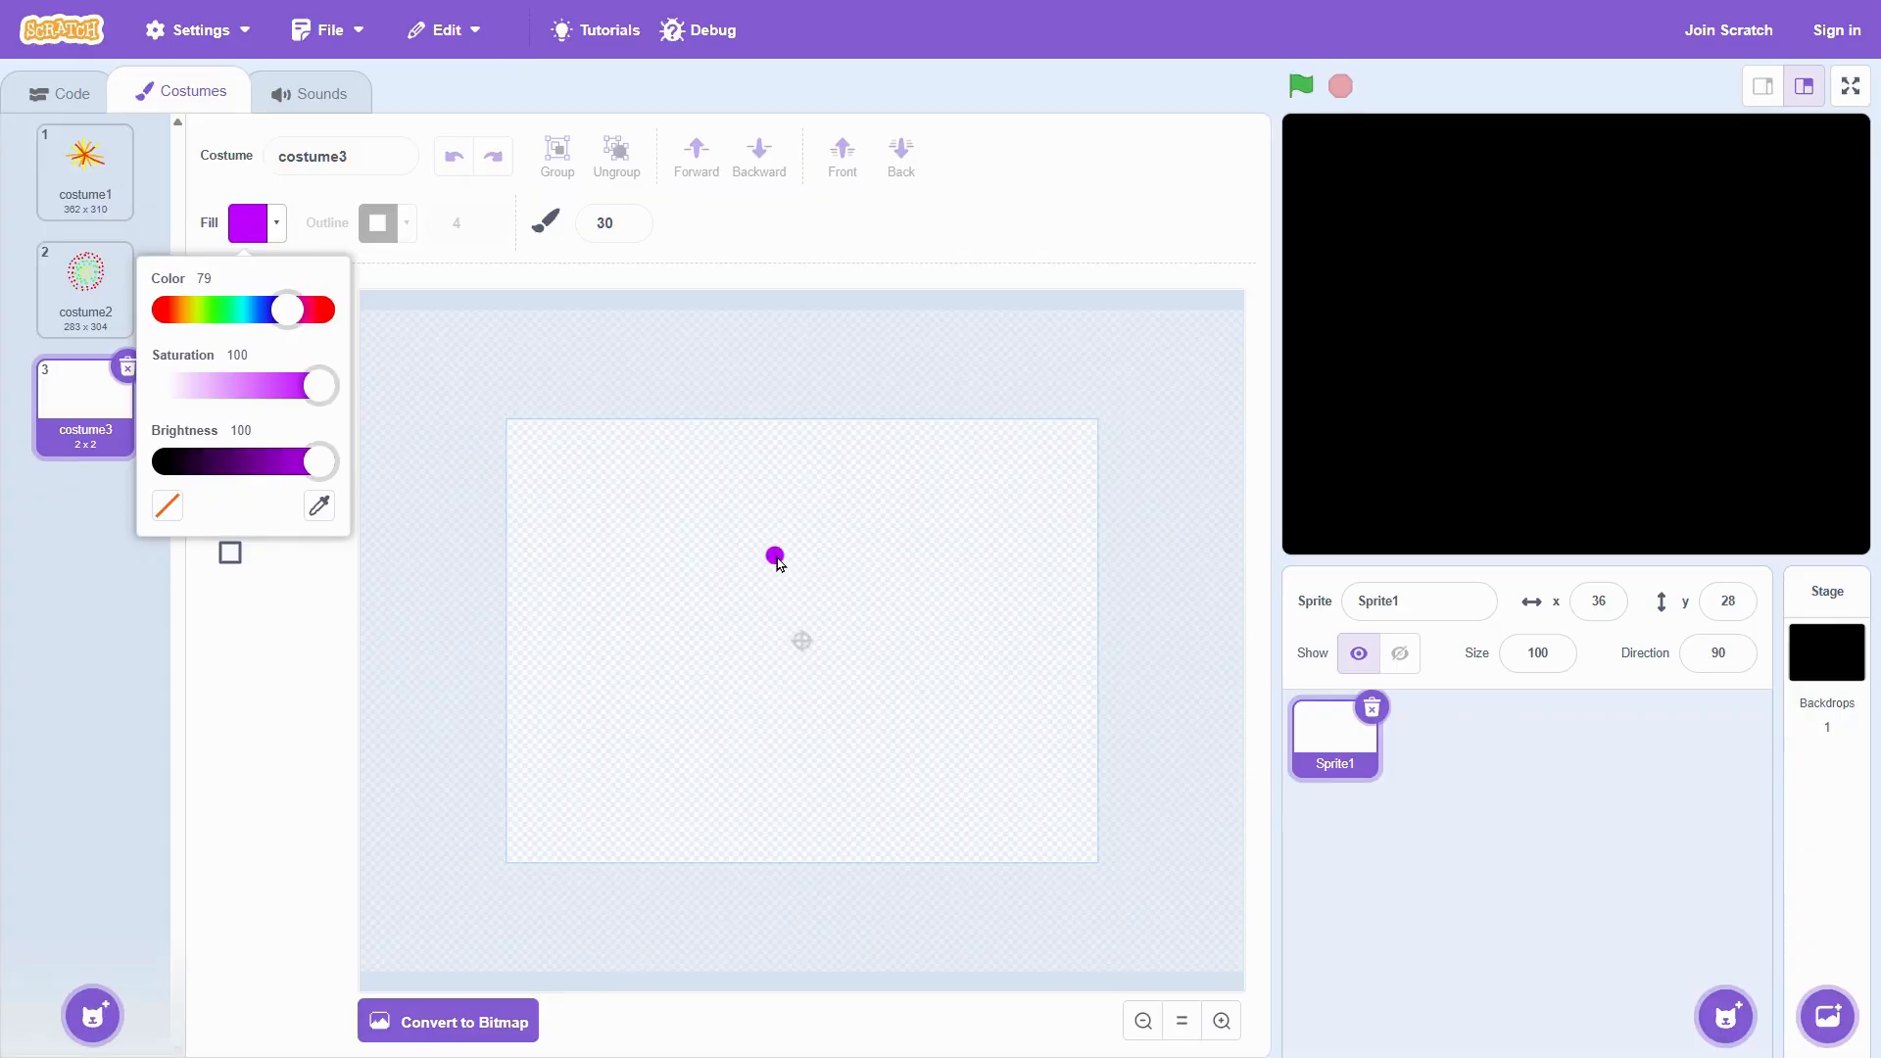
Step: Scatter eighteen purple dots loosely around the canvas centre in costume3
left_click(774, 553)
left_click(891, 539)
left_click(796, 666)
left_click(675, 614)
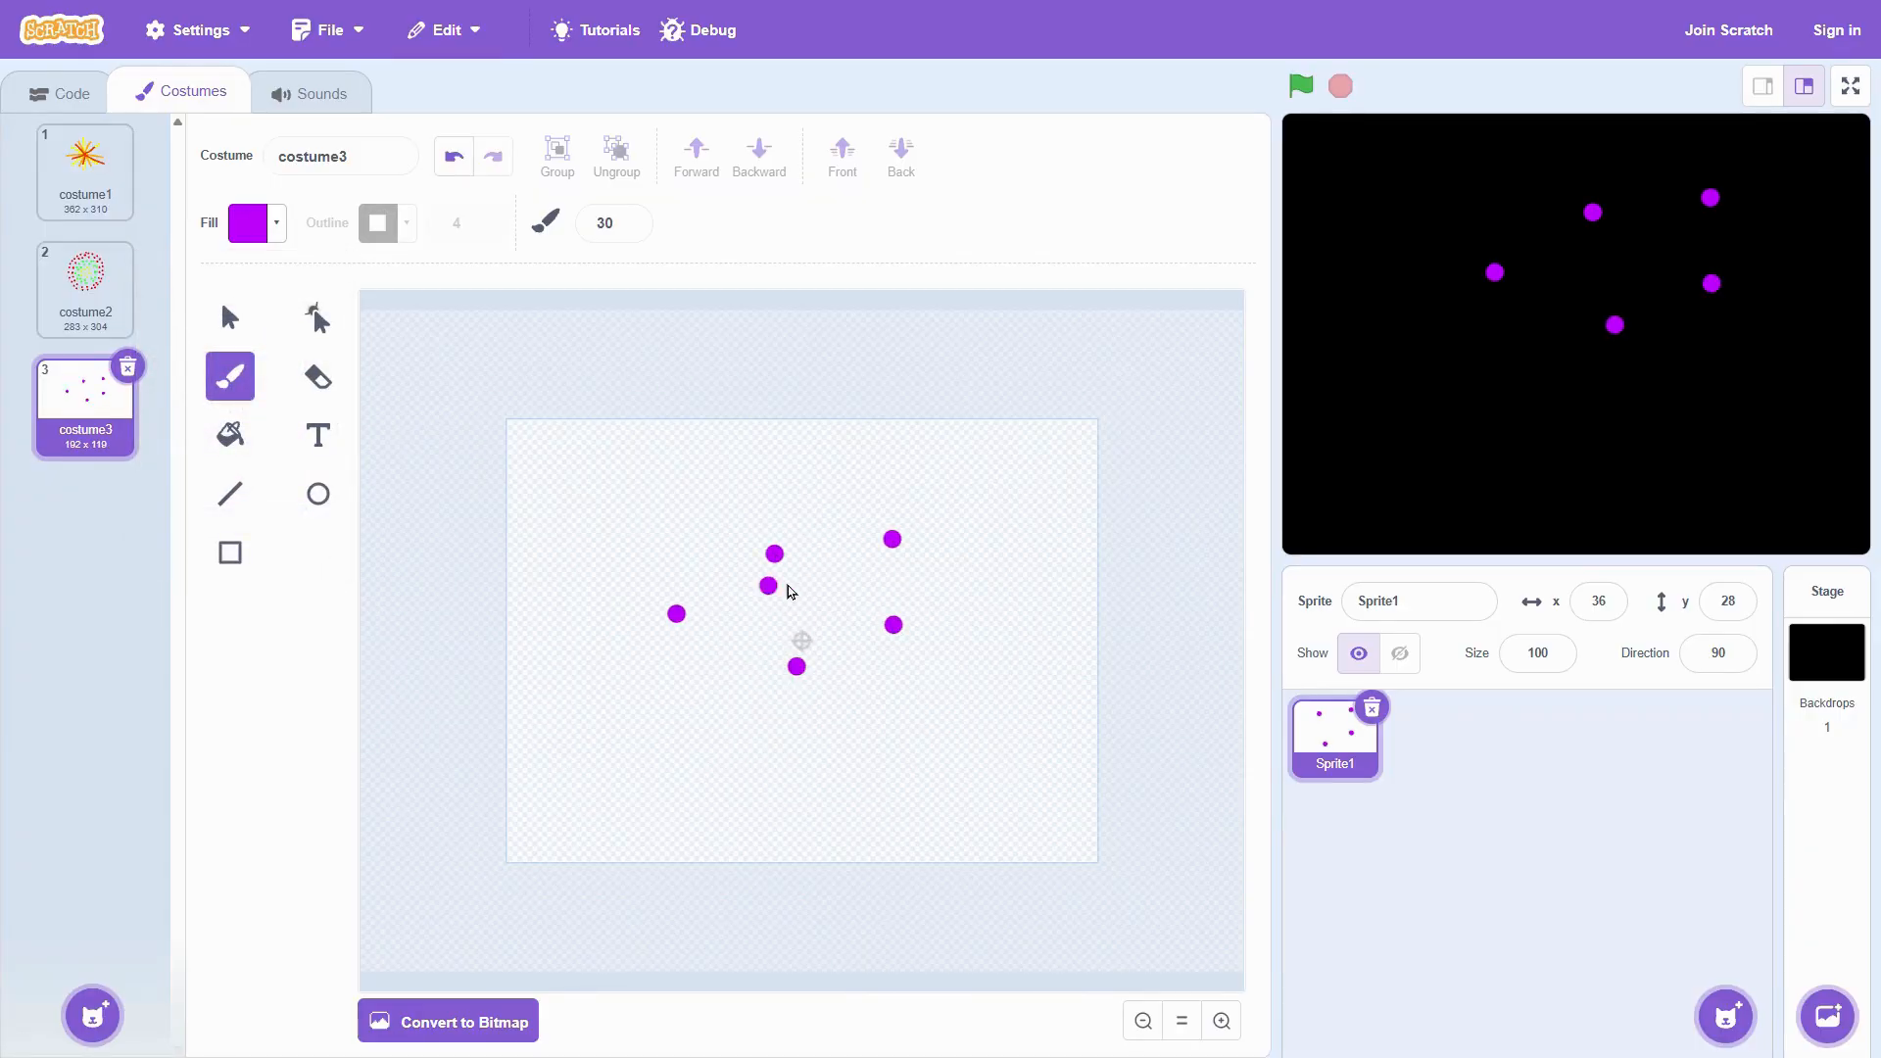
left_click(807, 575)
left_click(854, 647)
left_click(923, 685)
left_click(848, 711)
left_click(822, 718)
left_click(765, 745)
left_click(665, 658)
left_click(768, 602)
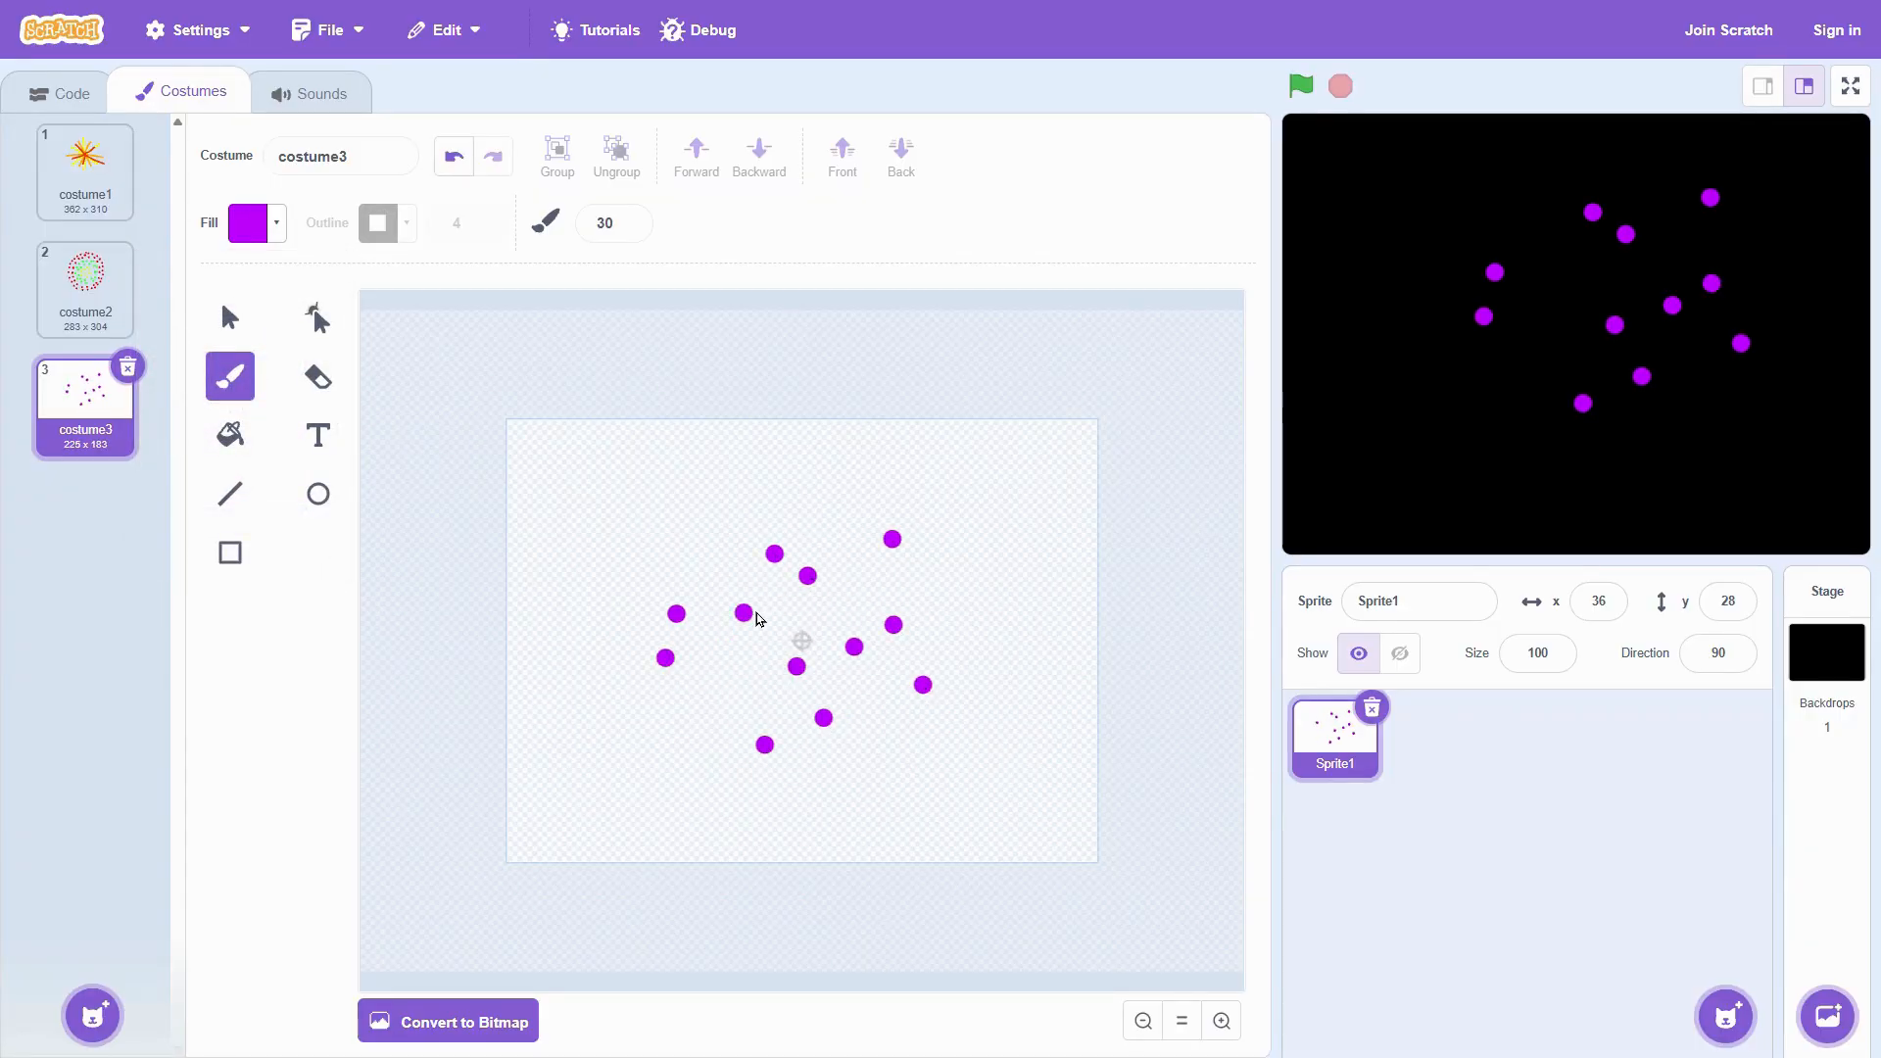
left_click(699, 497)
left_click(797, 502)
left_click(829, 564)
left_click(840, 583)
left_click(738, 655)
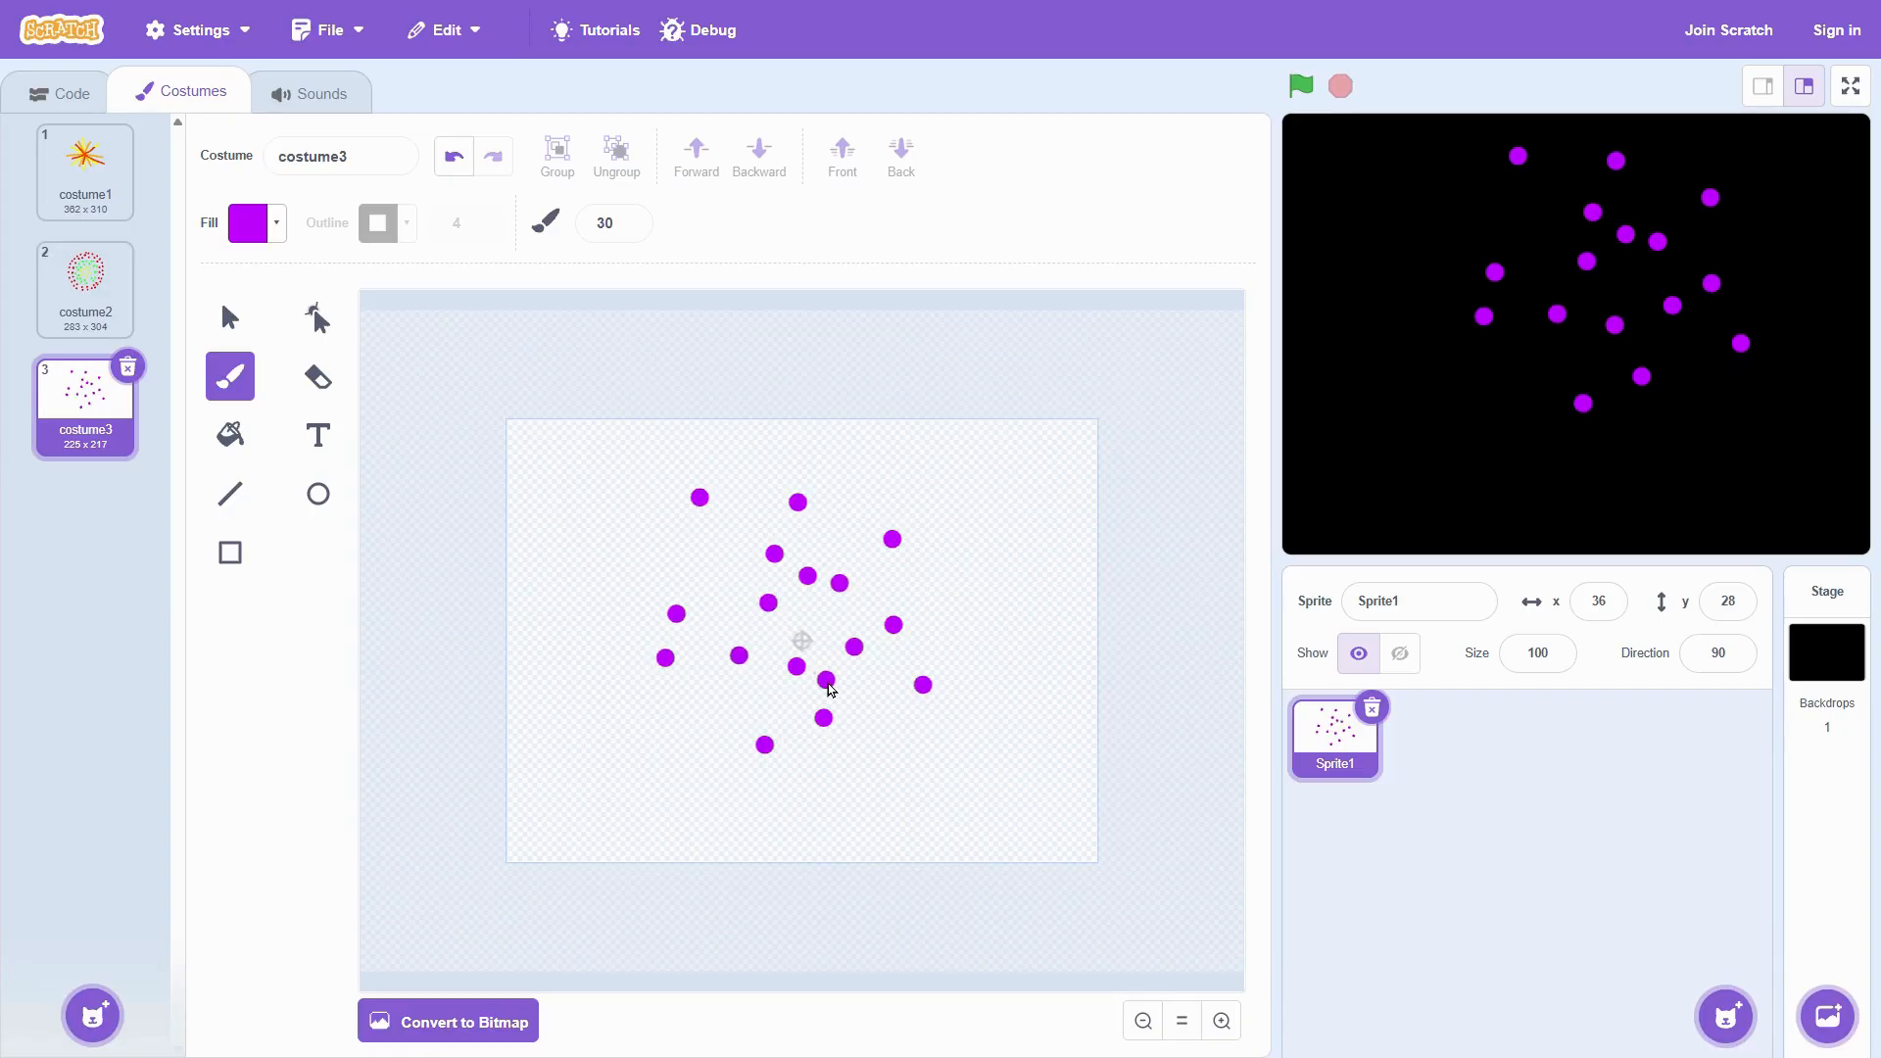
left_click(825, 679)
left_click(929, 583)
Step: Set the brush color to green (38) and scatter eleven green dots among the purple ones
left_click(280, 228)
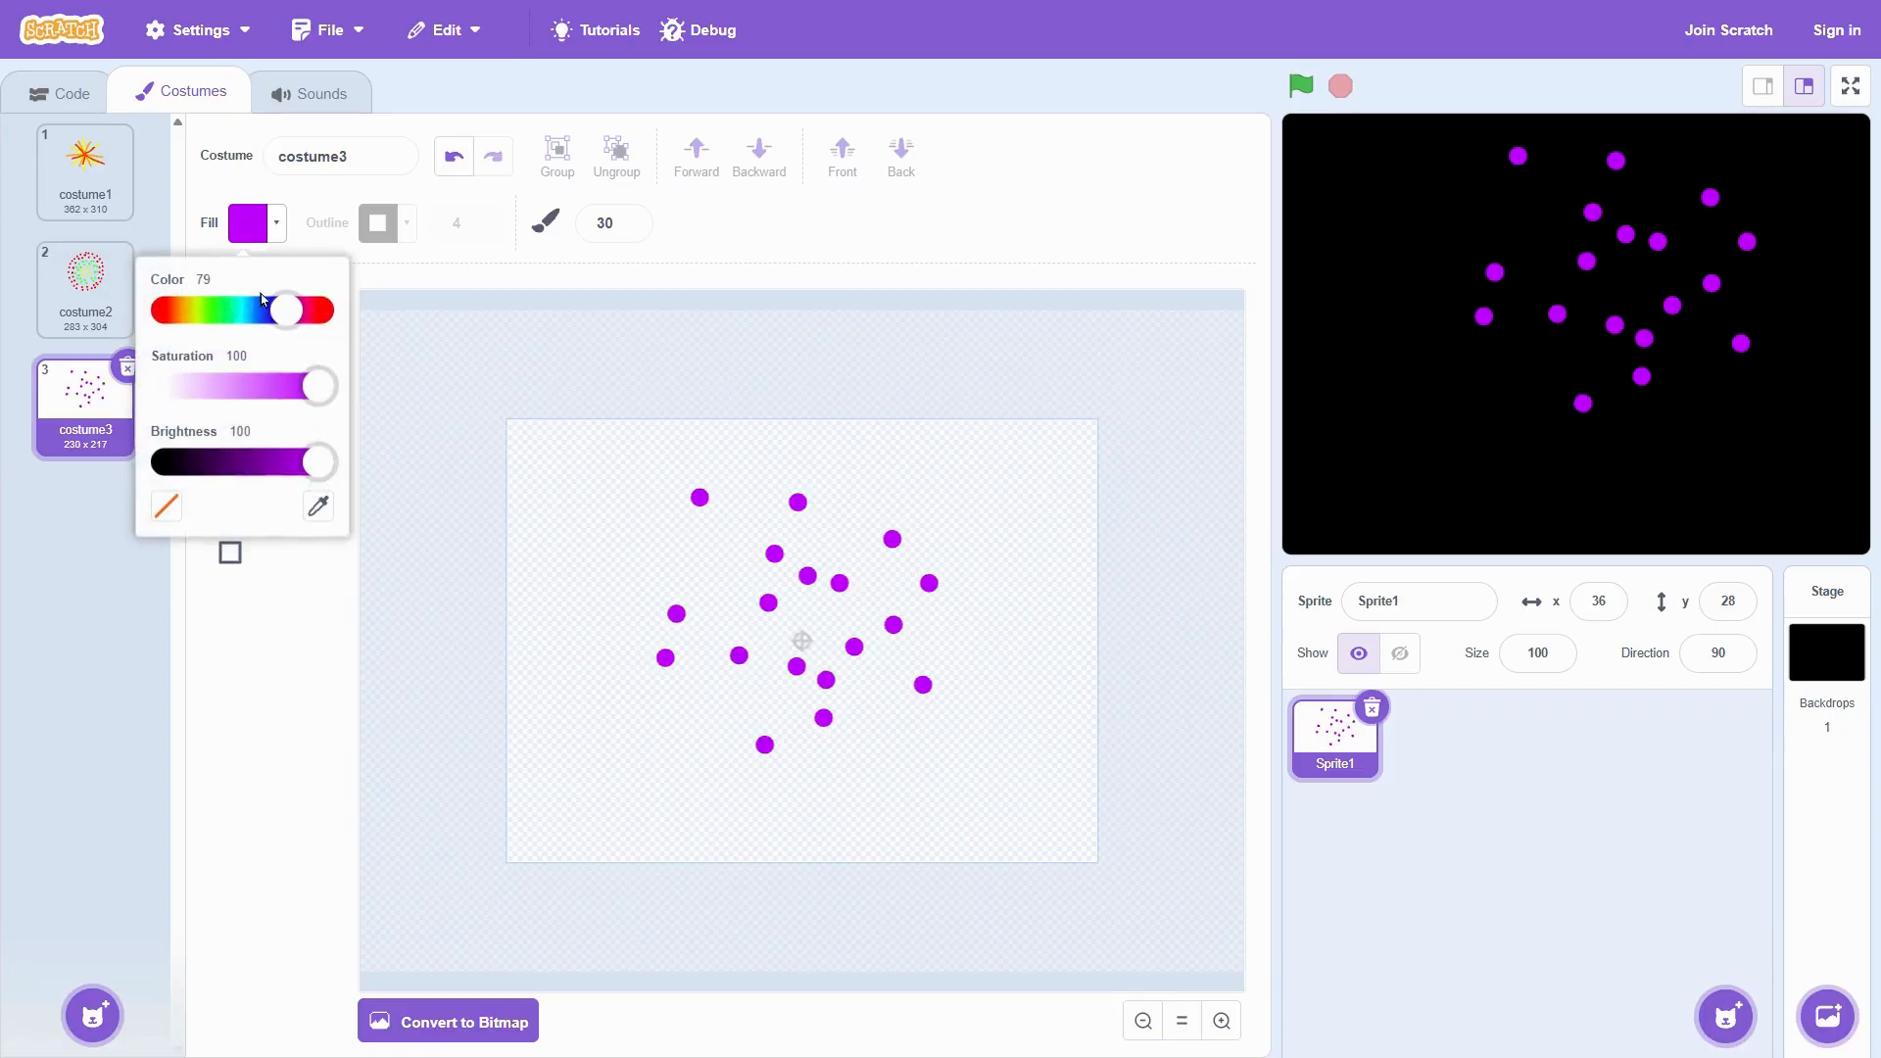
left_click_drag(285, 310, 225, 310)
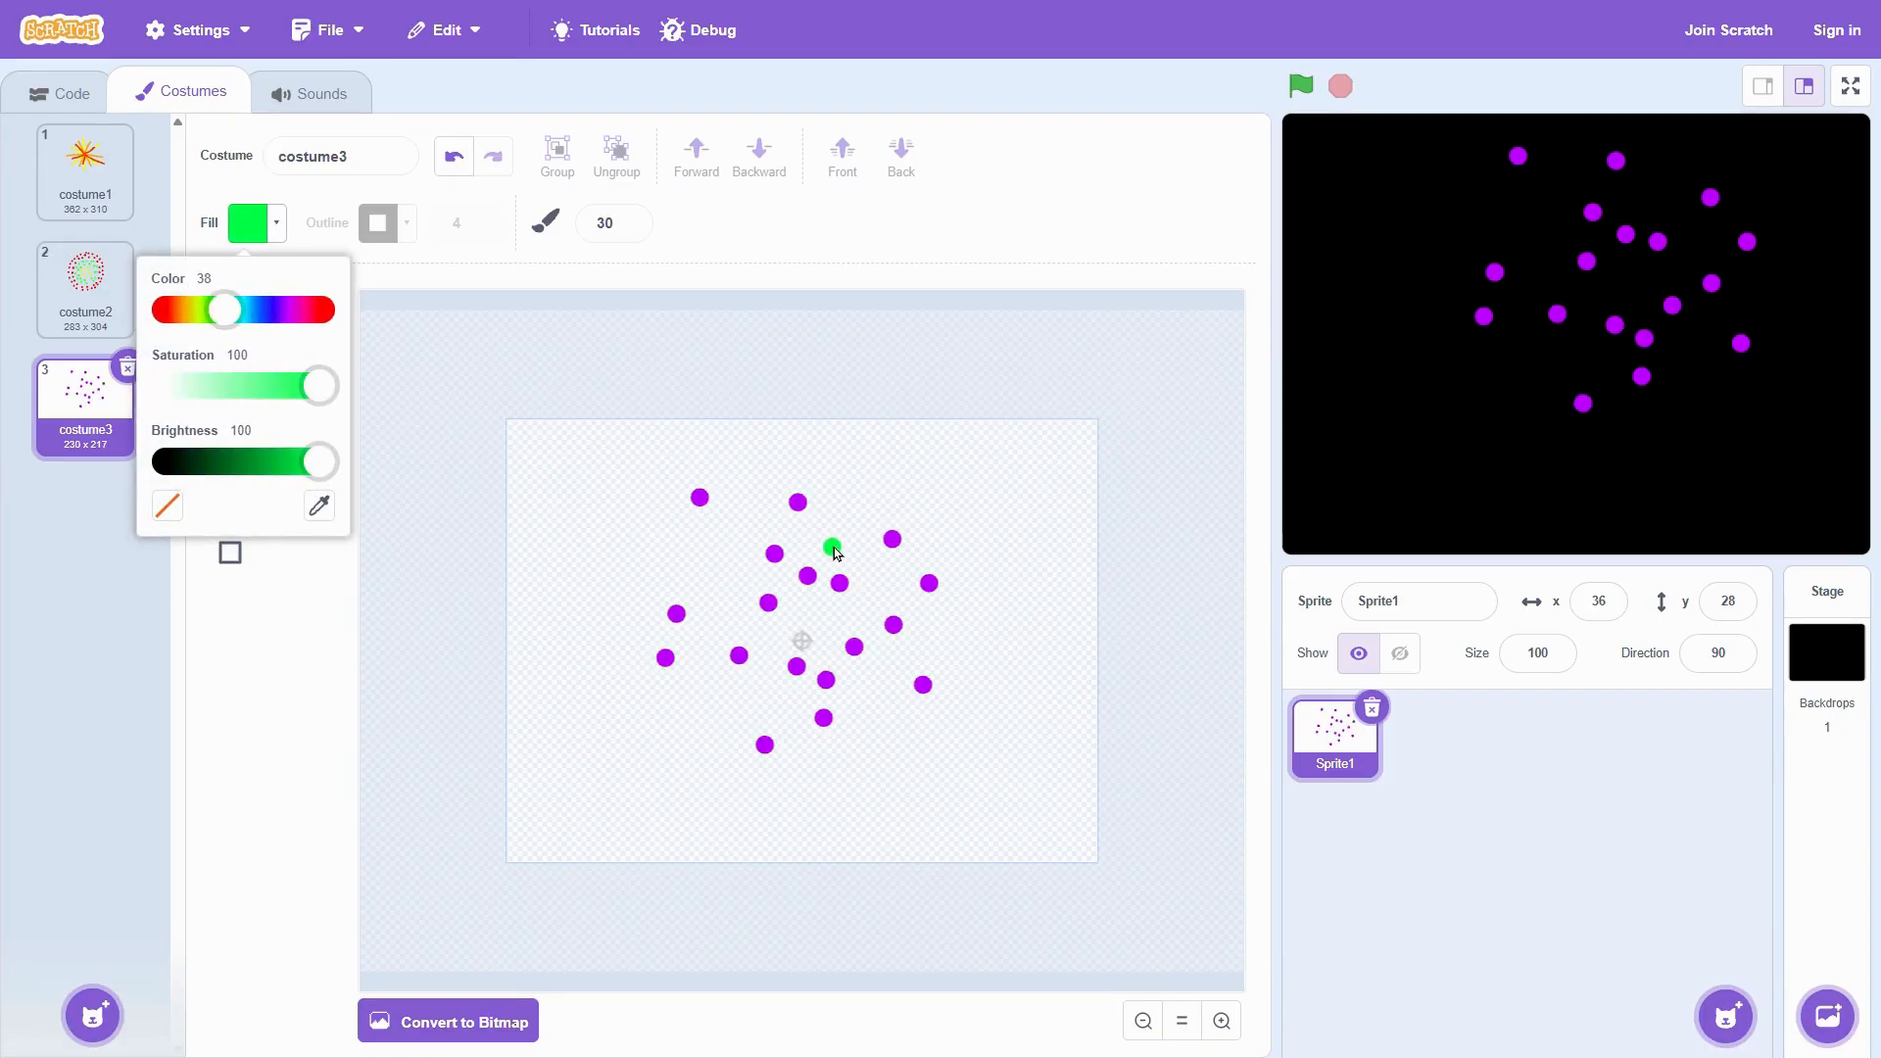
left_click(832, 544)
left_click(870, 577)
left_click(784, 614)
left_click(908, 683)
left_click(845, 691)
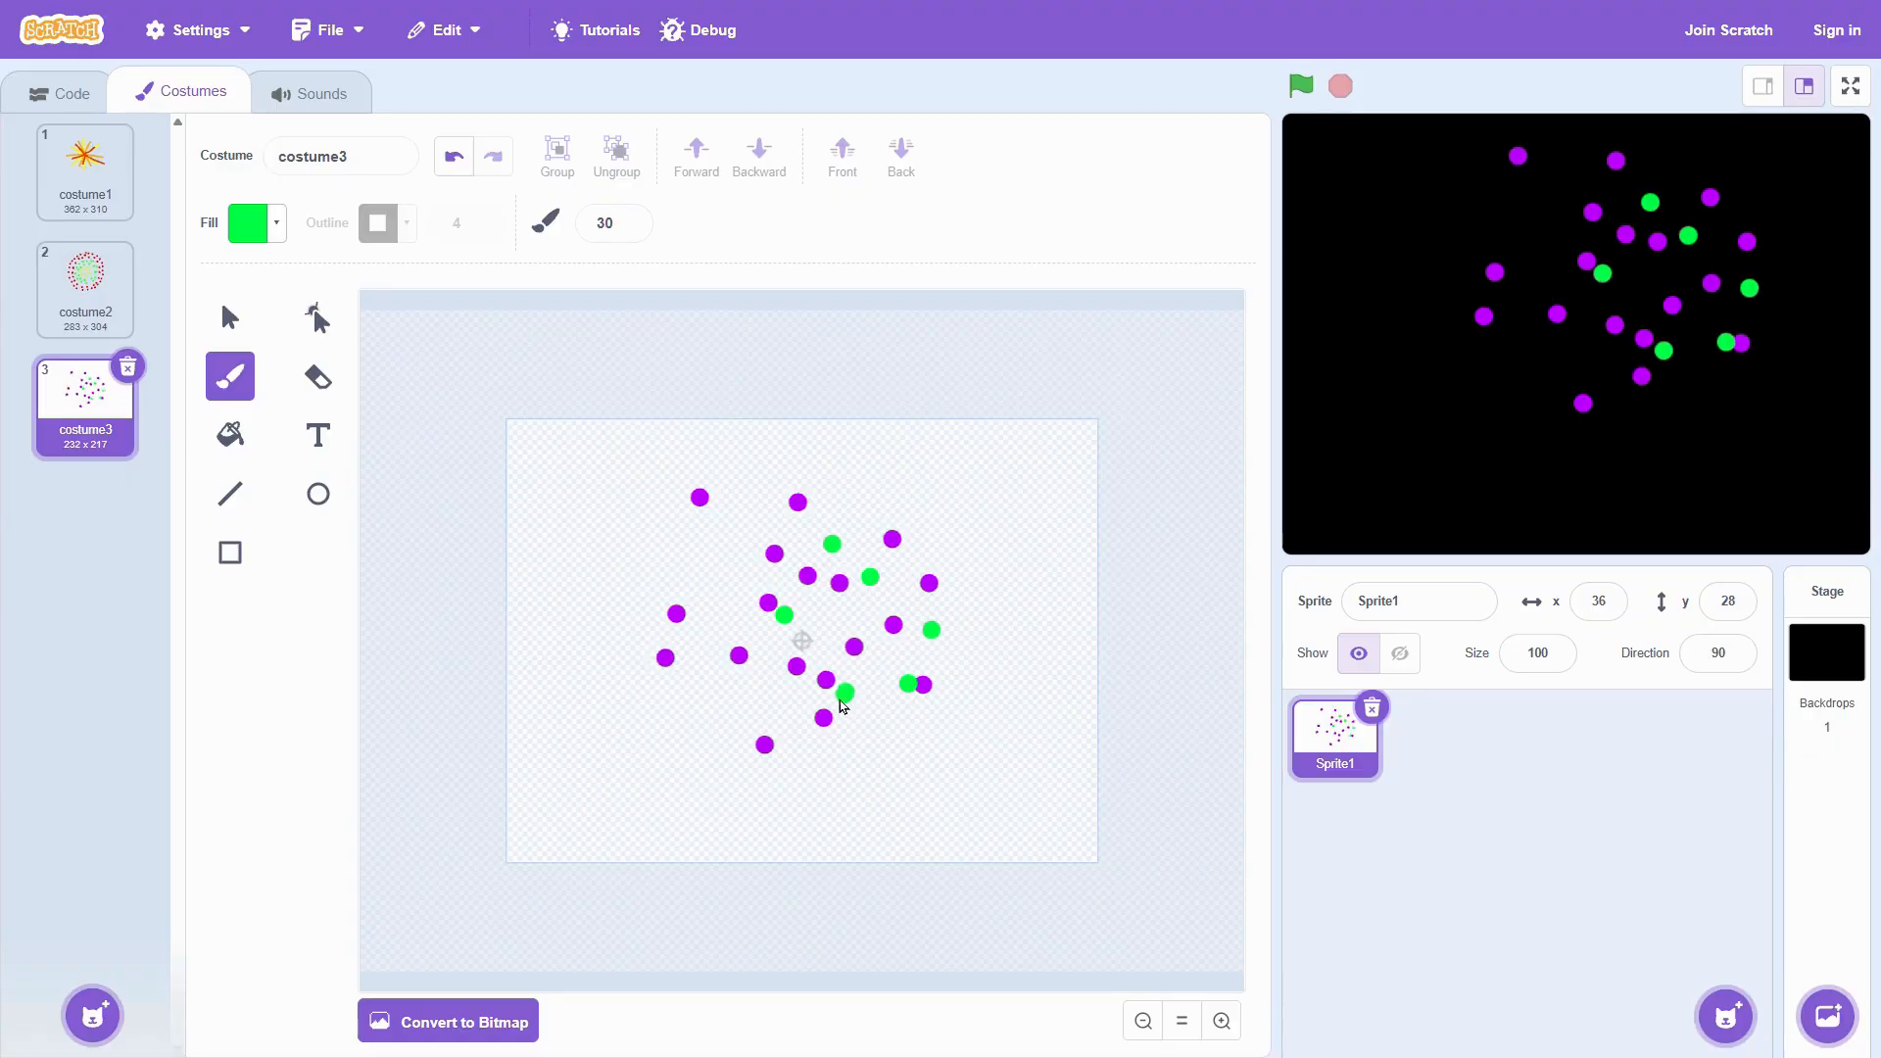
left_click(778, 702)
left_click(720, 659)
left_click(708, 593)
left_click(722, 553)
left_click(791, 600)
left_click(825, 635)
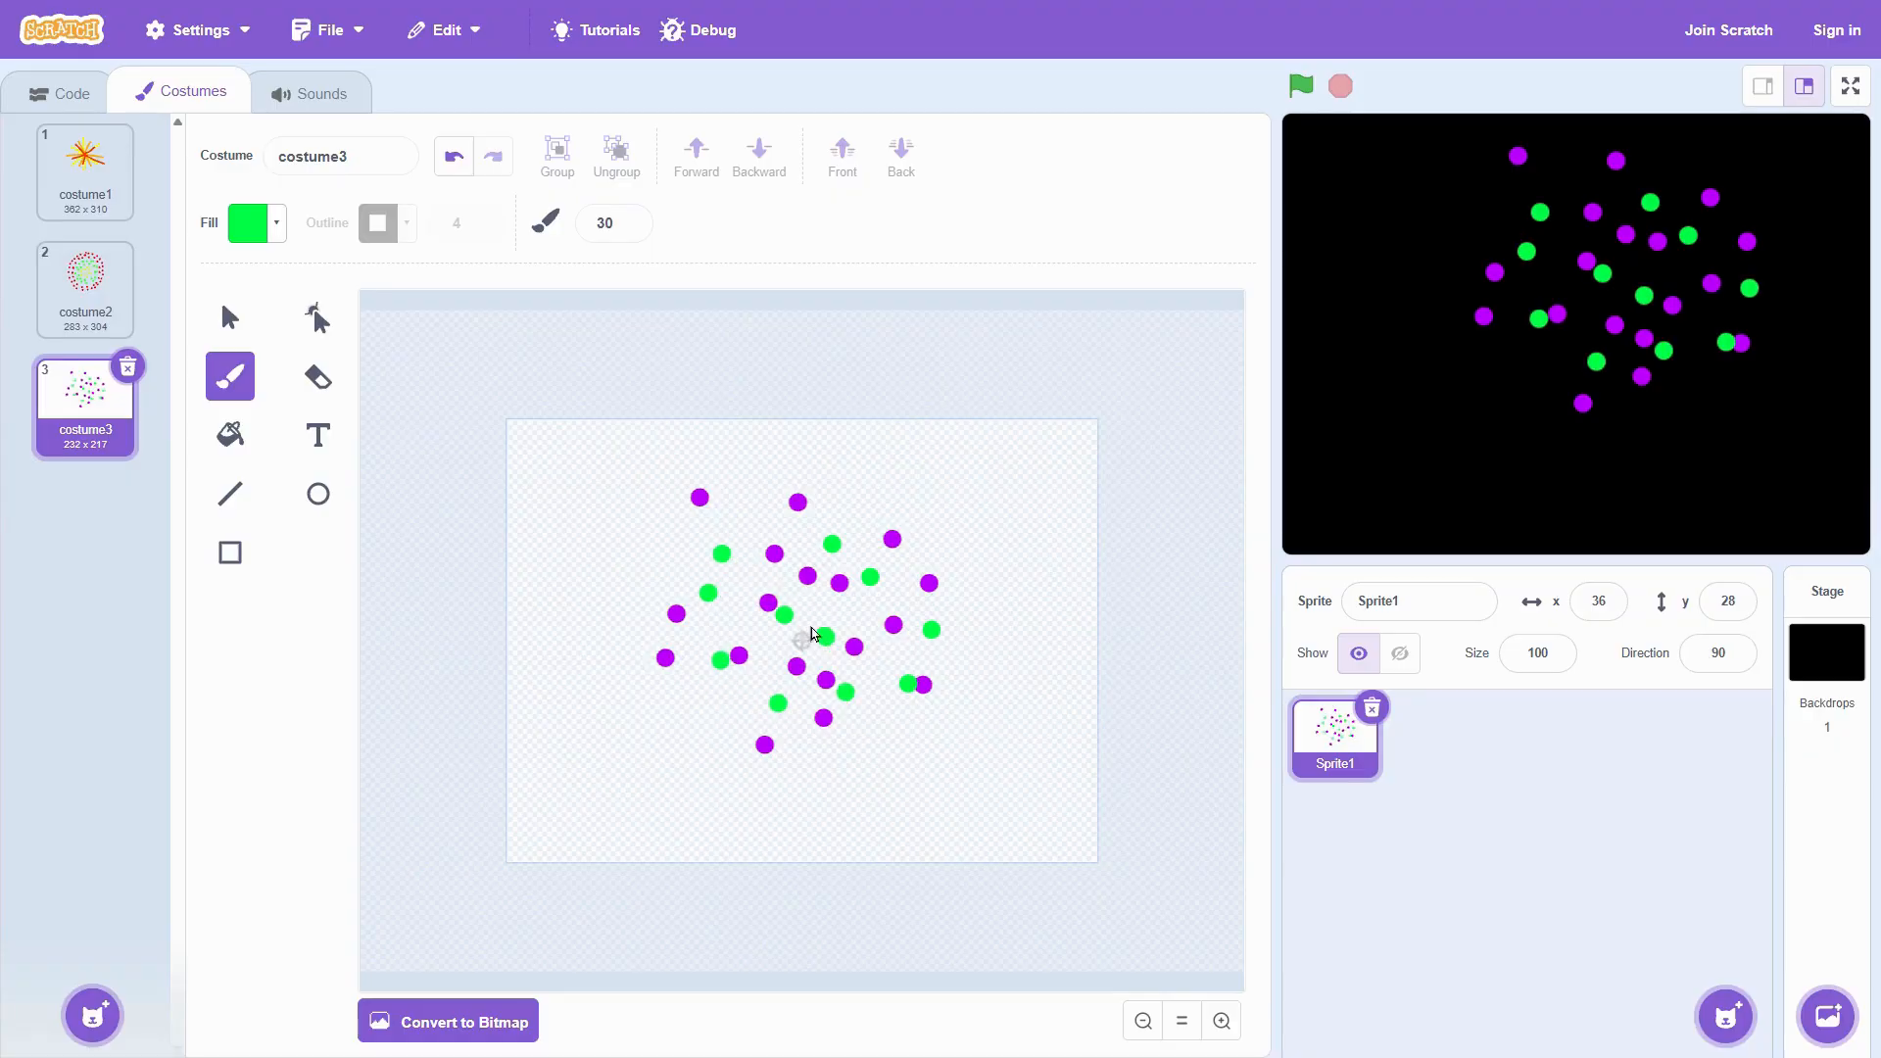
Step: Set the brush color to cyan and scatter fourteen cyan dots among the purple and green ones
left_click(278, 224)
left_click_drag(223, 310, 245, 325)
left_click(780, 586)
left_click(883, 617)
left_click(899, 577)
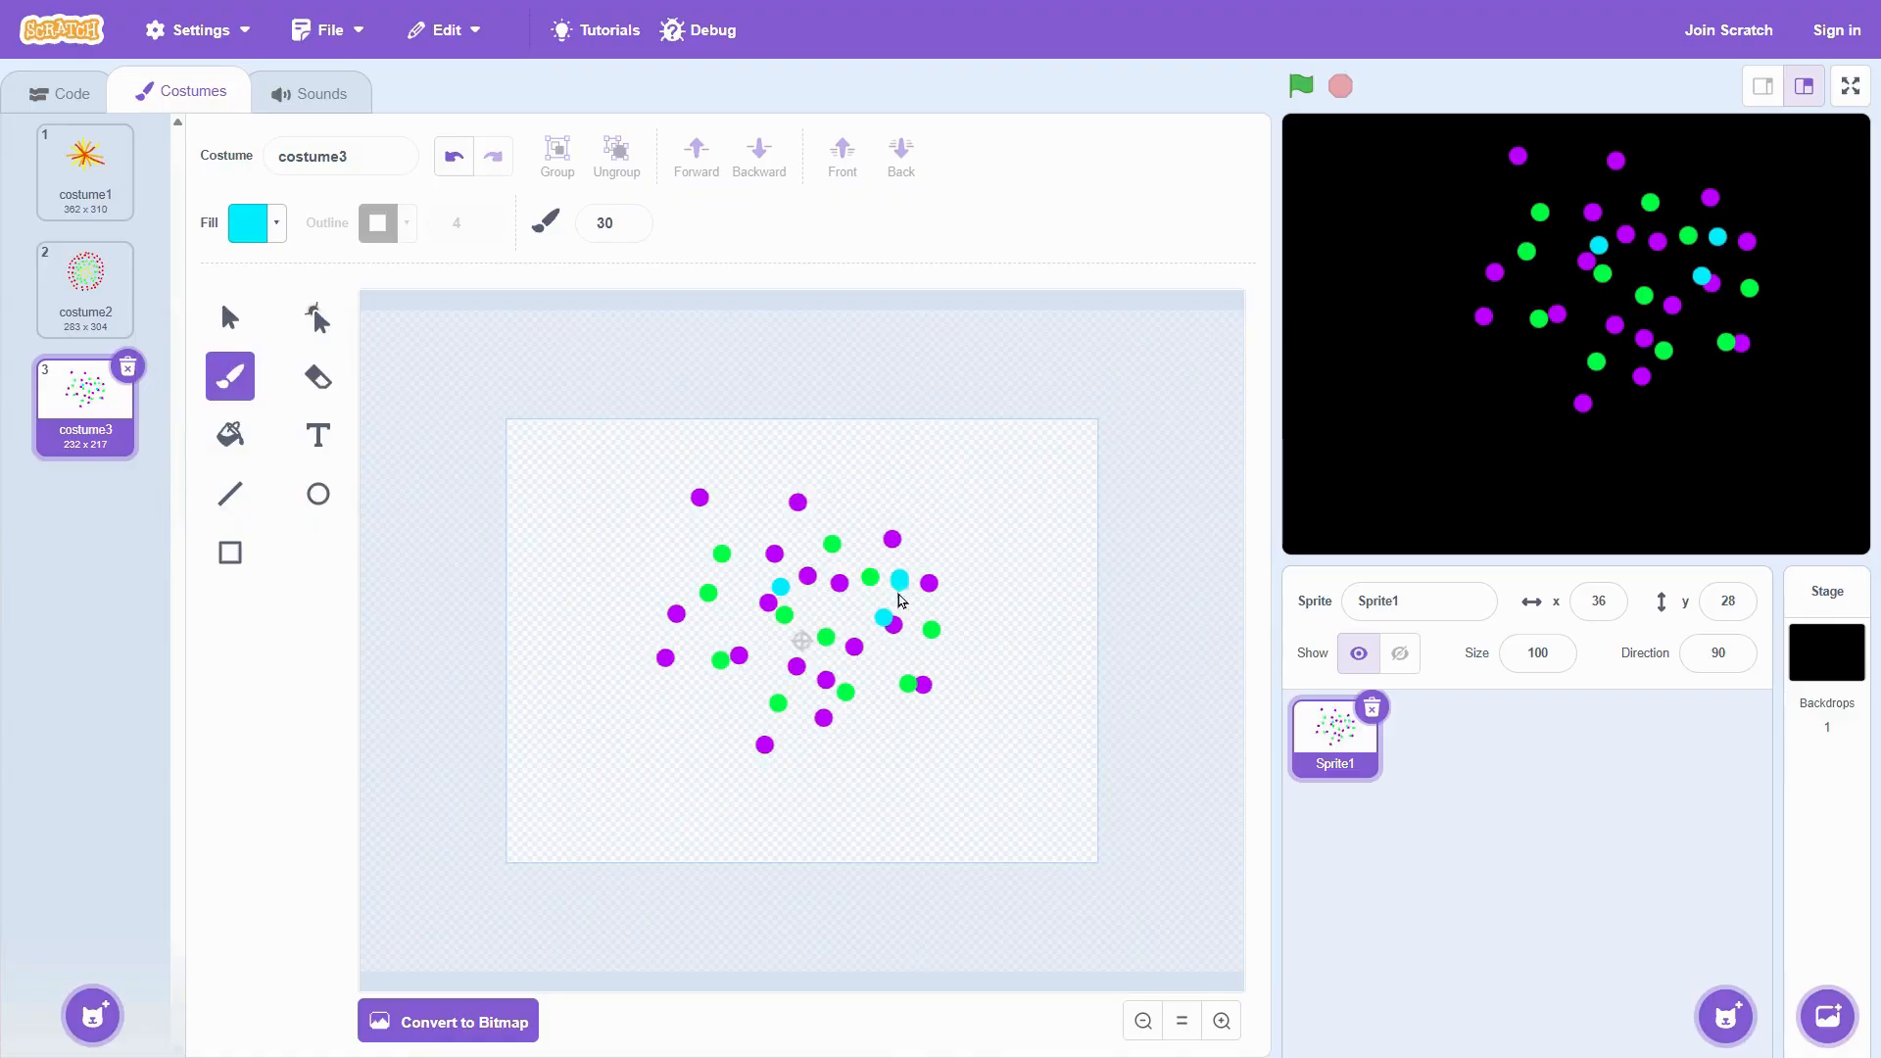
left_click(860, 643)
left_click(875, 676)
left_click(752, 689)
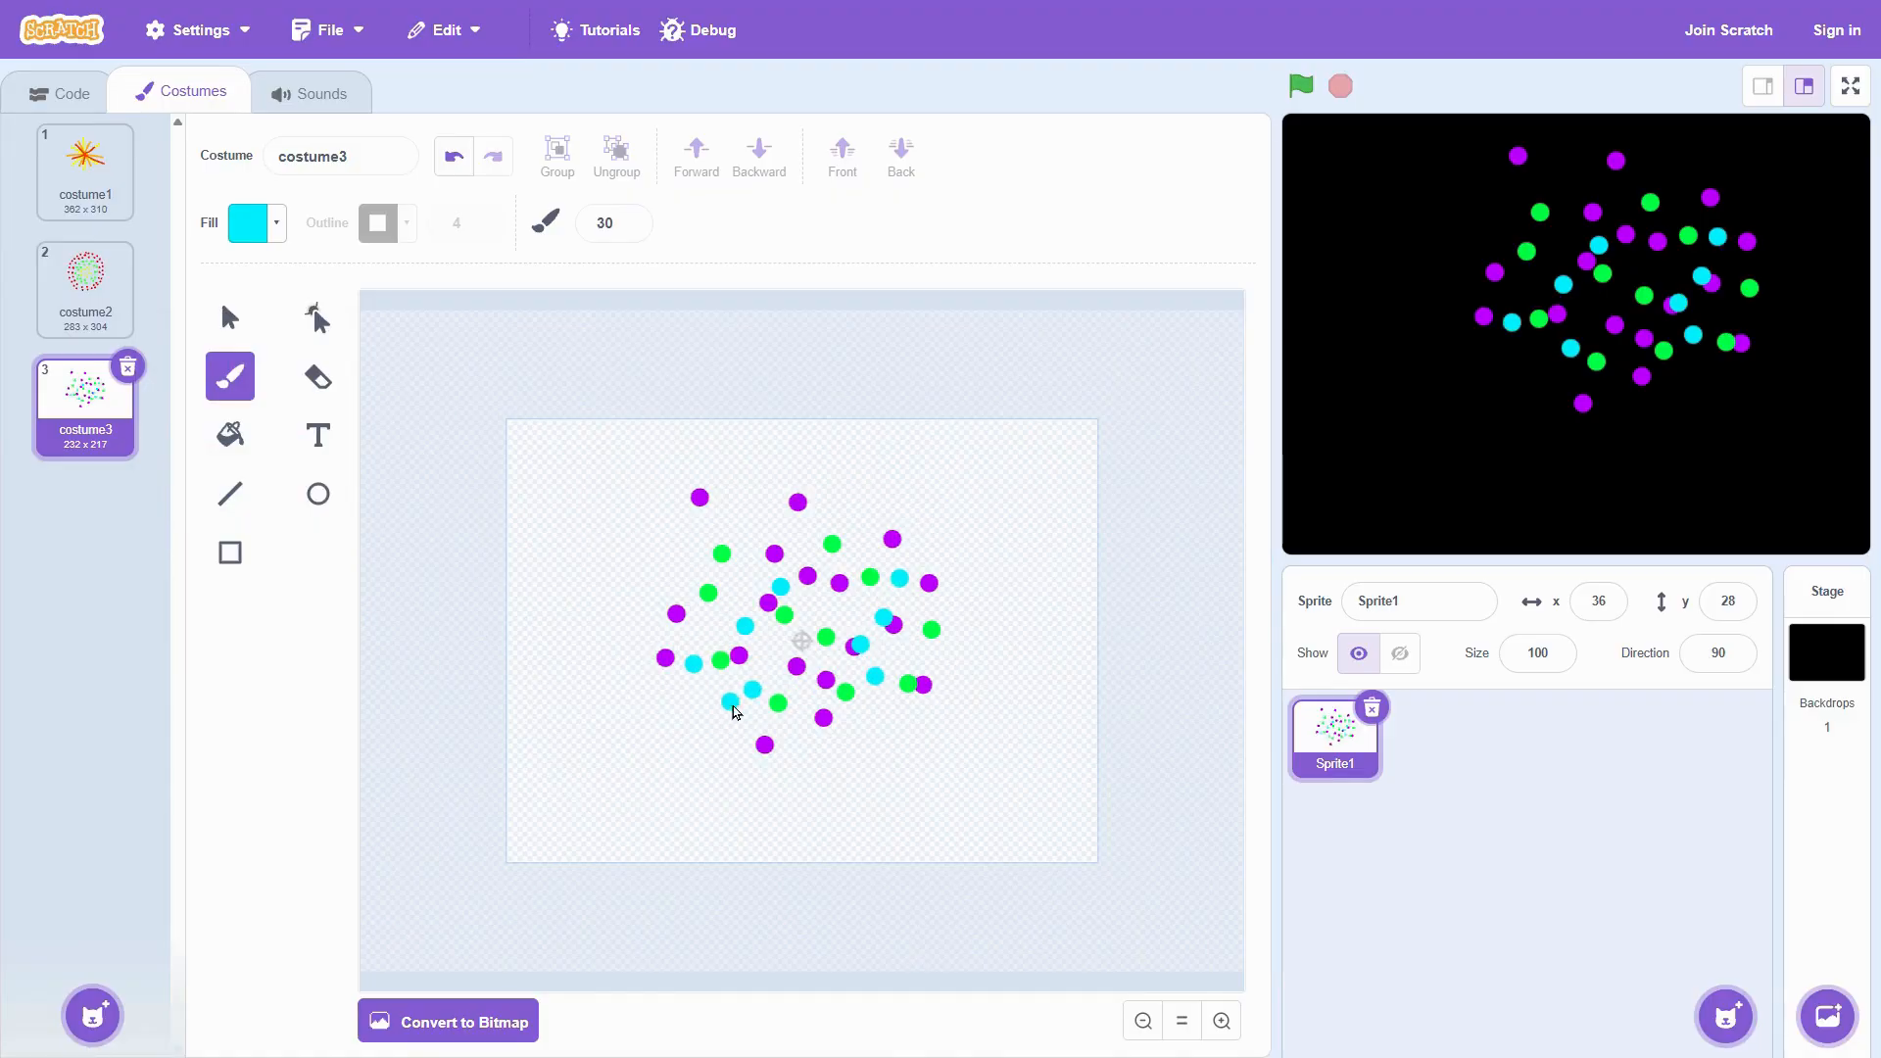
left_click(751, 572)
left_click(745, 519)
left_click(808, 528)
left_click(865, 625)
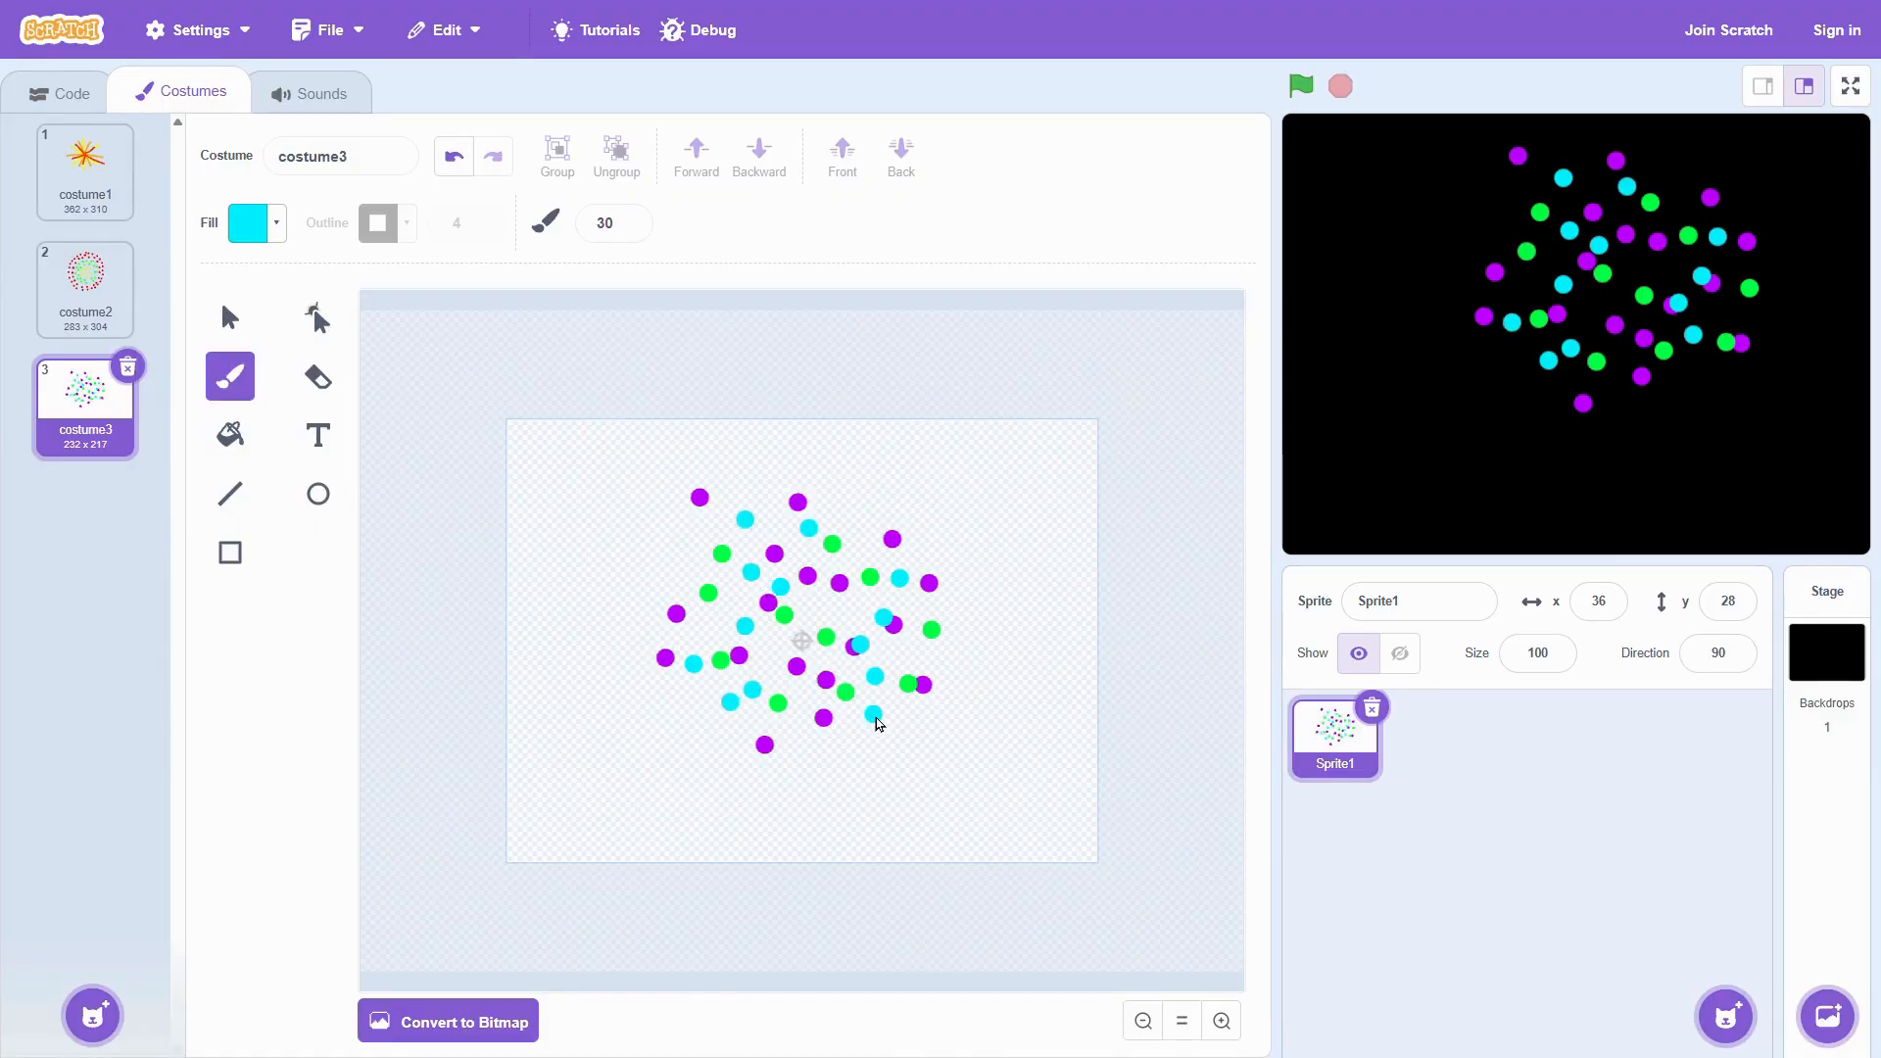
left_click(828, 739)
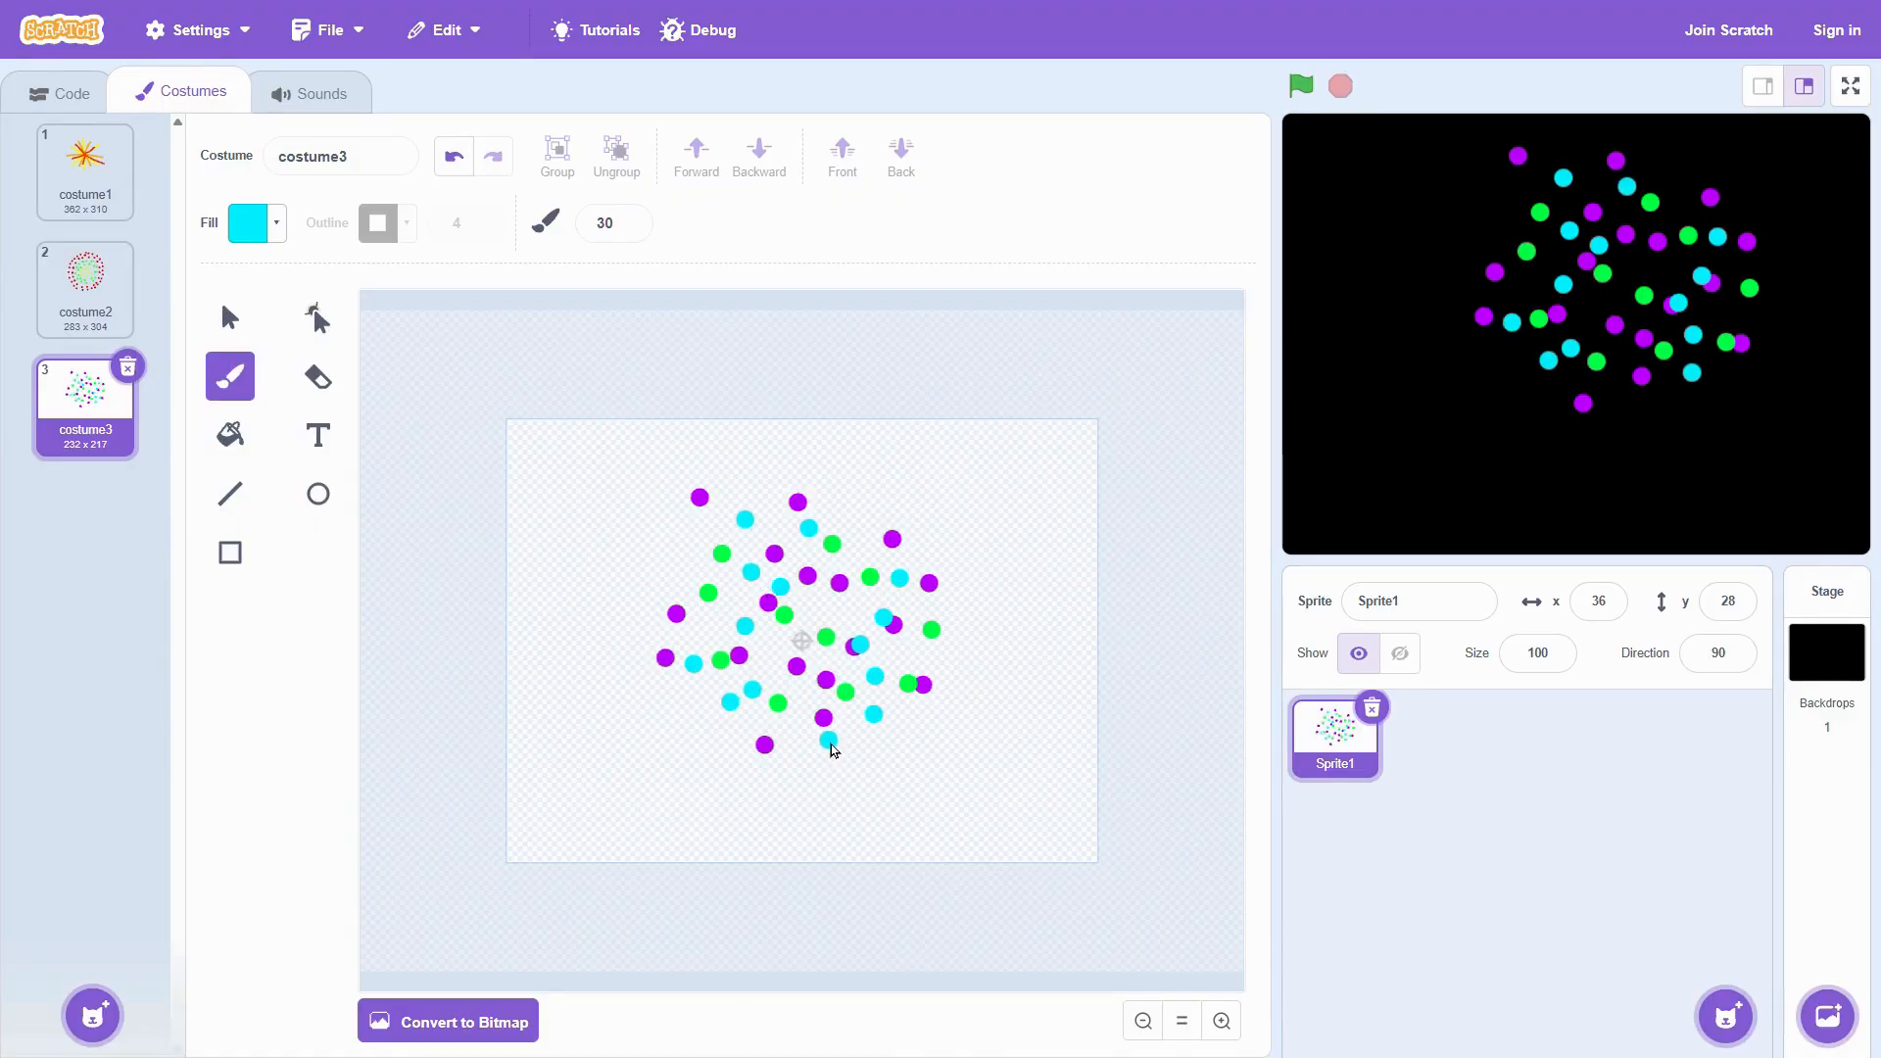